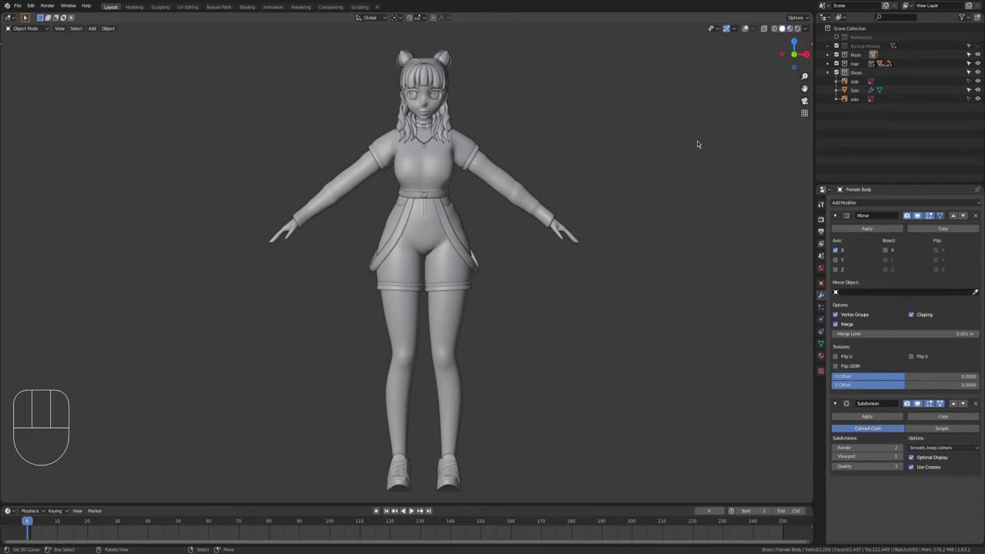
Exclude the Shoes and Hair collections and hide the clothing and accessory objects listed in the Mesh collection
{"action": "left_click", "coordinate": [836, 73]}
{"action": "left_click", "coordinate": [836, 63]}
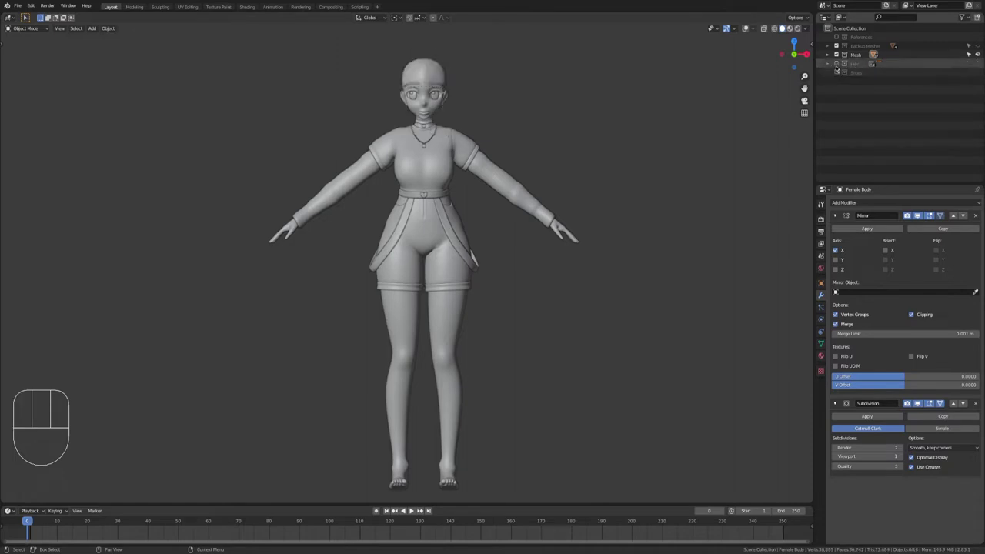
{"action": "left_click", "coordinate": [828, 56]}
{"action": "scroll", "coordinate": [869, 70], "scroll_direction": "down", "scroll_amount": 3}
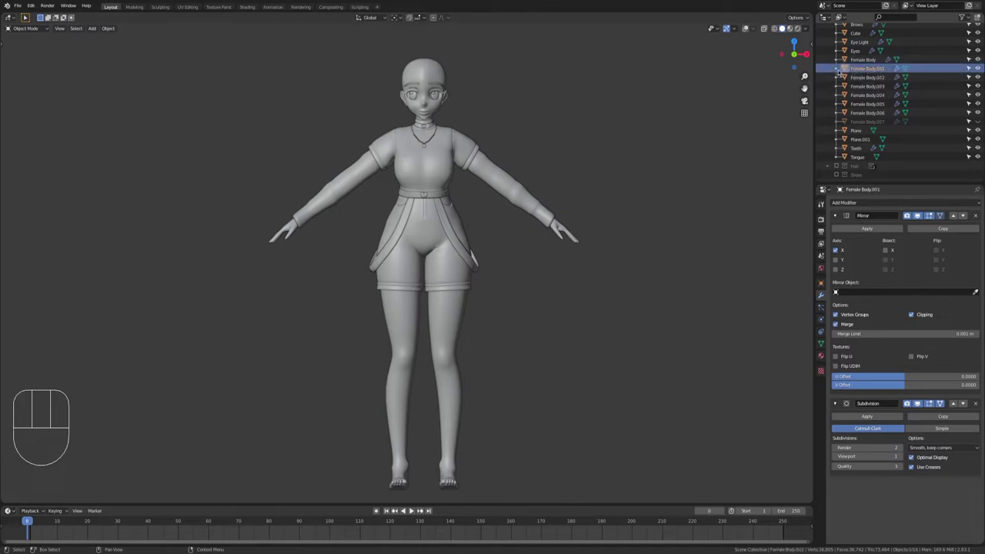
{"action": "left_click", "coordinate": [877, 68]}
{"action": "left_click", "coordinate": [977, 69]}
{"action": "left_click", "coordinate": [976, 69]}
{"action": "left_click_drag", "start_coordinate": [976, 69], "coordinate": [978, 83]}
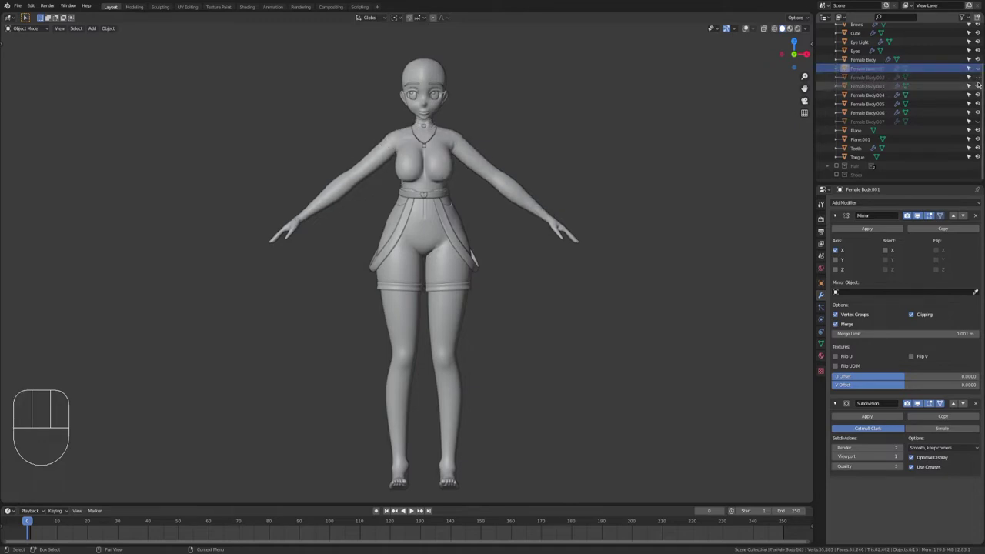
{"action": "left_click", "coordinate": [978, 94]}
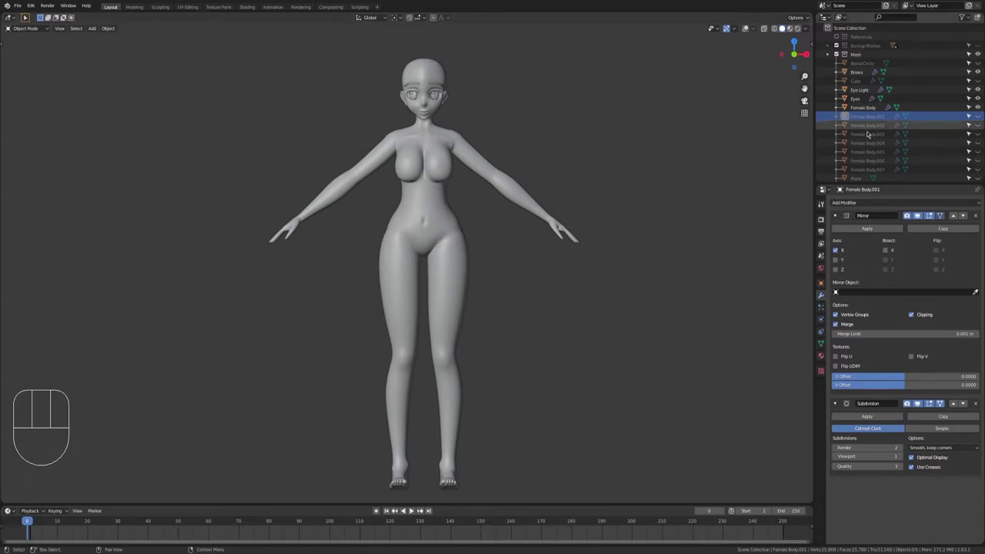
Create a new collection and name it Outfit
{"action": "scroll", "coordinate": [909, 128], "scroll_direction": "down", "scroll_amount": 2}
{"action": "scroll", "coordinate": [909, 128], "scroll_direction": "up", "scroll_amount": 1}
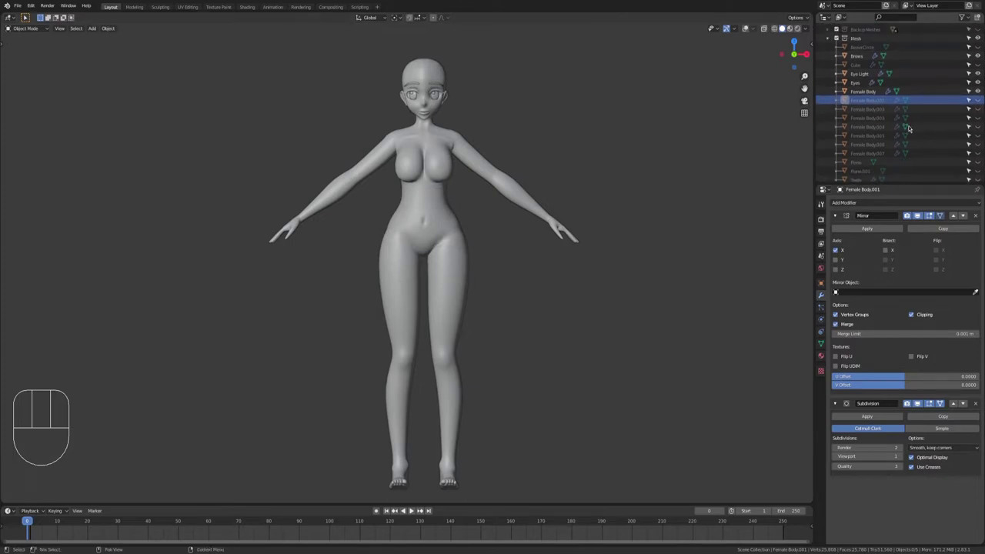
{"action": "right_click", "coordinate": [827, 102]}
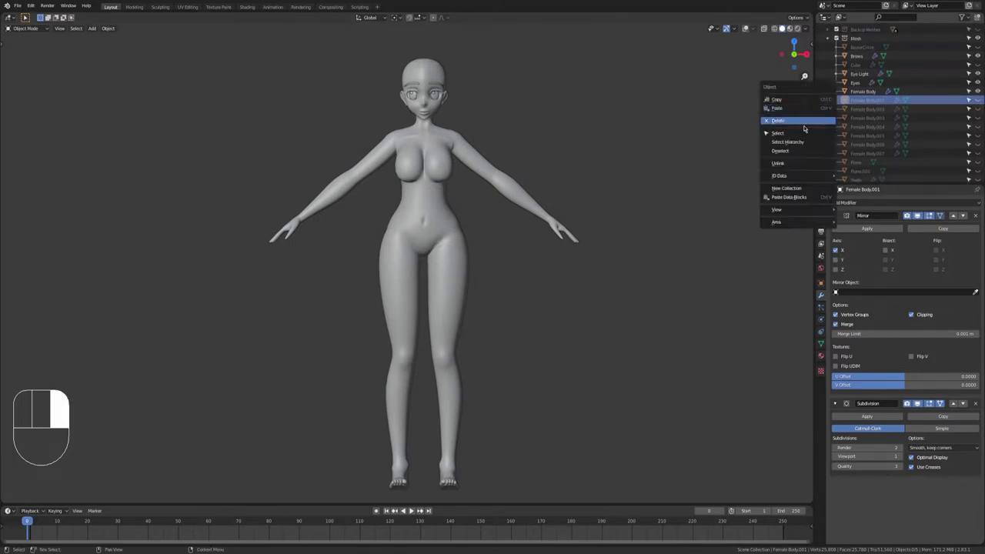
{"action": "left_click", "coordinate": [796, 189]}
{"action": "scroll", "coordinate": [879, 162], "scroll_direction": "down", "scroll_amount": 3}
{"action": "double_click", "coordinate": [861, 174]}
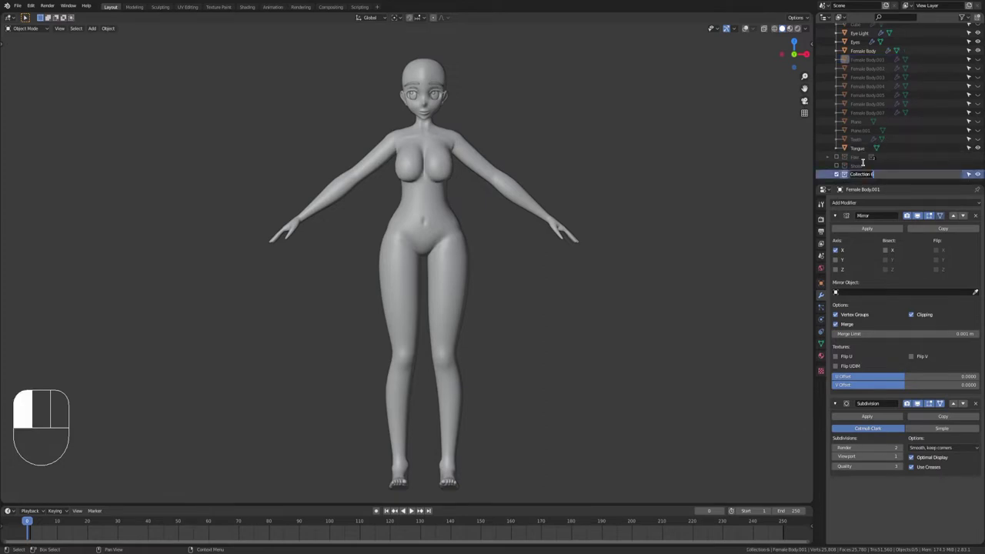
{"action": "type", "text": "Guts"}
{"action": "key", "text": "Return"}
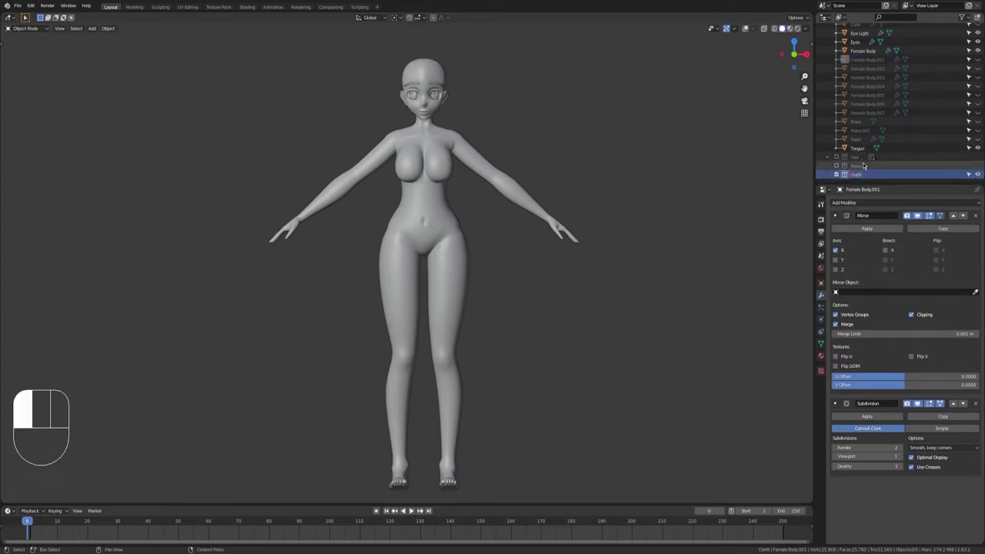
Move the Shoes collection and the hidden clothing meshes, including Female Body.001 through Plane.001, into the Outfit collection
{"action": "left_click_drag", "start_coordinate": [864, 165], "coordinate": [857, 173]}
{"action": "left_click", "coordinate": [867, 60]}
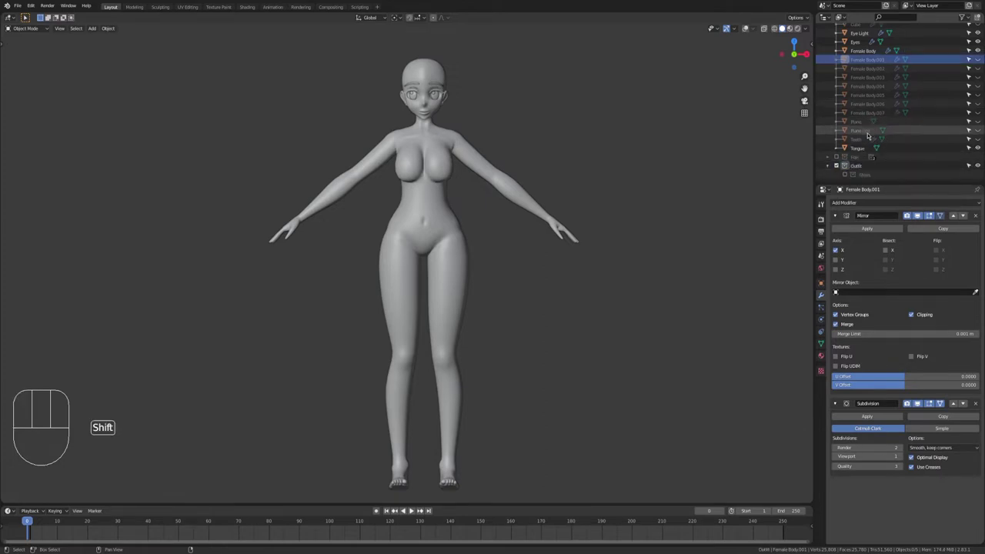
{"action": "left_click", "coordinate": [866, 132], "text": "shift"}
{"action": "left_click_drag", "start_coordinate": [865, 132], "coordinate": [866, 168]}
Move the BezierCircle object into the Outfit collection and exclude that collection from the view layer
{"action": "scroll", "coordinate": [940, 98], "scroll_direction": "up", "scroll_amount": 3}
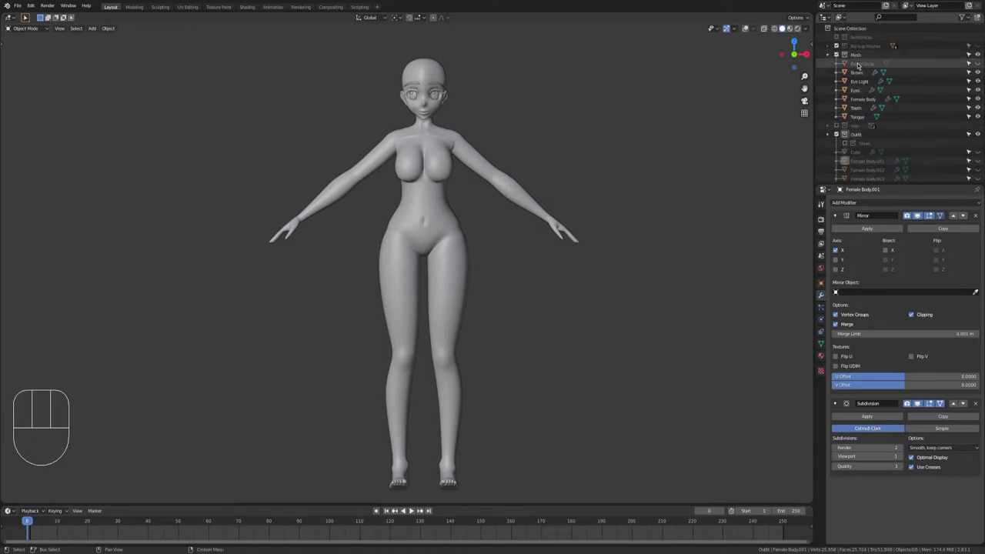
{"action": "left_click_drag", "start_coordinate": [858, 65], "coordinate": [867, 133]}
{"action": "left_click", "coordinate": [827, 126]}
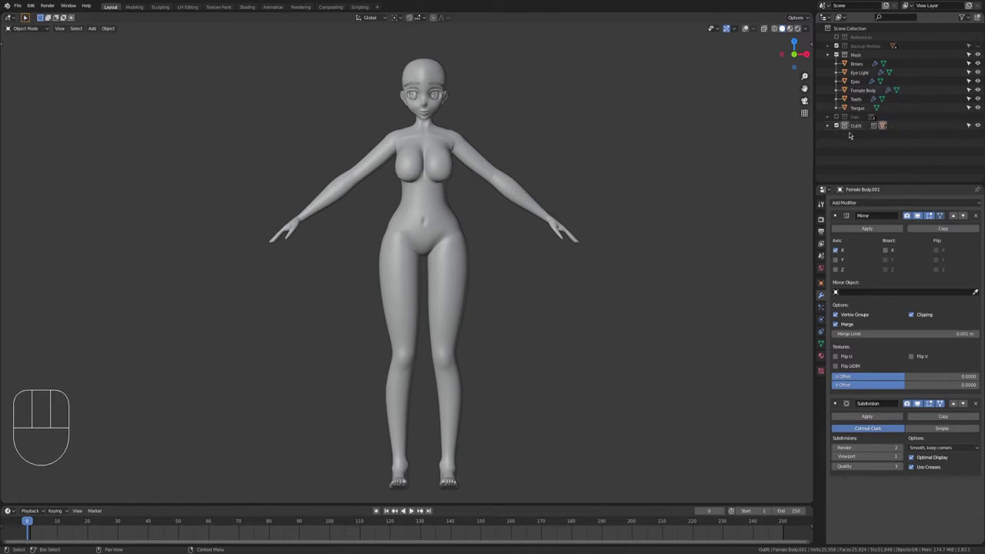
{"action": "left_click", "coordinate": [836, 126]}
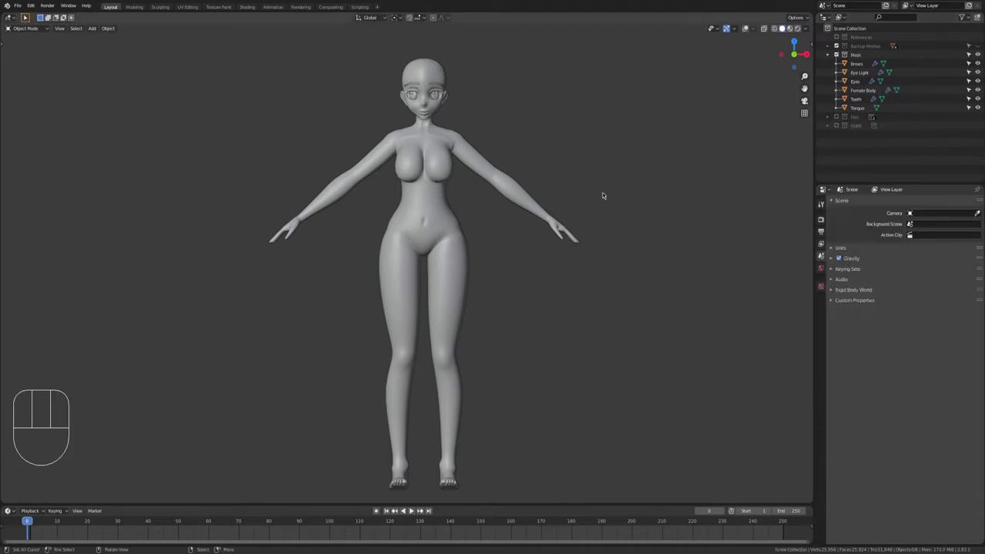
Switch to the UV Editing workspace and put the Female Body mesh into Edit Mode with edge selection
{"action": "scroll", "coordinate": [606, 182], "scroll_direction": "up", "scroll_amount": 3}
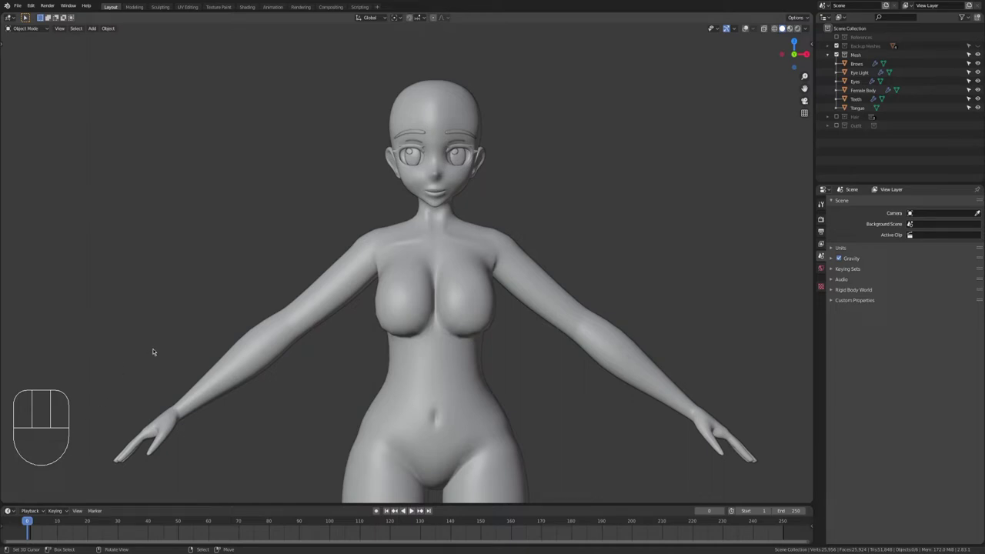
{"action": "scroll", "coordinate": [451, 196], "scroll_direction": "up", "scroll_amount": 3}
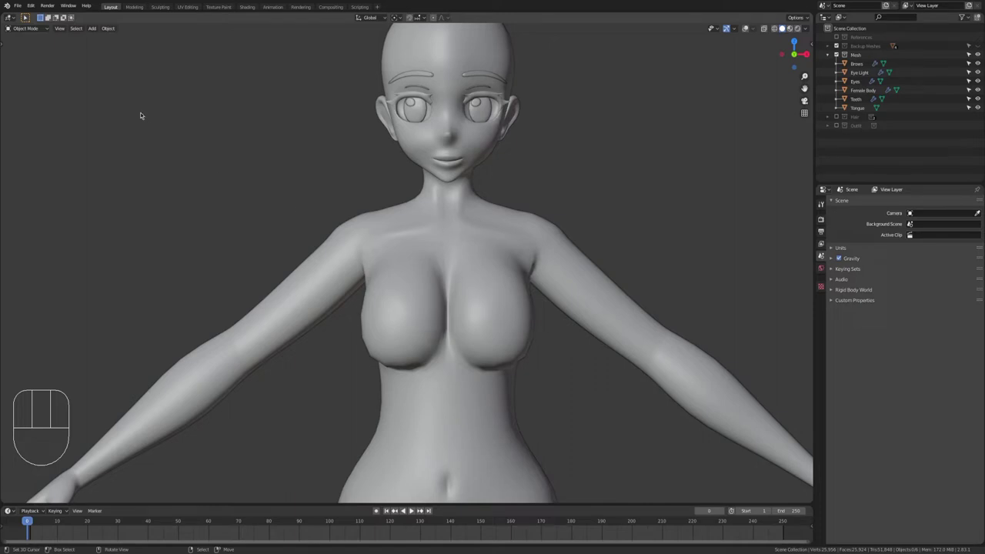
{"action": "left_click", "coordinate": [190, 7]}
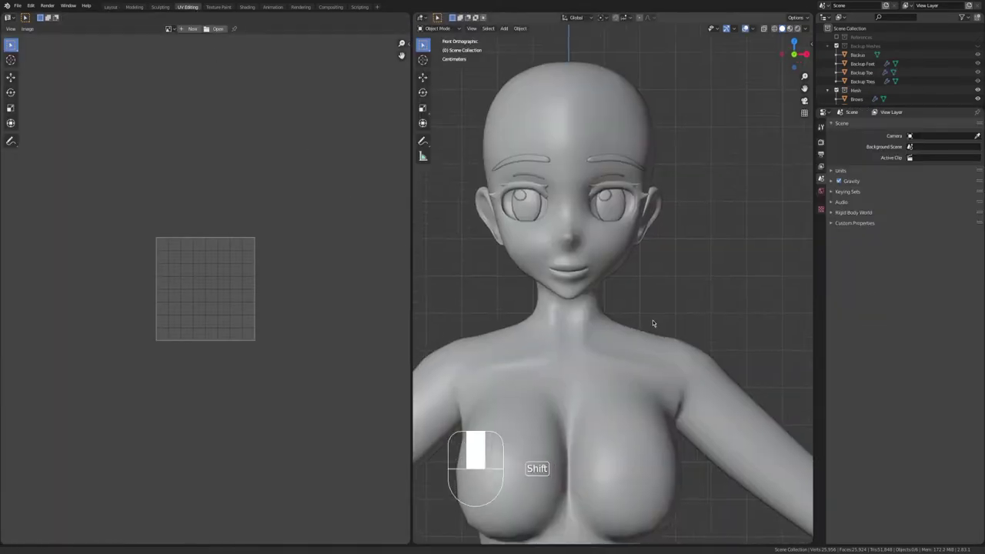
{"action": "middle_click_drag", "start_coordinate": [653, 324], "coordinate": [690, 377], "text": "shift"}
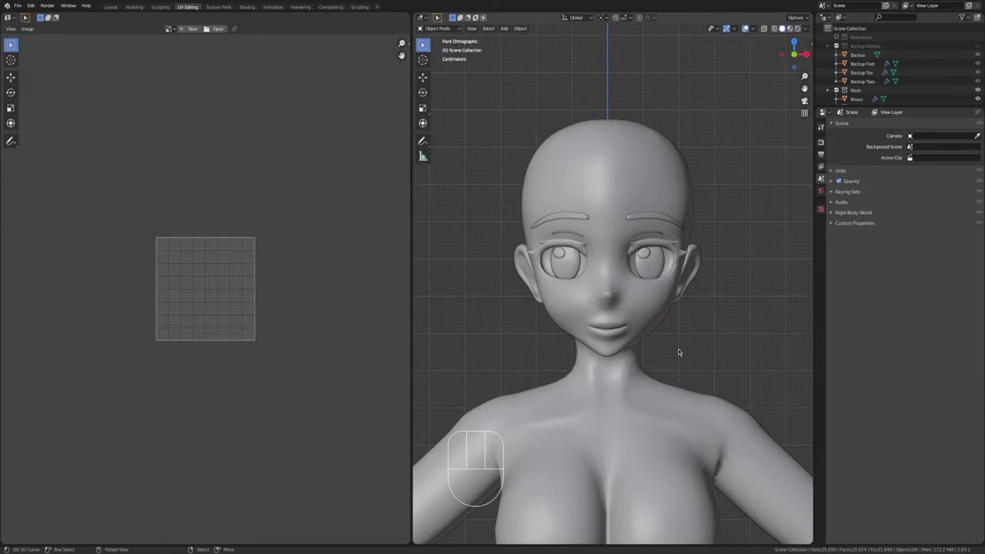
{"action": "left_click", "coordinate": [619, 356]}
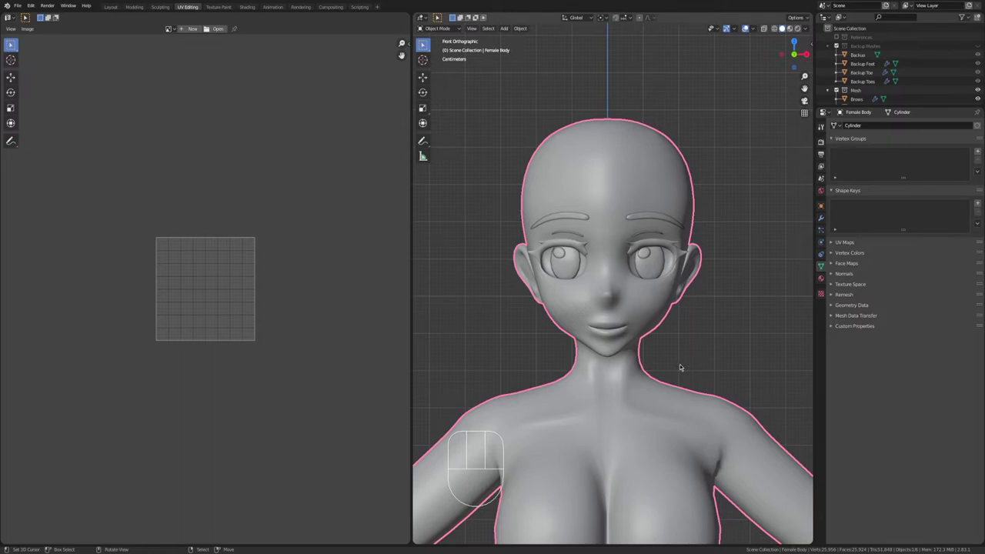
{"action": "key", "text": "Tab"}
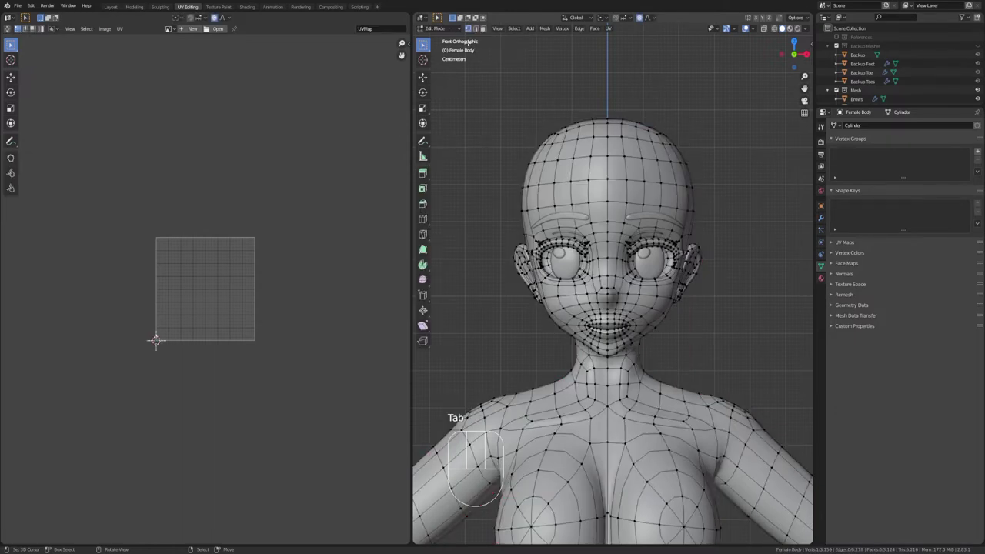
{"action": "left_click", "coordinate": [478, 28]}
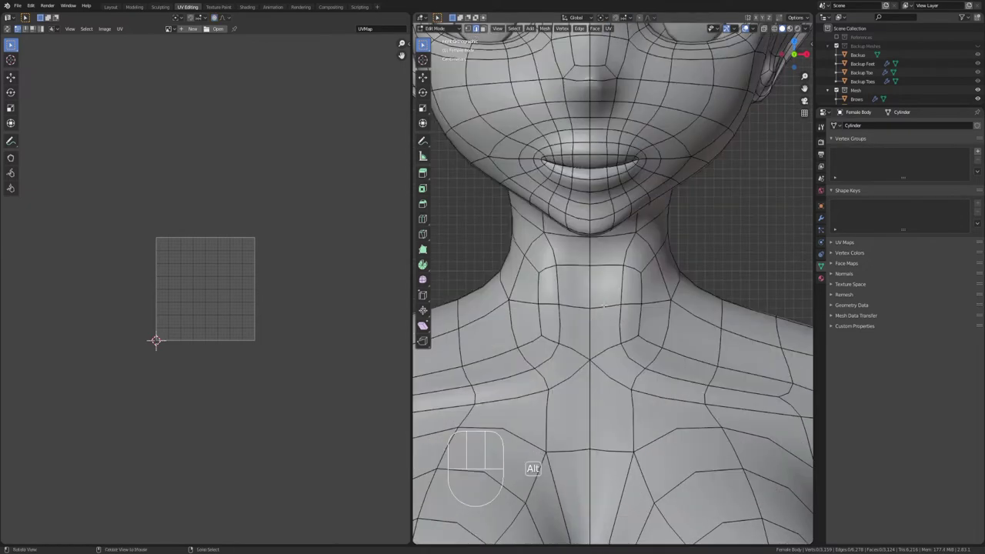
Select the edges running all the way around the base of the neck and mark them as a seam
{"action": "right_click", "coordinate": [607, 308], "text": "alt"}
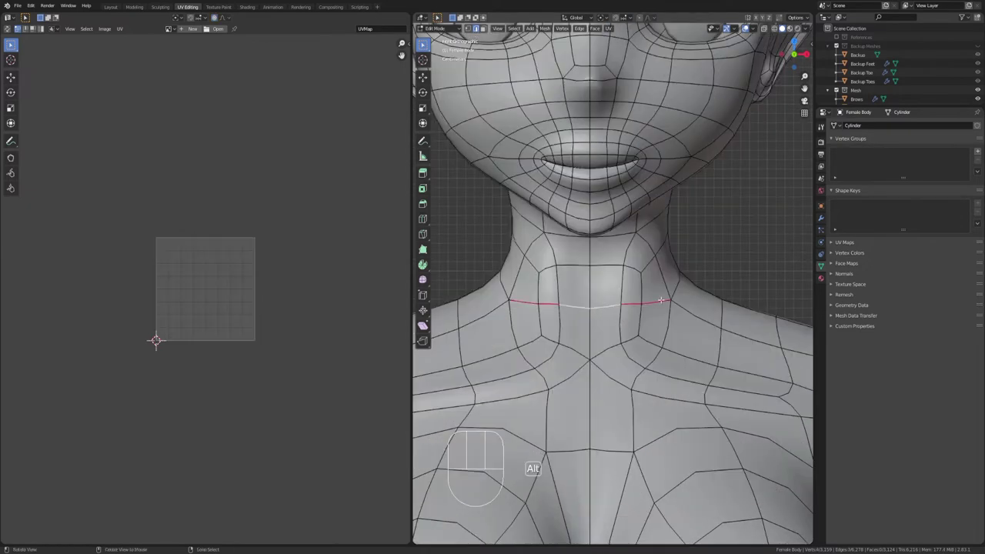
{"action": "right_click", "coordinate": [675, 286], "text": "alt+shift"}
{"action": "middle_click_drag", "start_coordinate": [706, 286], "coordinate": [436, 301]}
{"action": "right_click", "coordinate": [646, 290], "text": "shift"}
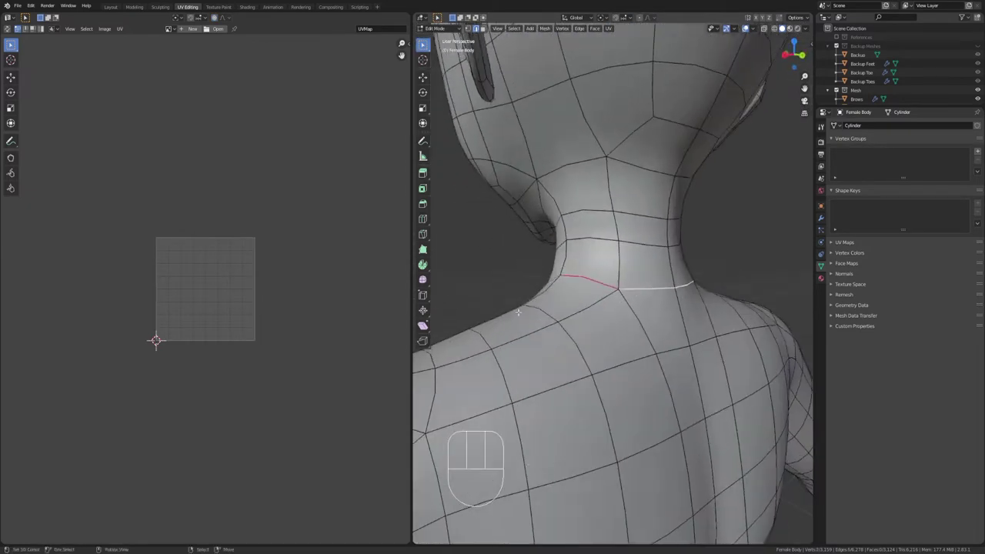
{"action": "middle_click_drag", "start_coordinate": [478, 329], "coordinate": [578, 280]}
{"action": "key", "text": "ctrl+e"}
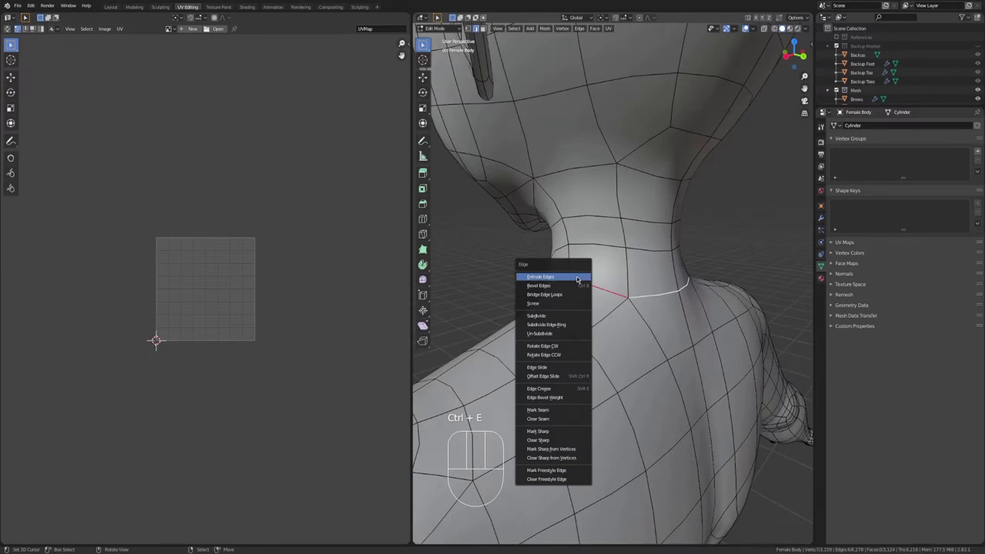
{"action": "left_click", "coordinate": [565, 410]}
{"action": "middle_click_drag", "start_coordinate": [685, 349], "coordinate": [671, 318]}
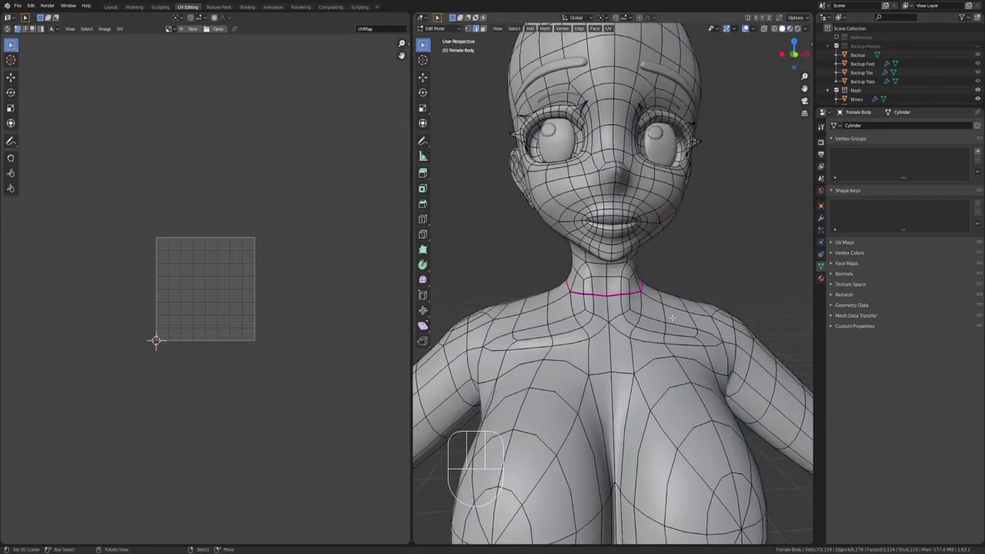
Select the entire body mesh and unwrap it into the UV editor
{"action": "key", "text": "a"}
{"action": "scroll", "coordinate": [150, 248], "scroll_direction": "up", "scroll_amount": 3}
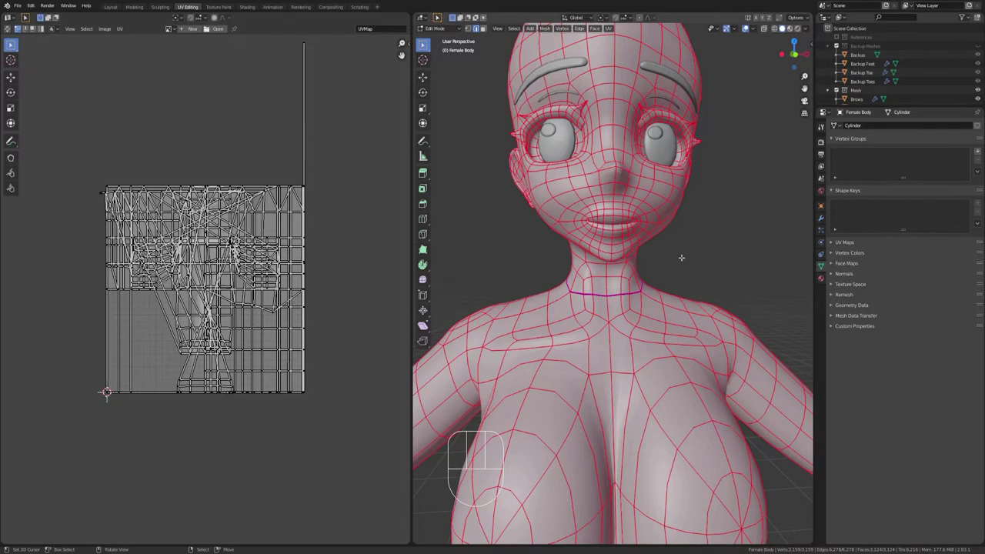
{"action": "scroll", "coordinate": [680, 258], "scroll_direction": "down", "scroll_amount": 4}
{"action": "key", "text": "u"}
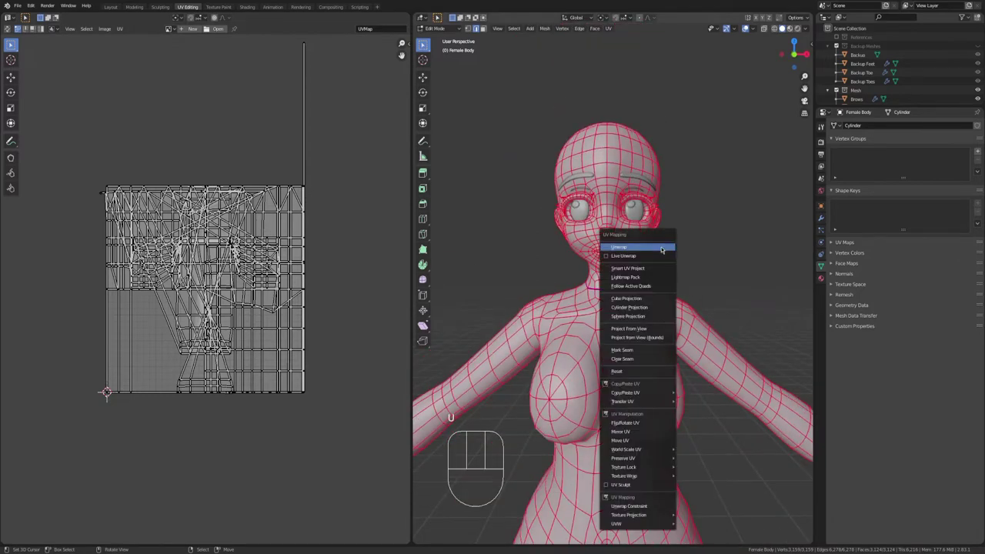
{"action": "left_click", "coordinate": [655, 248]}
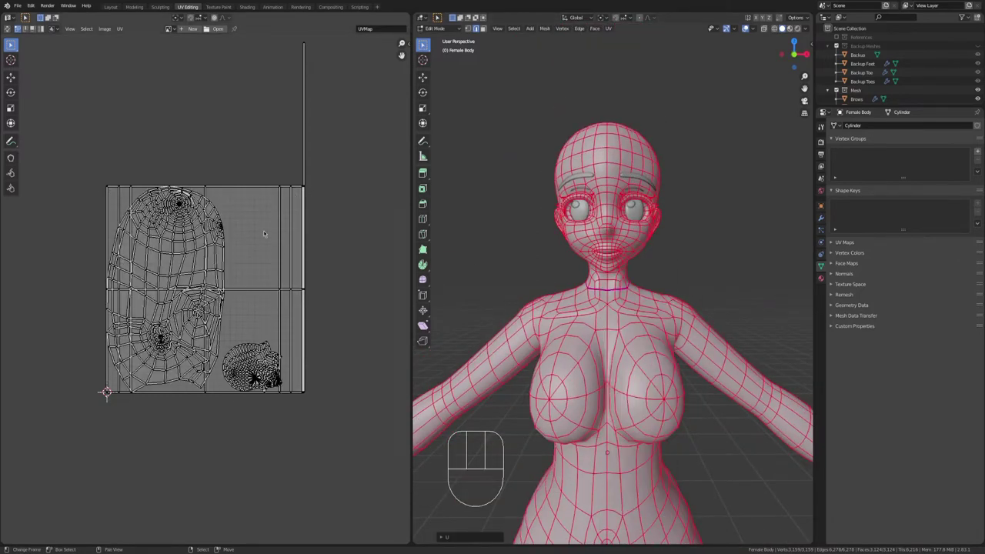
{"action": "scroll", "coordinate": [264, 233], "scroll_direction": "up", "scroll_amount": 2}
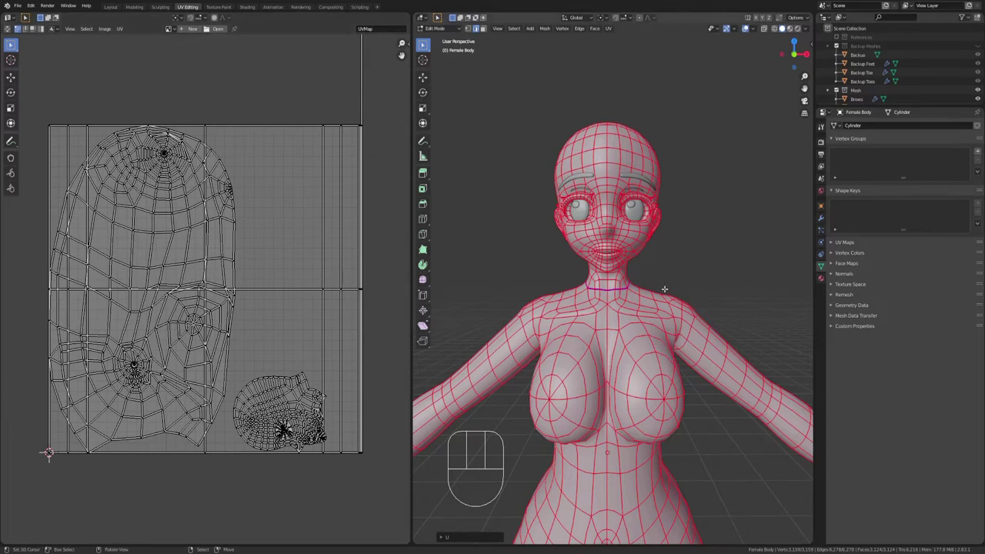
{"action": "key", "text": "u"}
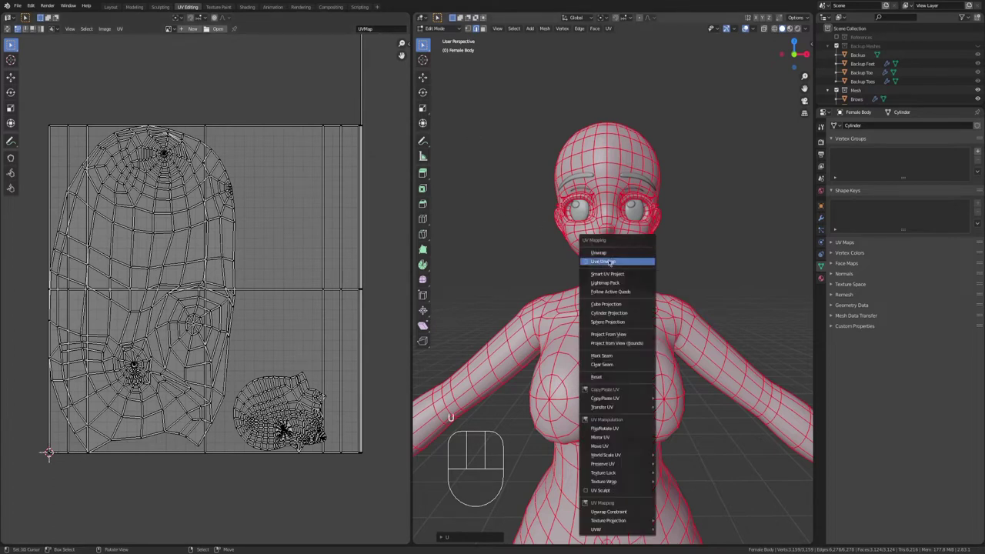
{"action": "left_click", "coordinate": [592, 263]}
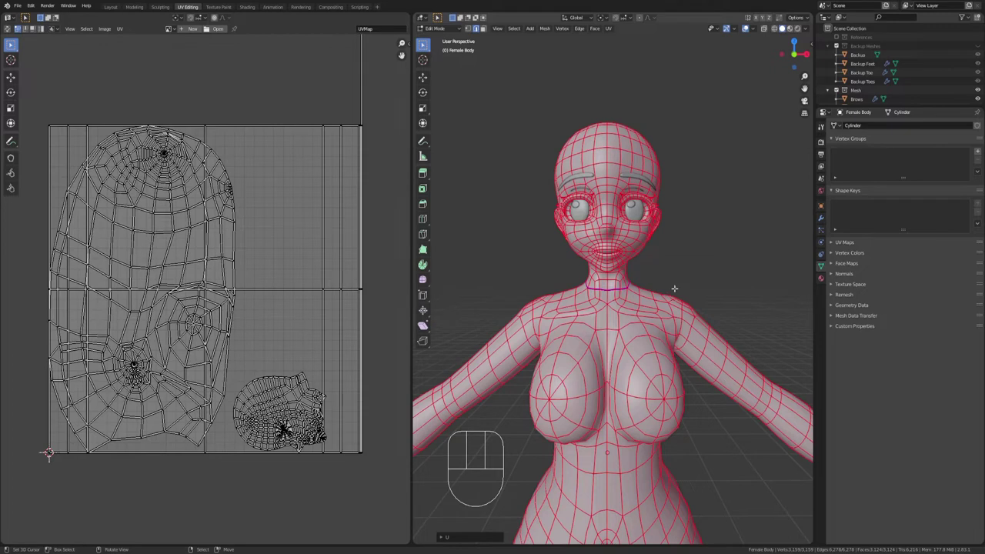
Clear the full selection, select the edge loop along the lower rim of the eye opening and mark it as a seam
{"action": "scroll", "coordinate": [674, 288], "scroll_direction": "up", "scroll_amount": 2}
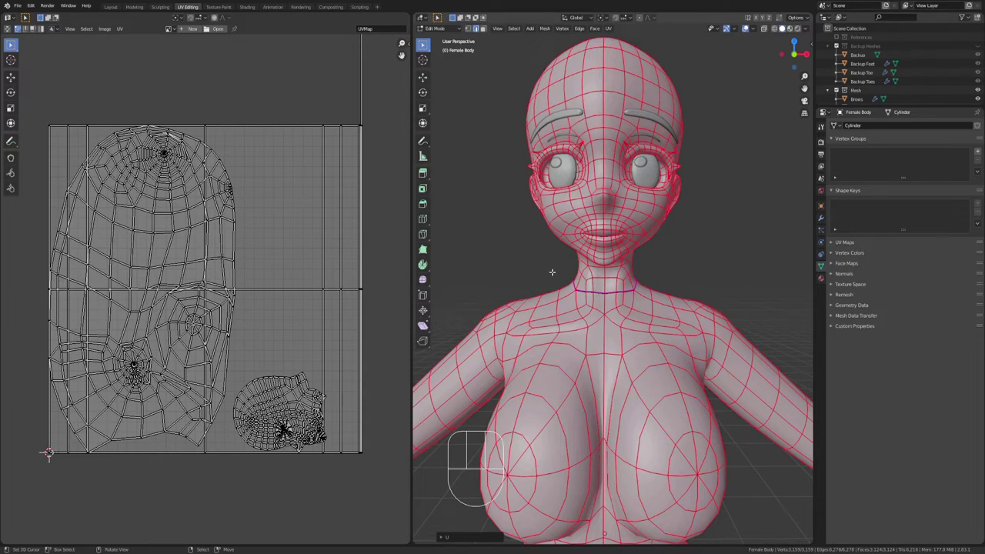
{"action": "scroll", "coordinate": [552, 271], "scroll_direction": "up", "scroll_amount": 2}
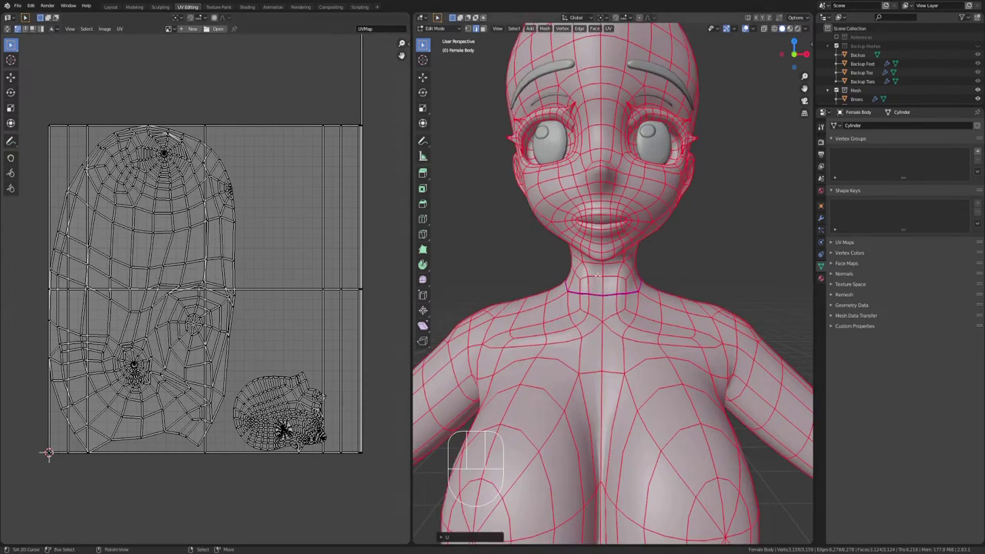
{"action": "middle_click_drag", "start_coordinate": [492, 292], "coordinate": [615, 311]}
{"action": "key", "text": "alt+a"}
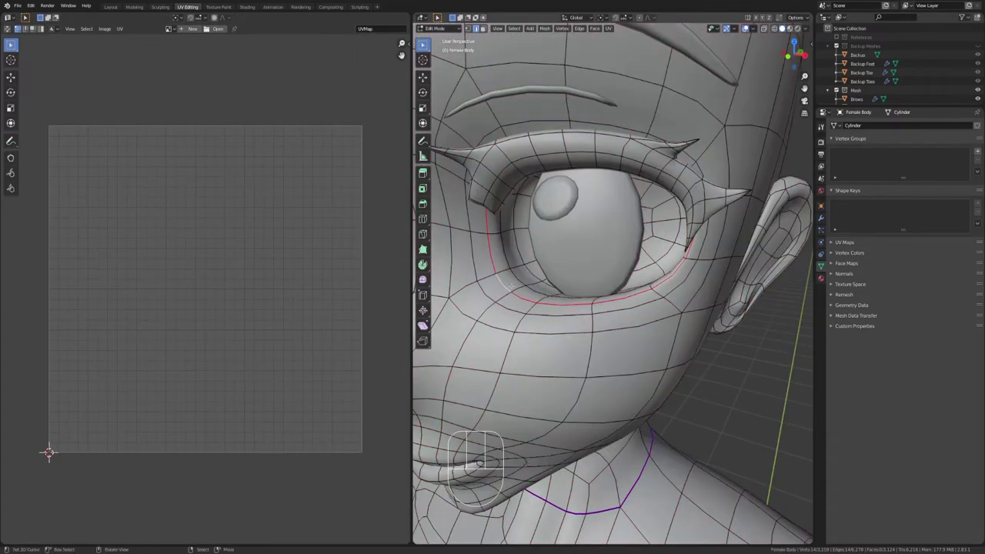
{"action": "key", "text": "KP_1"}
{"action": "scroll", "coordinate": [514, 285], "scroll_direction": "up", "scroll_amount": 8}
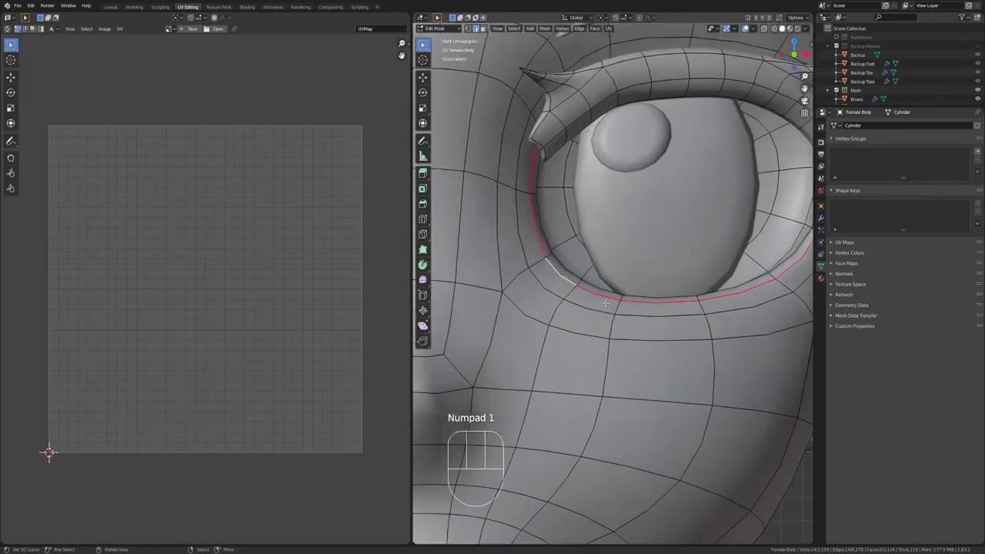
{"action": "left_click", "coordinate": [546, 260], "text": "alt"}
{"action": "scroll", "coordinate": [545, 260], "scroll_direction": "down", "scroll_amount": 5}
{"action": "scroll", "coordinate": [650, 253], "scroll_direction": "up", "scroll_amount": 1}
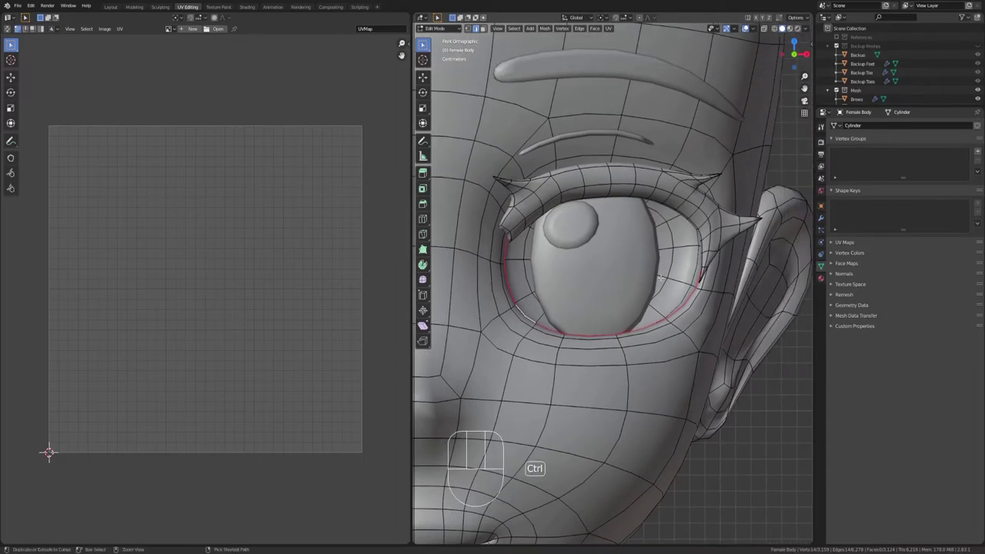
{"action": "key", "text": "ctrl+e"}
{"action": "left_click", "coordinate": [661, 281]}
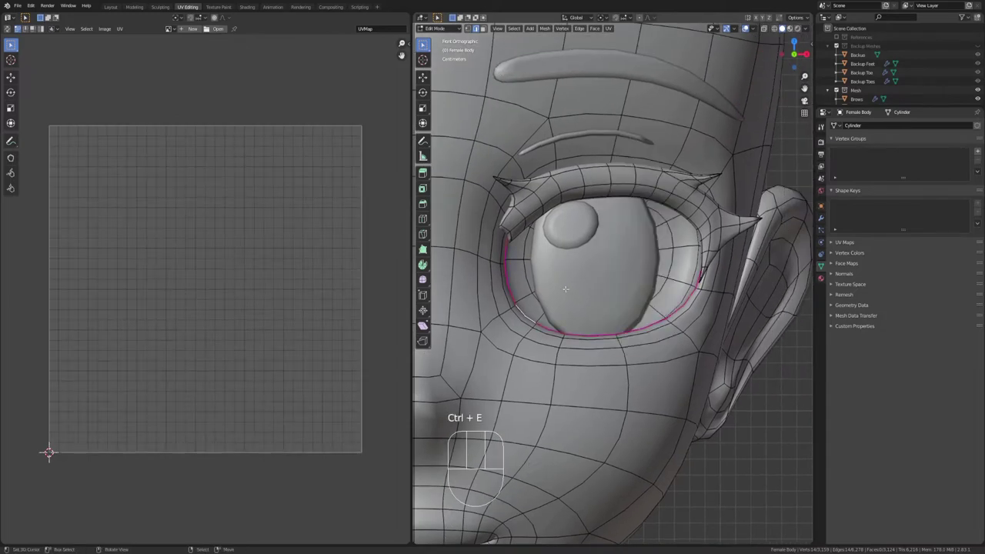
Select the entire body mesh and inspect the face and mouth-interior islands in the UV layout
{"action": "key", "text": "a"}
{"action": "scroll", "coordinate": [301, 404], "scroll_direction": "up", "scroll_amount": 5}
{"action": "middle_click_drag", "start_coordinate": [301, 404], "coordinate": [172, 176]}
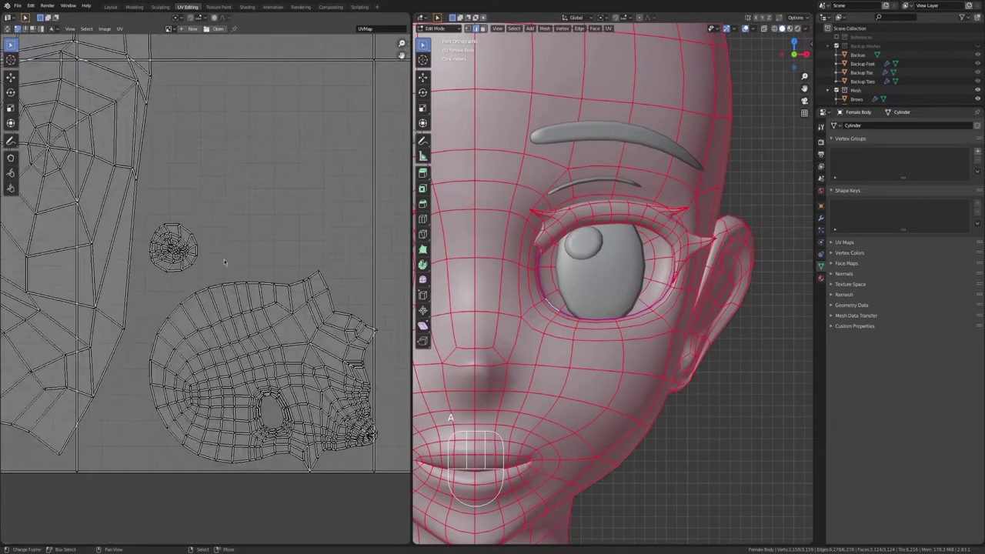
{"action": "scroll", "coordinate": [211, 291], "scroll_direction": "up", "scroll_amount": 2}
{"action": "scroll", "coordinate": [610, 278], "scroll_direction": "up", "scroll_amount": 2}
{"action": "scroll", "coordinate": [598, 234], "scroll_direction": "down", "scroll_amount": 5}
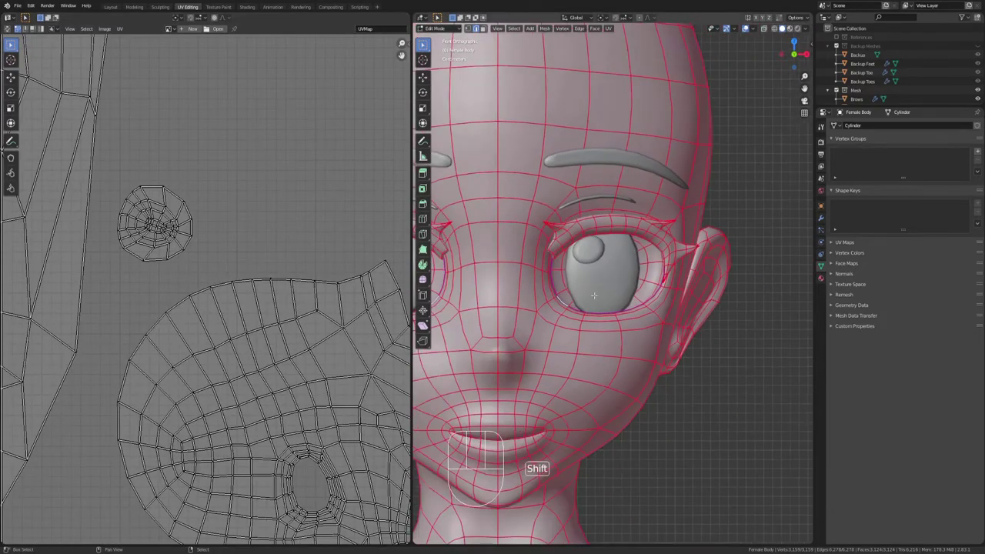
Clear the full selection, select the edges along the inner line of the lower lip and mark them as a seam
{"action": "middle_click_drag", "start_coordinate": [565, 297], "coordinate": [659, 303], "text": "shift"}
{"action": "scroll", "coordinate": [657, 304], "scroll_direction": "down", "scroll_amount": 1}
{"action": "right_click", "coordinate": [558, 262], "text": "alt"}
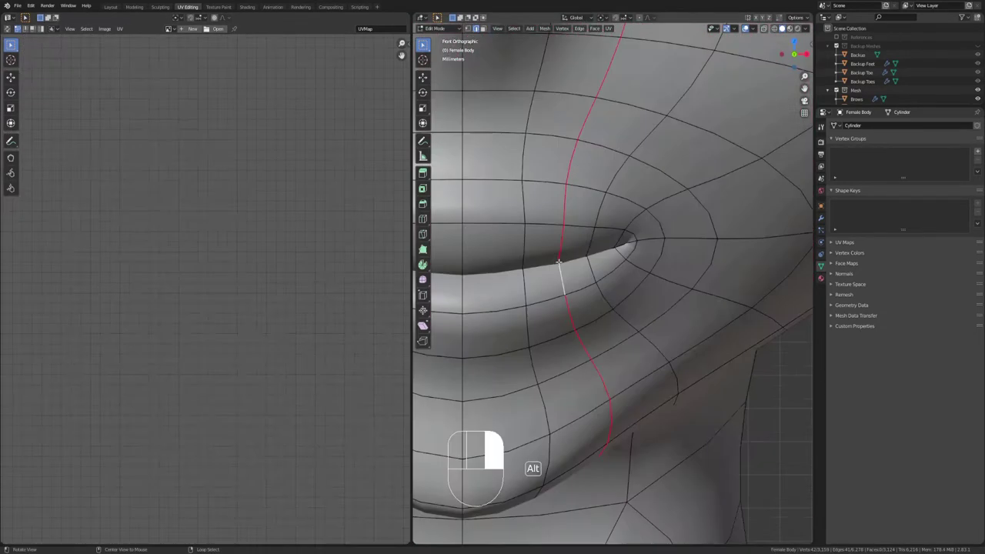
{"action": "right_click", "coordinate": [569, 257], "text": "alt"}
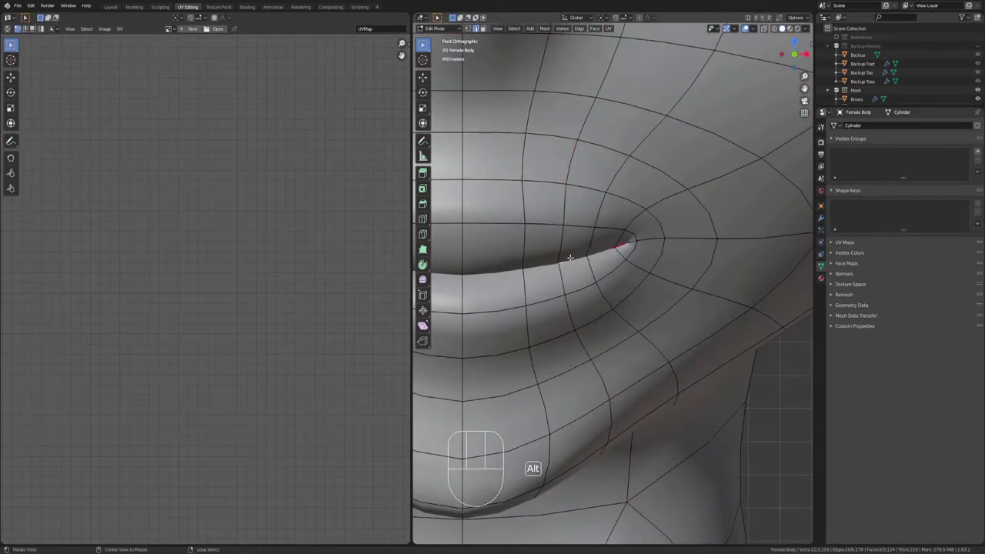
{"action": "middle_click_drag", "start_coordinate": [492, 246], "coordinate": [595, 253], "text": "shift"}
{"action": "scroll", "coordinate": [595, 254], "scroll_direction": "down", "scroll_amount": 2}
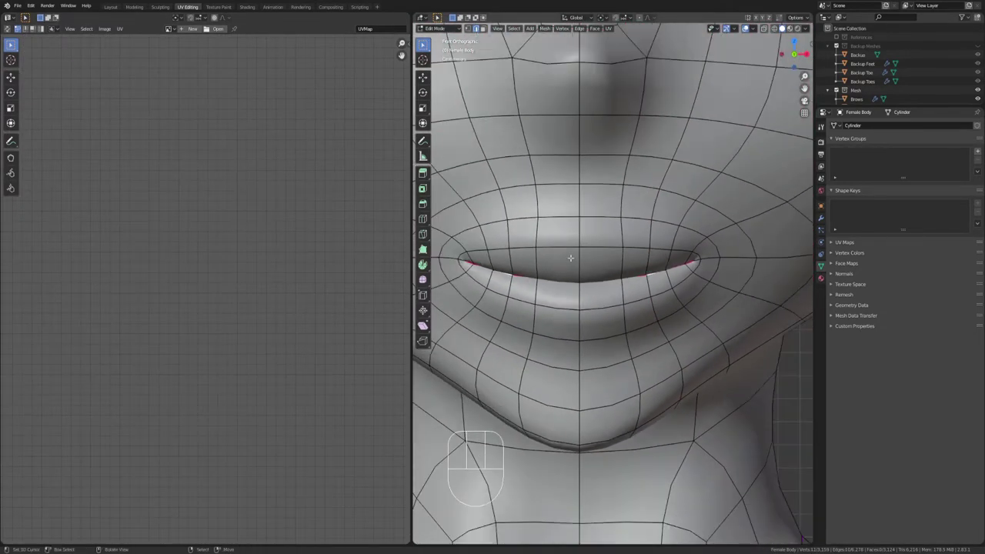
{"action": "key", "text": "ctrl+e"}
{"action": "left_click", "coordinate": [571, 262]}
Select the entire body mesh and examine the mouth-interior islands, the inside of the head and the overlapping UVs on the face island
{"action": "key", "text": "a"}
{"action": "scroll", "coordinate": [206, 254], "scroll_direction": "up", "scroll_amount": 2}
{"action": "middle_click_drag", "start_coordinate": [200, 253], "coordinate": [219, 260], "text": "shift"}
{"action": "scroll", "coordinate": [195, 221], "scroll_direction": "up", "scroll_amount": 4}
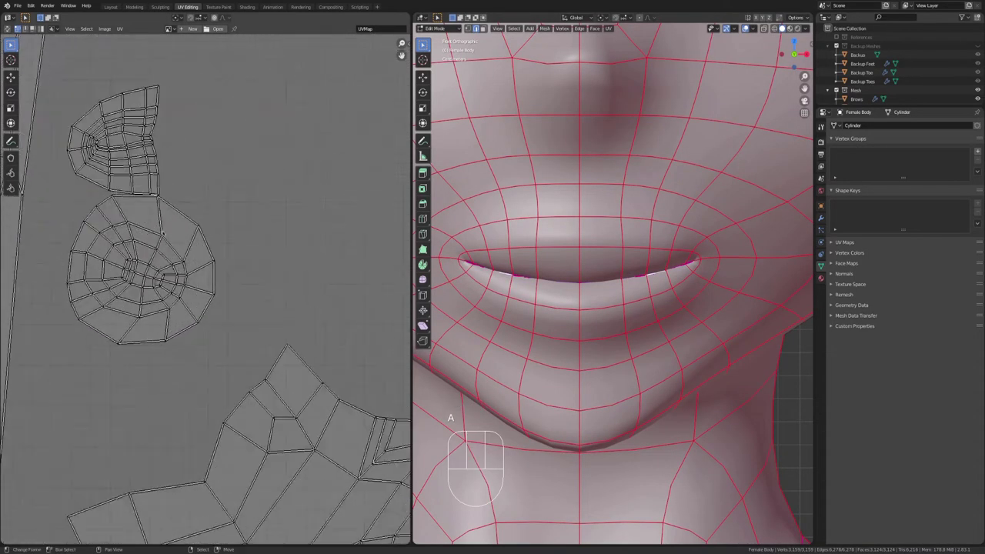
{"action": "scroll", "coordinate": [195, 221], "scroll_direction": "down", "scroll_amount": 2}
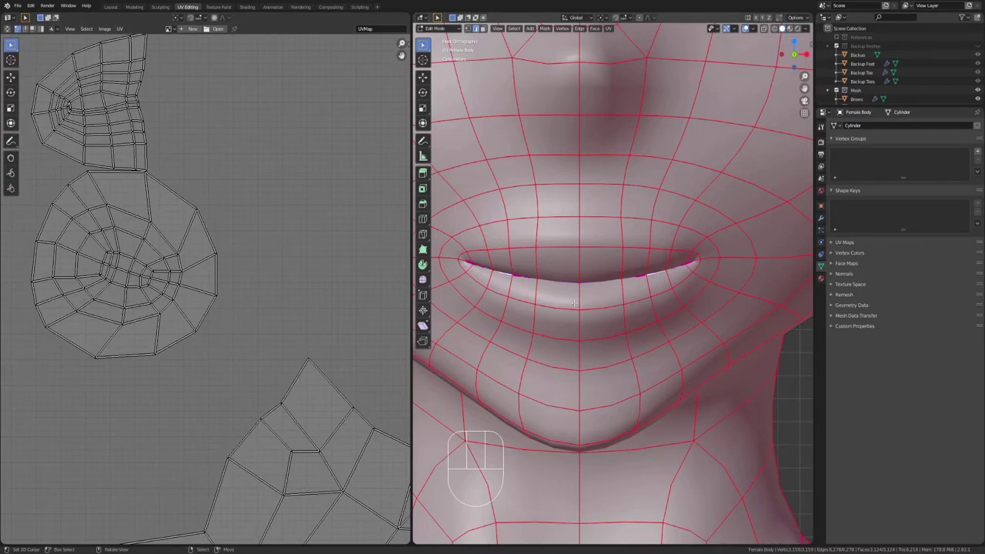
{"action": "middle_click_drag", "start_coordinate": [585, 292], "coordinate": [616, 323]}
{"action": "mouse_move", "coordinate": [615, 323]}
{"action": "middle_mouse_down", "text": "shift"}
{"action": "mouse_move", "coordinate": [645, 329]}
{"action": "mouse_move", "coordinate": [605, 311]}
{"action": "middle_mouse_up", "text": "shift"}
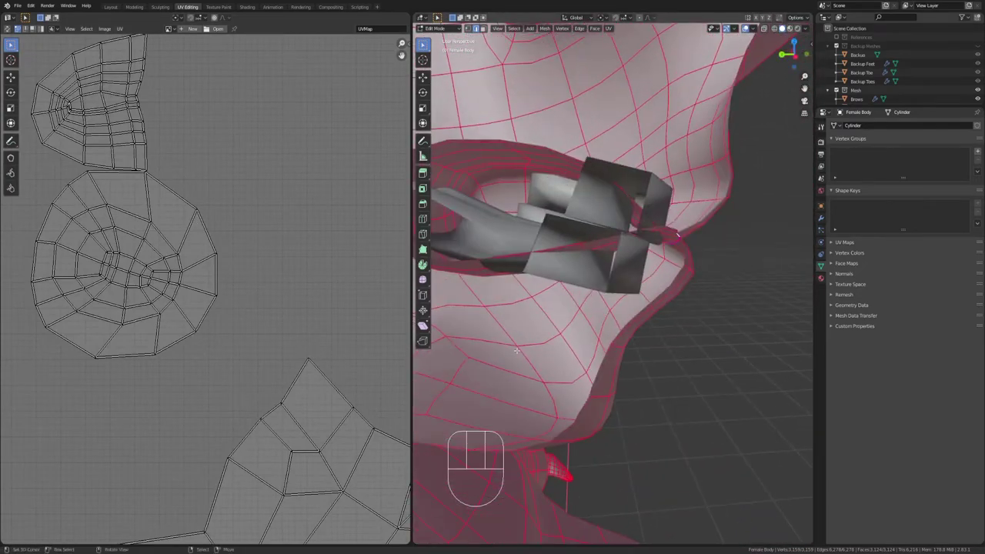
{"action": "scroll", "coordinate": [308, 323], "scroll_direction": "down", "scroll_amount": 3}
{"action": "middle_click_drag", "start_coordinate": [323, 339], "coordinate": [211, 213], "text": "shift"}
{"action": "scroll", "coordinate": [211, 212], "scroll_direction": "up", "scroll_amount": 3}
{"action": "middle_click_drag", "start_coordinate": [362, 147], "coordinate": [287, 197], "text": "shift"}
{"action": "scroll", "coordinate": [287, 197], "scroll_direction": "up", "scroll_amount": 3}
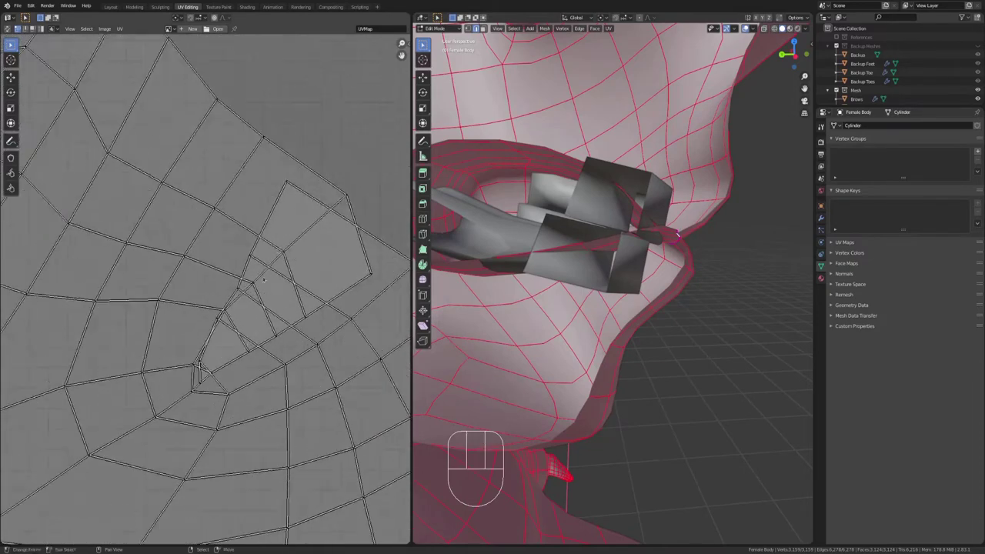
Try to untangle the overlapping vertices on the face island by moving and rotating them in the UV layout, and undo the change
{"action": "left_click", "coordinate": [285, 187]}
{"action": "middle_click_drag", "start_coordinate": [367, 265], "coordinate": [259, 311]}
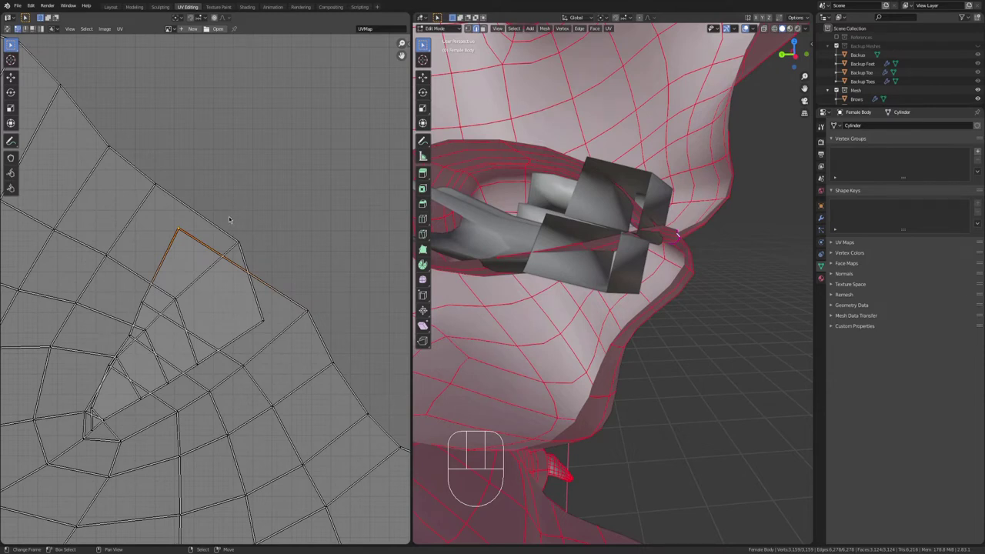
{"action": "key", "text": "g"}
{"action": "right_click", "coordinate": [337, 274]}
{"action": "right_click", "coordinate": [145, 295], "text": "shift"}
{"action": "key", "text": "g"}
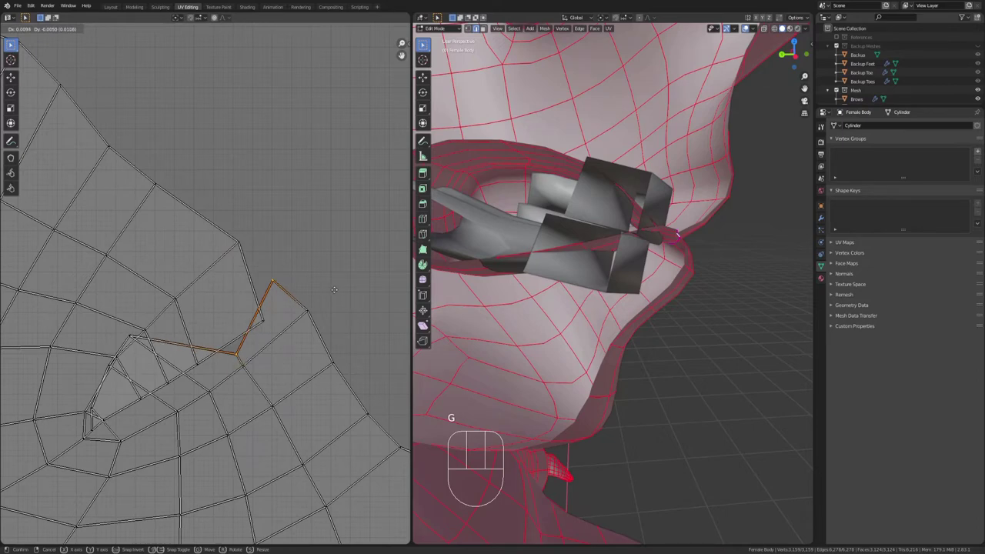
{"action": "left_click", "coordinate": [333, 292]}
{"action": "key", "text": "r"}
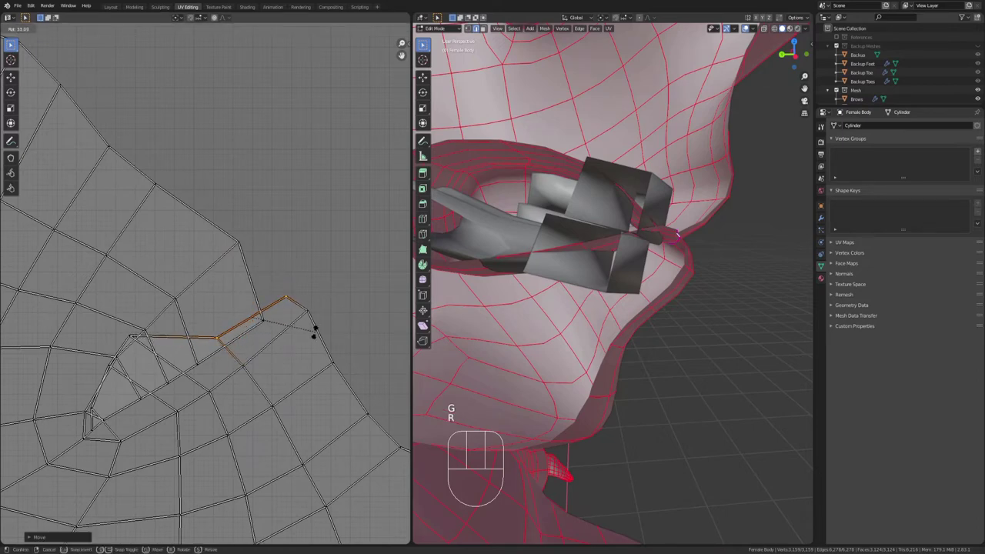
{"action": "right_click", "coordinate": [317, 327]}
{"action": "key", "text": "ctrl+z"}
{"action": "key", "text": "ctrl+KP_3"}
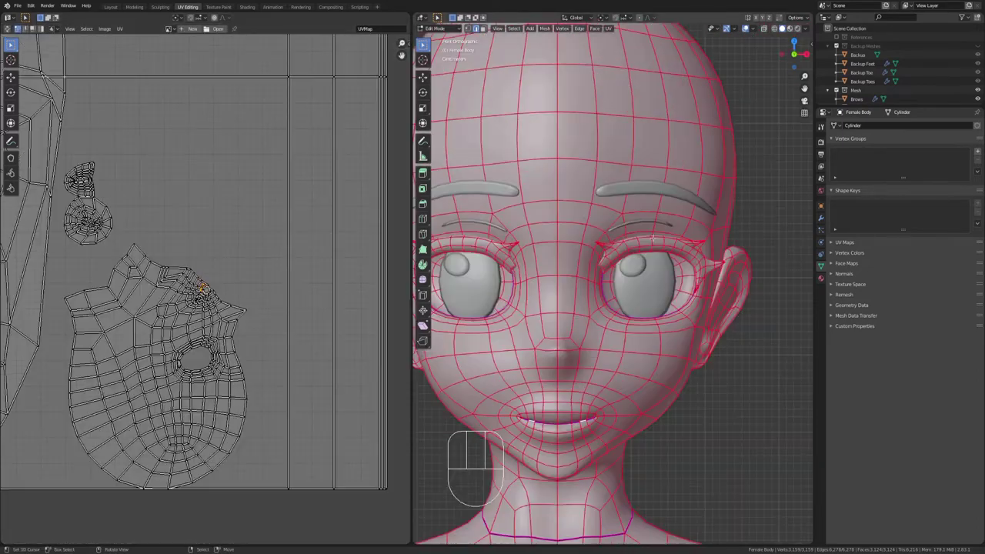
Check the Brows object's UVs in Edit Mode and its modifiers, and return to Edit Mode on the Female Body mesh
{"action": "key", "text": "Tab"}
{"action": "scroll", "coordinate": [643, 204], "scroll_direction": "down", "scroll_amount": 4}
{"action": "scroll", "coordinate": [646, 207], "scroll_direction": "up", "scroll_amount": 3}
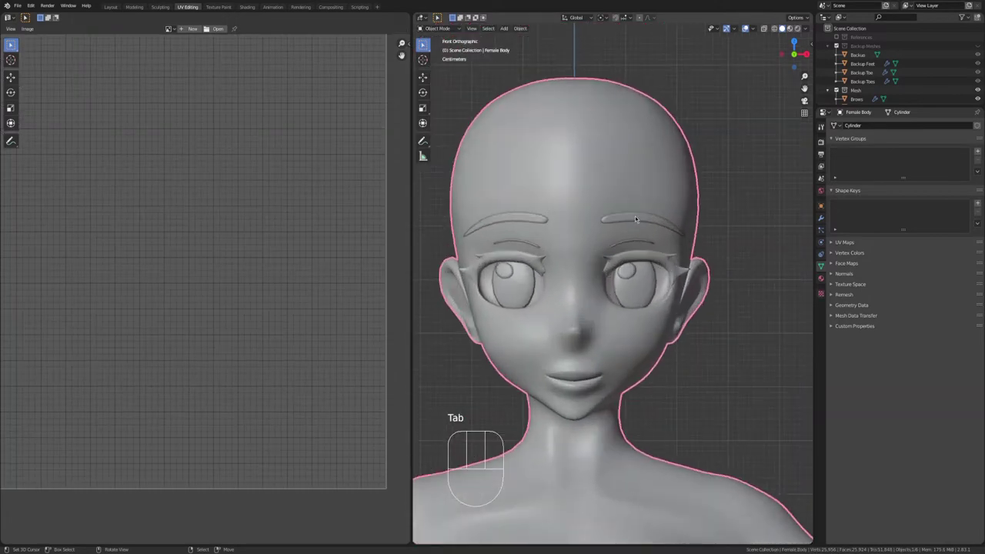
{"action": "left_click", "coordinate": [650, 212]}
{"action": "key", "text": "Tab"}
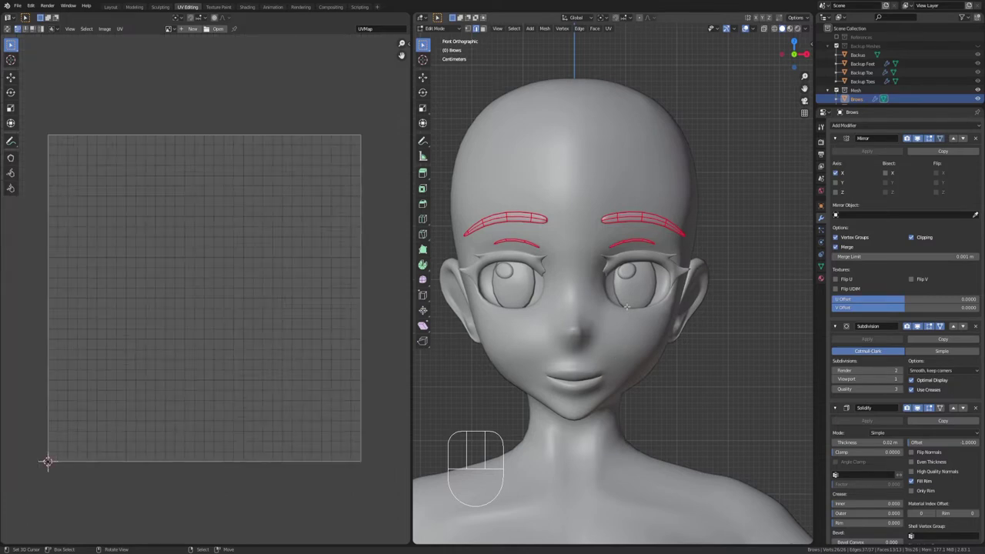
{"action": "key", "text": "Tab"}
{"action": "left_click", "coordinate": [633, 274]}
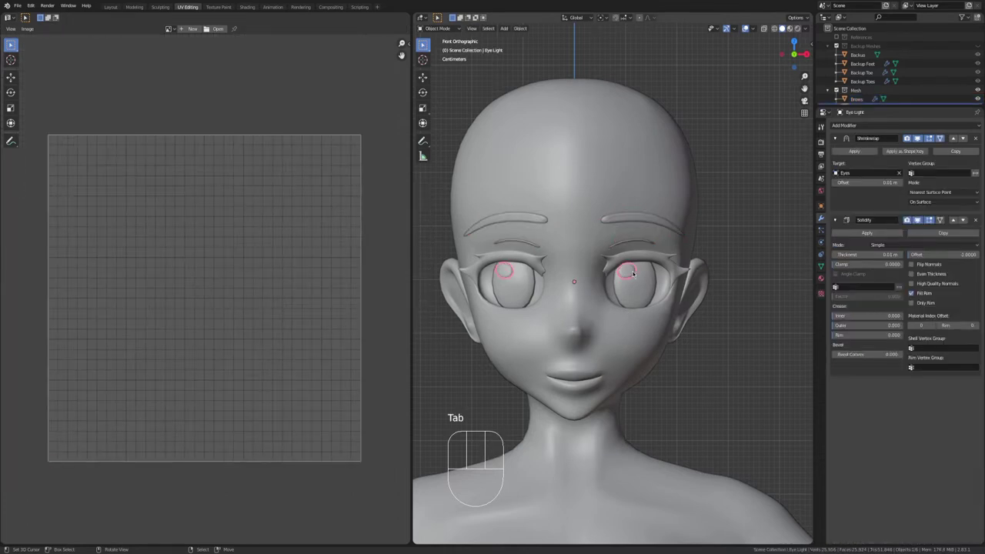
{"action": "left_click", "coordinate": [637, 222]}
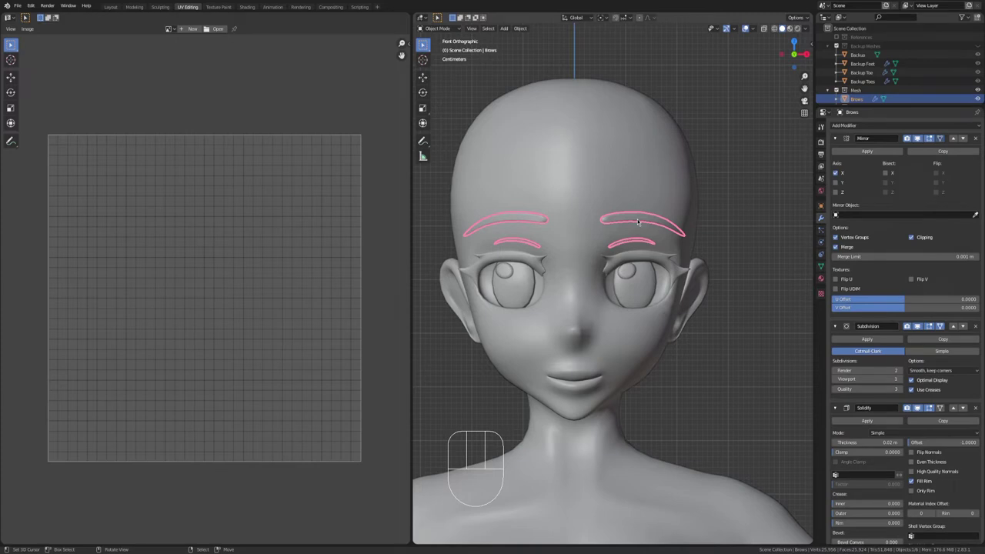
{"action": "left_click", "coordinate": [590, 316]}
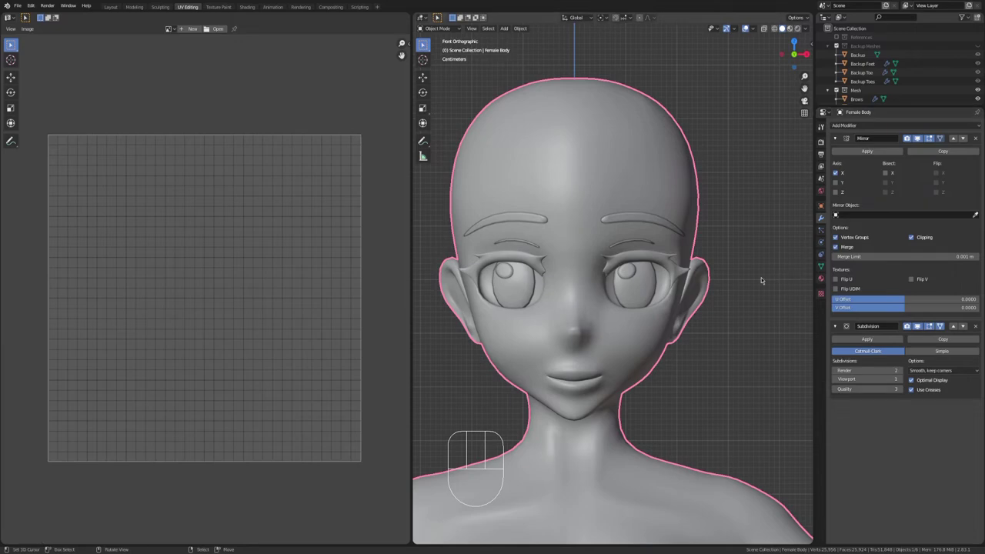
{"action": "key", "text": "Tab"}
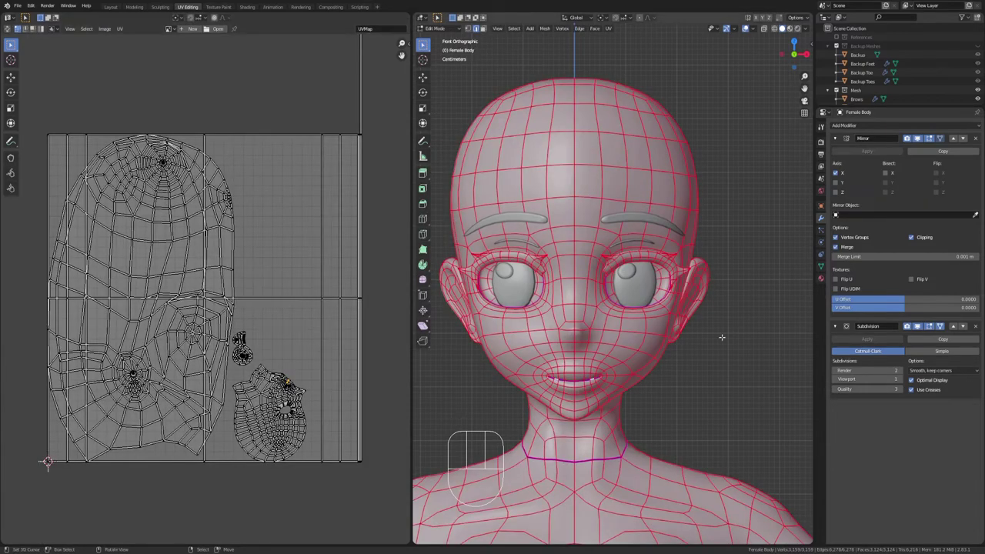
Mark the edge loop around the ear's outer rim as a seam and select the entire mesh to show its updated UV islands
{"action": "scroll", "coordinate": [659, 376], "scroll_direction": "up", "scroll_amount": 2}
{"action": "middle_click_drag", "start_coordinate": [659, 376], "coordinate": [538, 396]}
{"action": "right_click", "coordinate": [716, 323], "text": "alt"}
{"action": "middle_click_drag", "start_coordinate": [762, 378], "coordinate": [528, 343]}
{"action": "left_click", "coordinate": [533, 375], "text": "alt"}
{"action": "key", "text": "ctrl+e"}
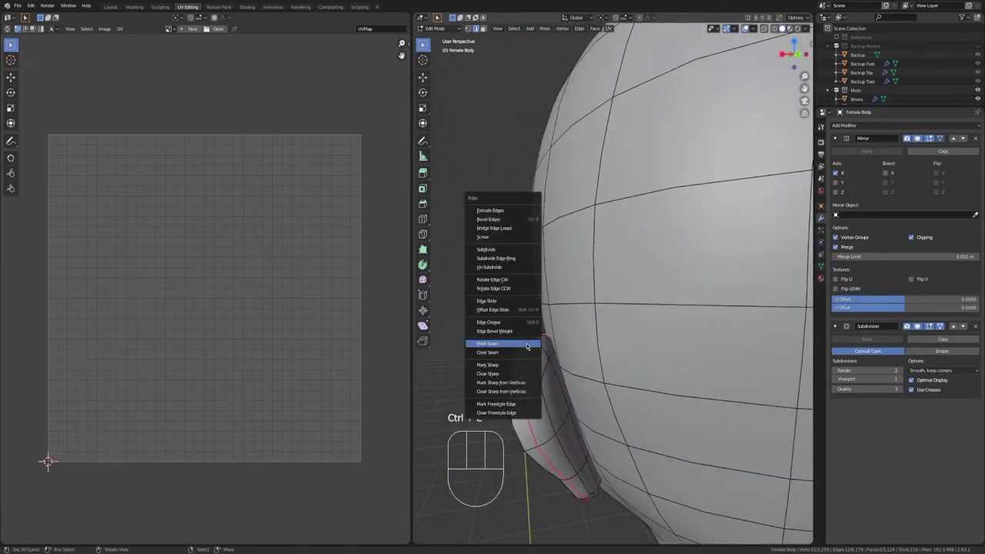
{"action": "left_click", "coordinate": [528, 343]}
{"action": "key", "text": "a"}
{"action": "middle_click_drag", "start_coordinate": [374, 366], "coordinate": [245, 264], "text": "shift"}
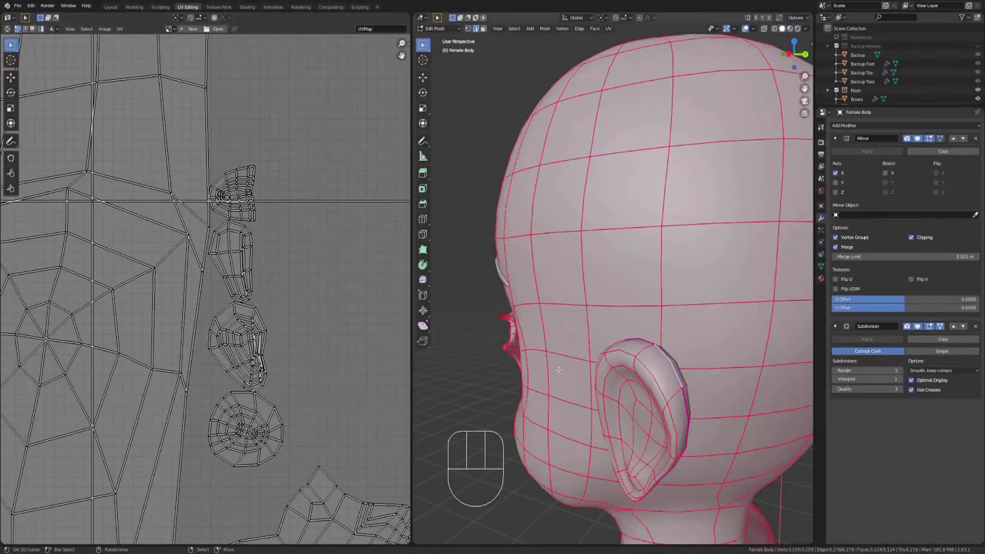
Clear the selection, select only the linked eyelash geometry and unwrap it from the front view with Project From View
{"action": "key", "text": "KP_1"}
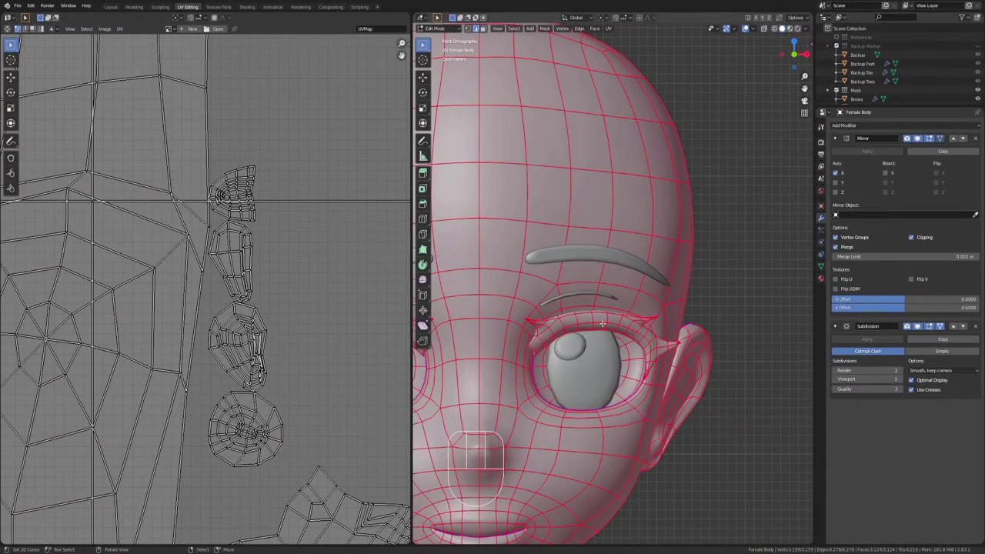
{"action": "key", "text": "alt+a"}
{"action": "scroll", "coordinate": [602, 323], "scroll_direction": "down", "scroll_amount": 1}
{"action": "key", "text": "l"}
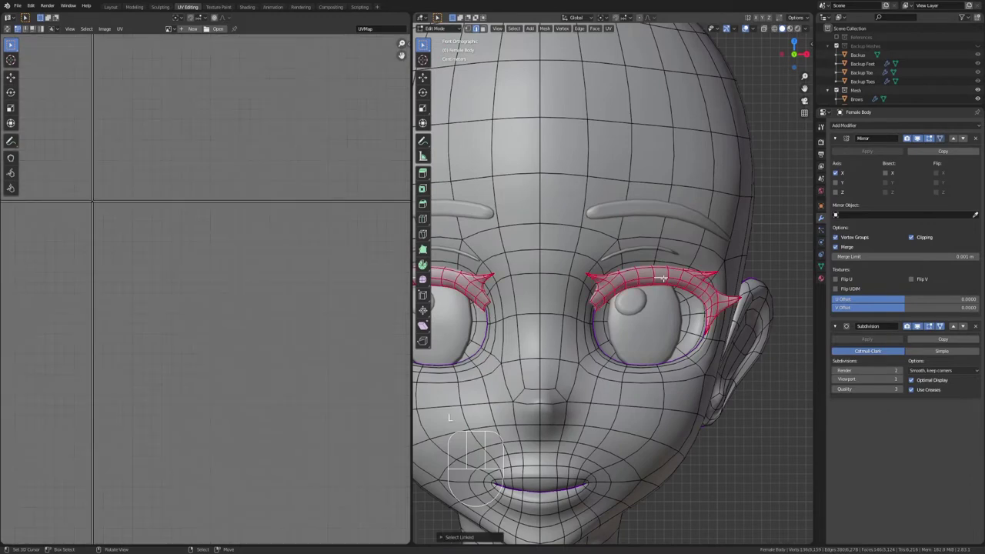
{"action": "key", "text": "u"}
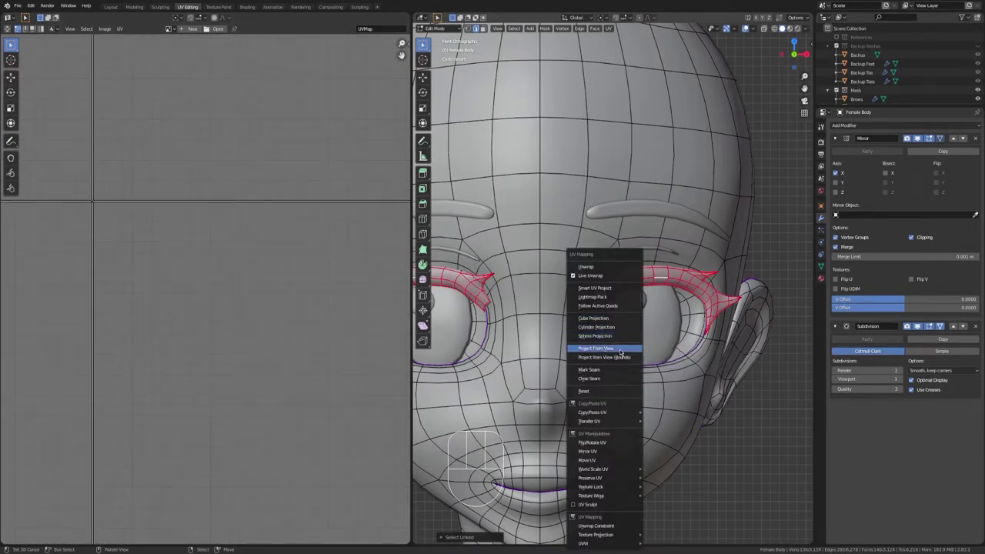
{"action": "left_click", "coordinate": [620, 352]}
{"action": "key", "text": "Home"}
{"action": "scroll", "coordinate": [219, 261], "scroll_direction": "up", "scroll_amount": 4}
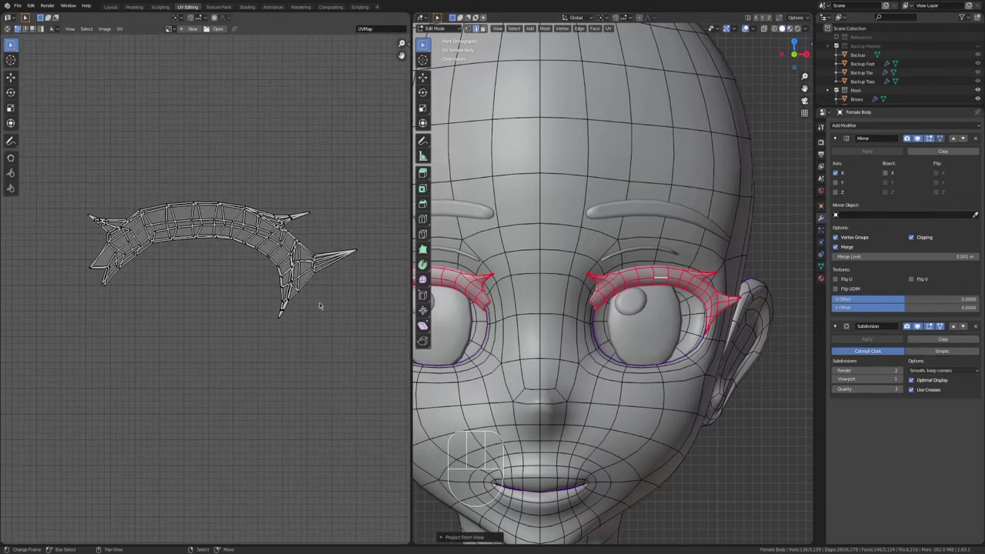
Select the UV vertices of the outermost eyelash spike and scale them up to spread the faces
{"action": "scroll", "coordinate": [317, 297], "scroll_direction": "up", "scroll_amount": 1}
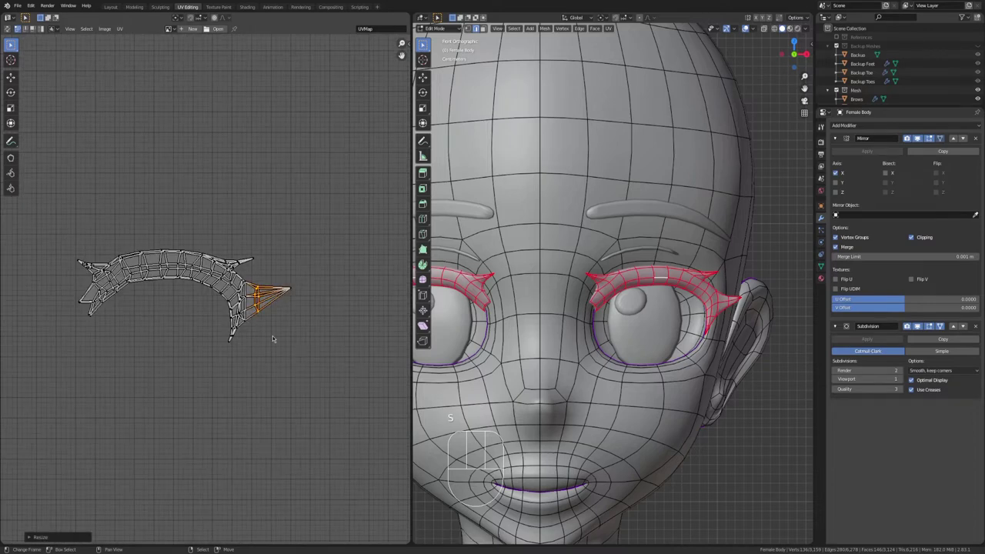
{"action": "scroll", "coordinate": [123, 292], "scroll_direction": "up", "scroll_amount": 2}
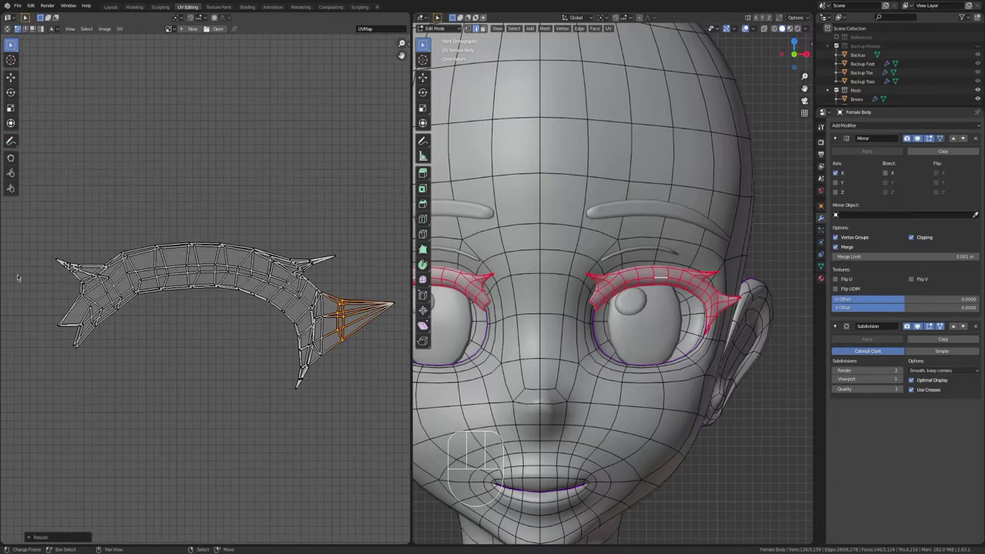
{"action": "scroll", "coordinate": [336, 209], "scroll_direction": "down", "scroll_amount": 1}
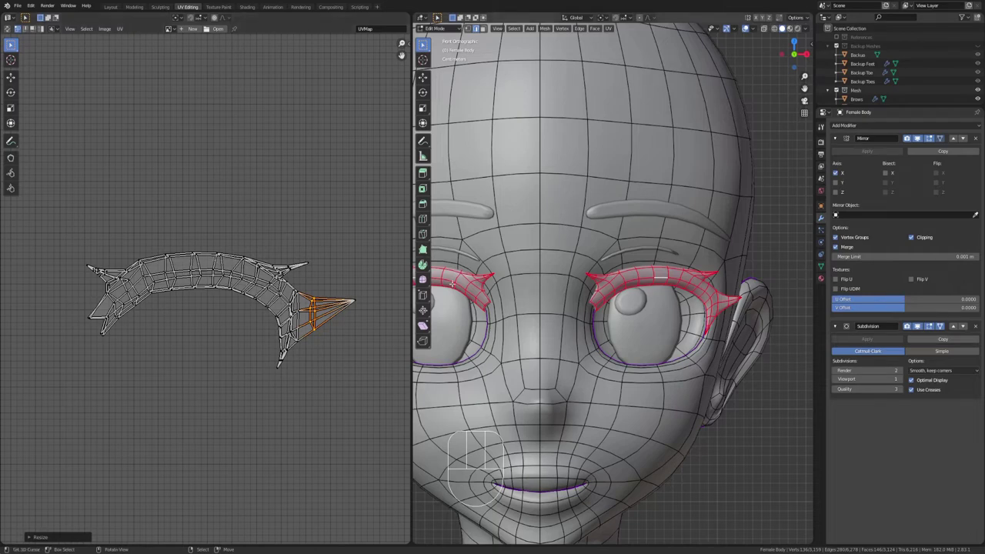
Switch from the body to editing the Brows object, select all of it and unwrap it with Project From View
{"action": "scroll", "coordinate": [354, 307], "scroll_direction": "down", "scroll_amount": 3}
{"action": "key", "text": "Tab"}
{"action": "left_click", "coordinate": [638, 211]}
{"action": "key", "text": "Tab"}
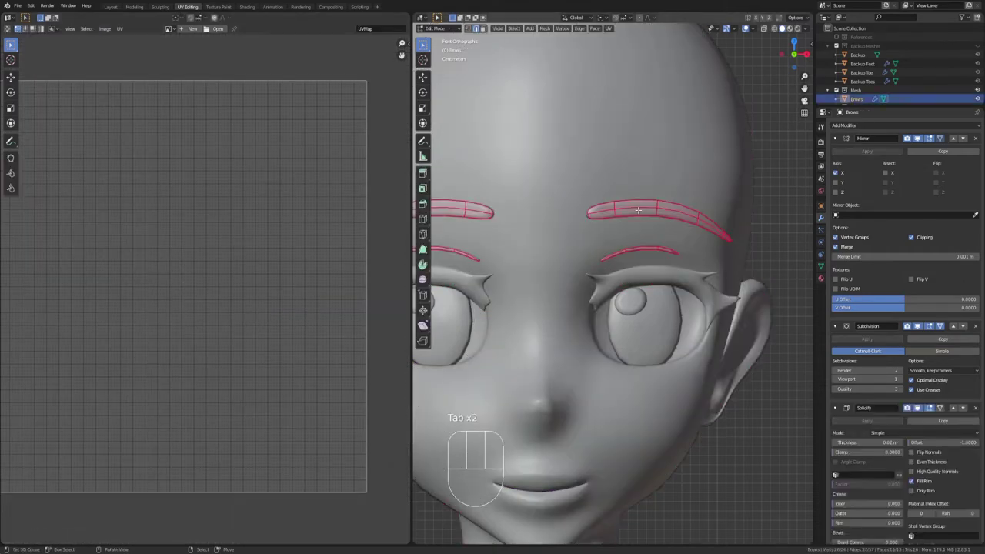
{"action": "key", "text": "a"}
{"action": "key", "text": "u"}
{"action": "left_click", "coordinate": [638, 210]}
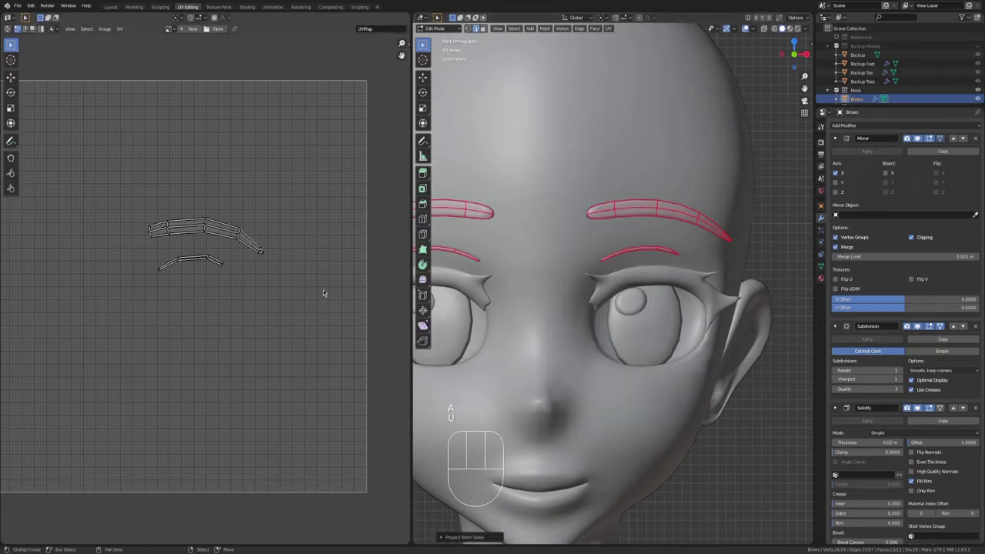
Switch to editing the Eye Light object and unwrap its mesh with Project From View
{"action": "key", "text": "Tab"}
{"action": "left_click", "coordinate": [632, 302]}
{"action": "key", "text": "Tab"}
{"action": "key", "text": "u"}
{"action": "left_click", "coordinate": [627, 301]}
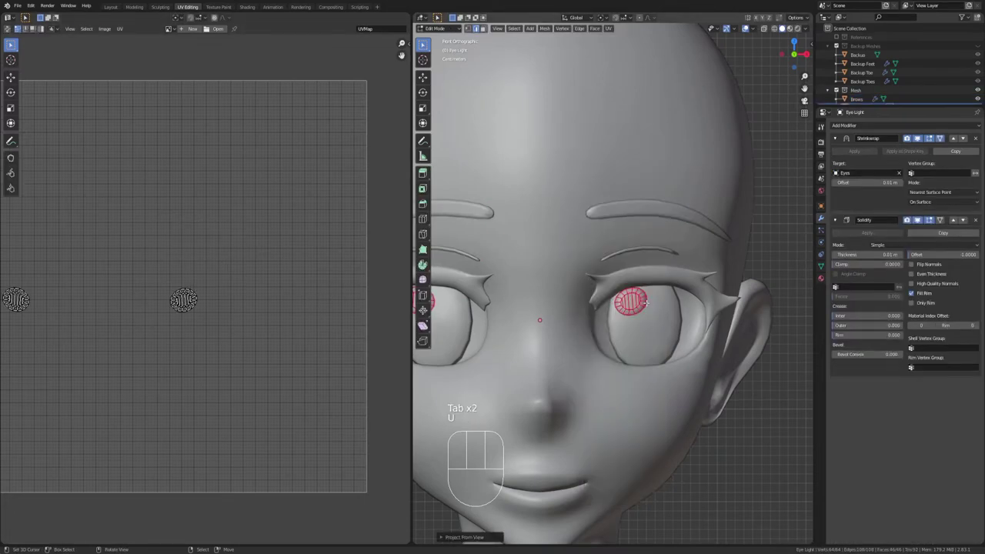
Switch to editing the Eyes object, select its whole mesh and unwrap it with Project From View
{"action": "key", "text": "Tab"}
{"action": "left_click", "coordinate": [647, 316]}
{"action": "key", "text": "Tab"}
{"action": "key", "text": "a"}
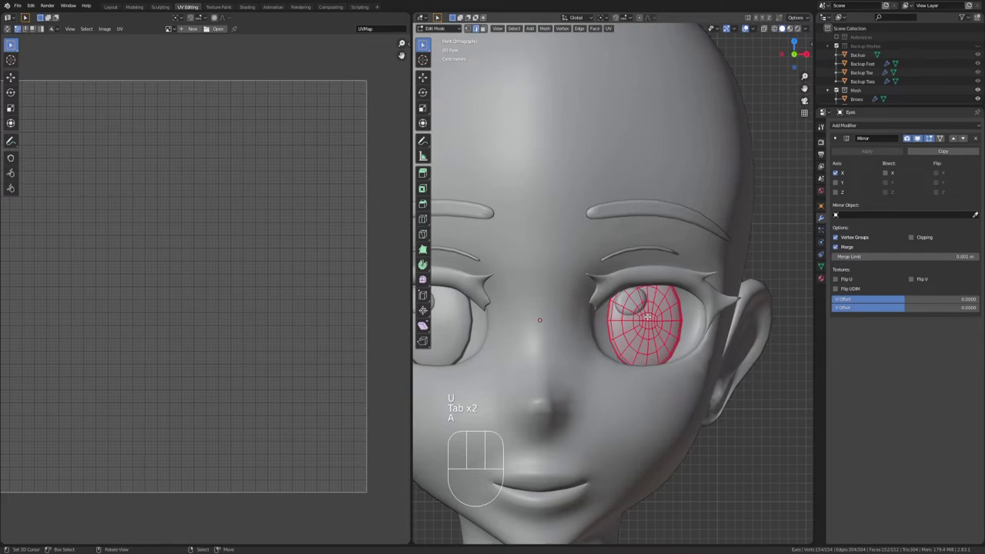
{"action": "key", "text": "u"}
{"action": "left_click", "coordinate": [647, 317]}
Examine the eye mesh's shape and thickness from the side and return to the front view
{"action": "scroll", "coordinate": [647, 317], "scroll_direction": "down", "scroll_amount": 1}
{"action": "scroll", "coordinate": [697, 357], "scroll_direction": "up", "scroll_amount": 3}
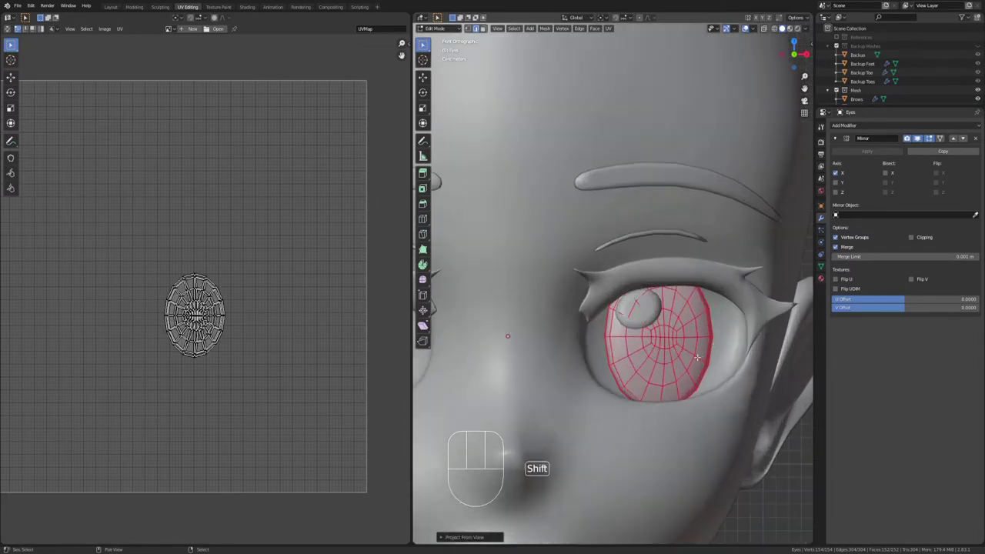
{"action": "middle_click_drag", "start_coordinate": [697, 357], "coordinate": [631, 331], "text": "shift"}
{"action": "middle_click_drag", "start_coordinate": [631, 331], "coordinate": [708, 319]}
{"action": "middle_click_drag", "start_coordinate": [707, 319], "coordinate": [604, 312]}
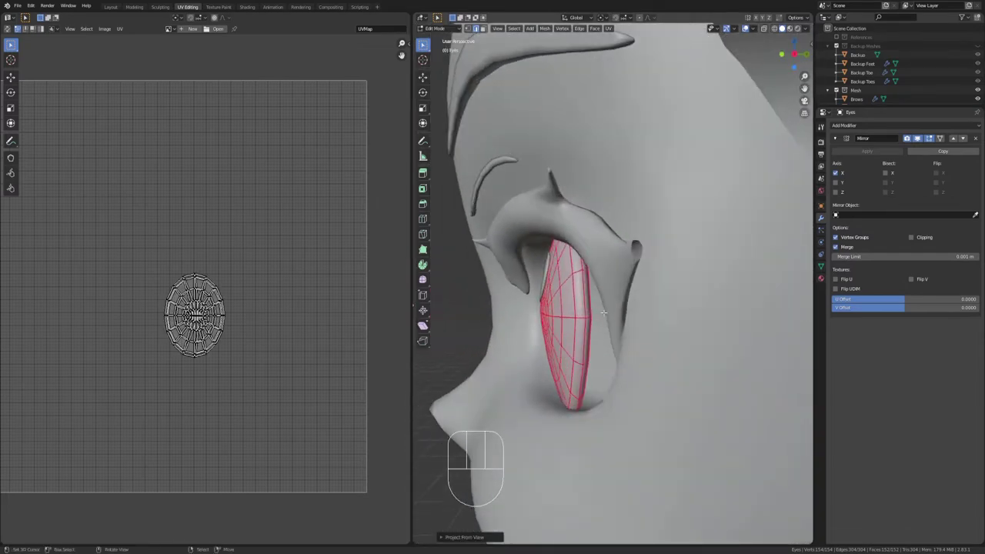
{"action": "key", "text": "KP_3"}
{"action": "key", "text": "KP_1"}
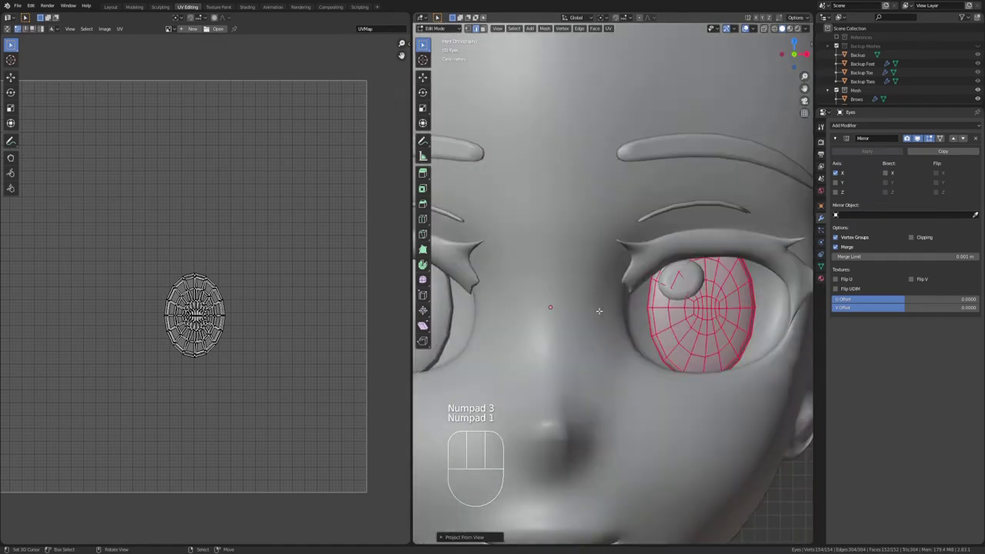
{"action": "scroll", "coordinate": [590, 307], "scroll_direction": "up", "scroll_amount": 2}
{"action": "middle_click_drag", "start_coordinate": [754, 314], "coordinate": [577, 311], "text": "shift"}
{"action": "scroll", "coordinate": [613, 307], "scroll_direction": "up", "scroll_amount": 1}
{"action": "key", "text": "r"}
{"action": "key", "text": "z"}
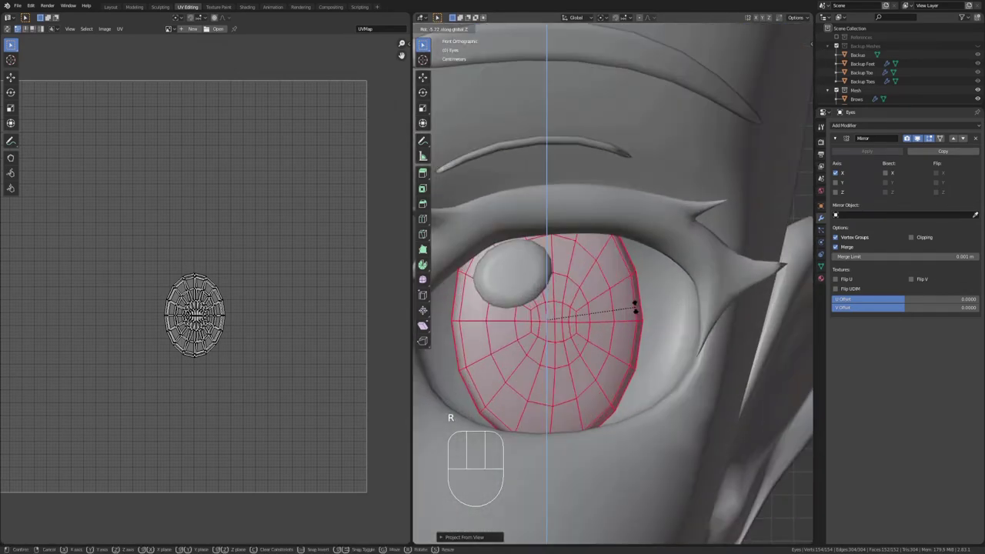
{"action": "left_click", "coordinate": [630, 285]}
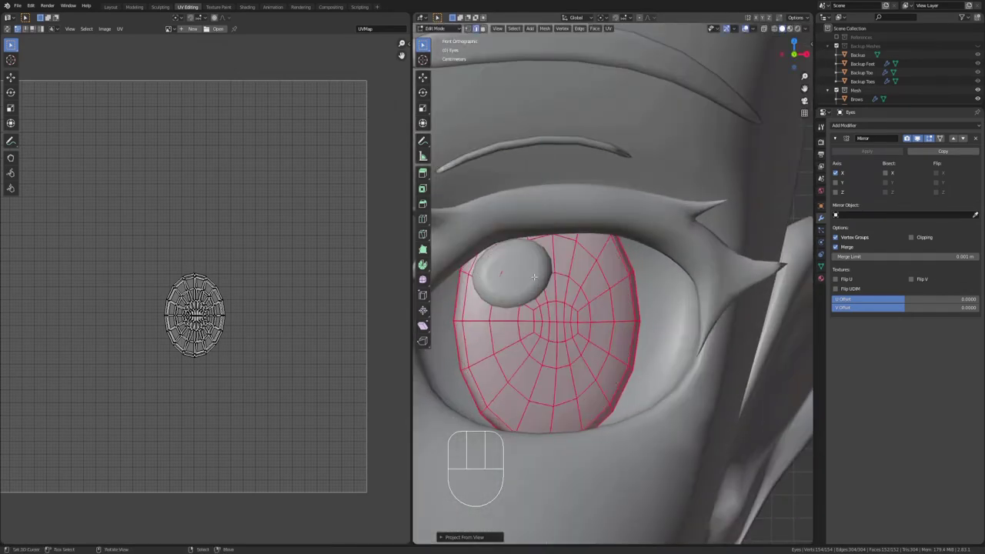
Mark a seam along the eye mesh's outer rim loop, select the whole mesh and unwrap it
{"action": "middle_click_drag", "start_coordinate": [578, 294], "coordinate": [556, 295]}
{"action": "key", "text": "ctrl+e"}
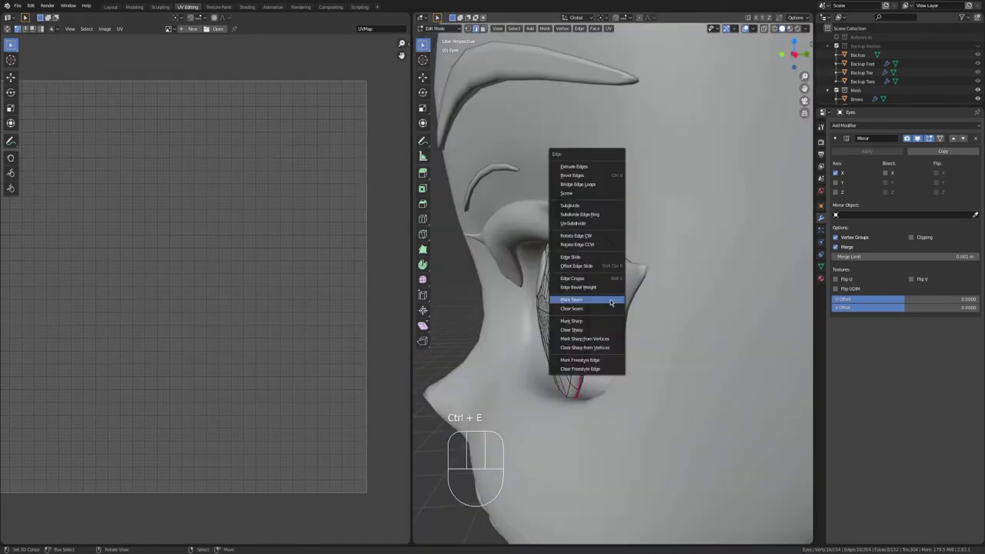
{"action": "left_click", "coordinate": [611, 300]}
{"action": "key", "text": "a"}
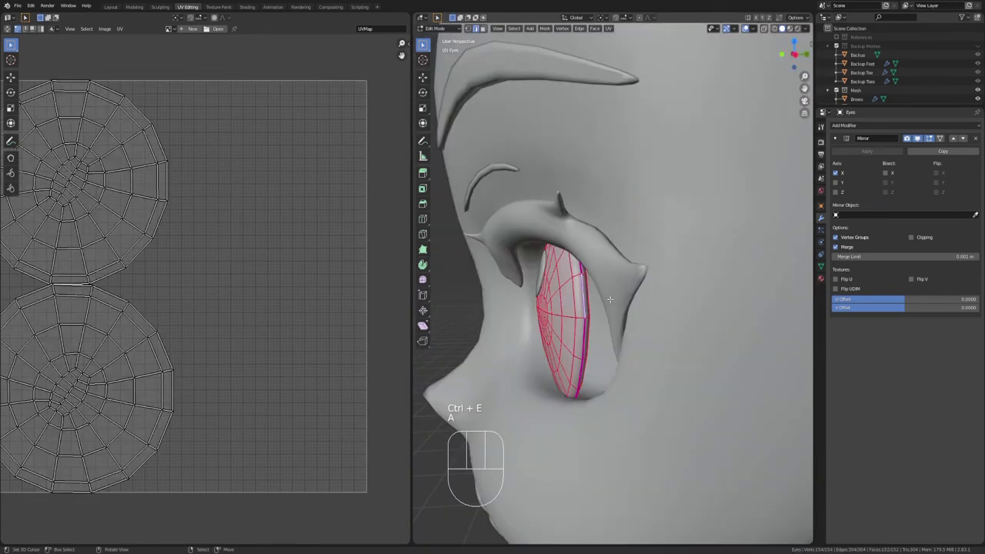
Move one circular eye UV island over the other and align the two
{"action": "scroll", "coordinate": [346, 269], "scroll_direction": "down", "scroll_amount": 2}
{"action": "scroll", "coordinate": [206, 291], "scroll_direction": "up", "scroll_amount": 3}
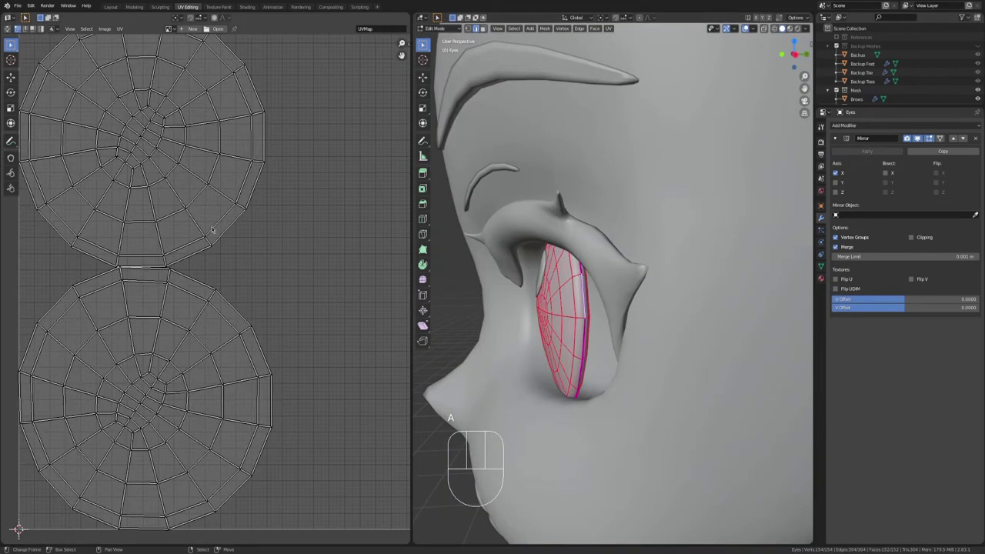
{"action": "scroll", "coordinate": [212, 229], "scroll_direction": "down", "scroll_amount": 1}
{"action": "key", "text": "l"}
{"action": "key", "text": "g"}
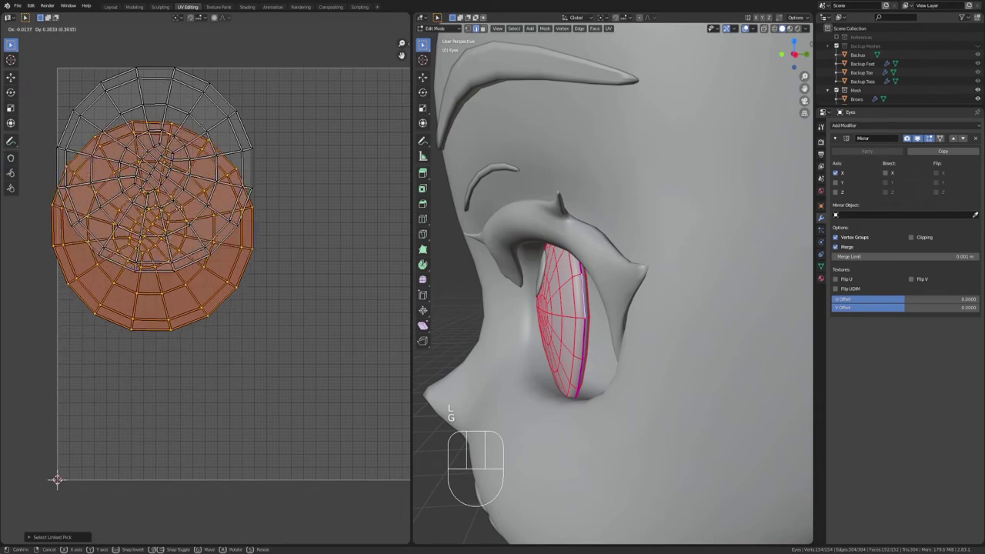
{"action": "scroll", "coordinate": [316, 375], "scroll_direction": "up", "scroll_amount": 3}
{"action": "key", "text": "x"}
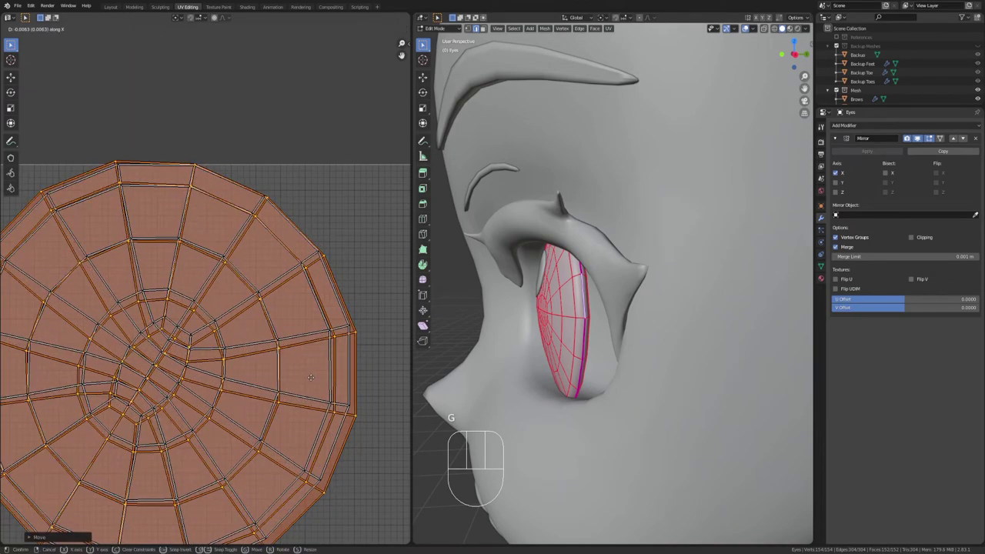
{"action": "left_click", "coordinate": [311, 376]}
{"action": "key", "text": "g"}
{"action": "left_click", "coordinate": [316, 370]}
Undo the moves of the eye UV island
{"action": "key", "text": "ctrl+z"}
{"action": "scroll", "coordinate": [318, 371], "scroll_direction": "down", "scroll_amount": 2}
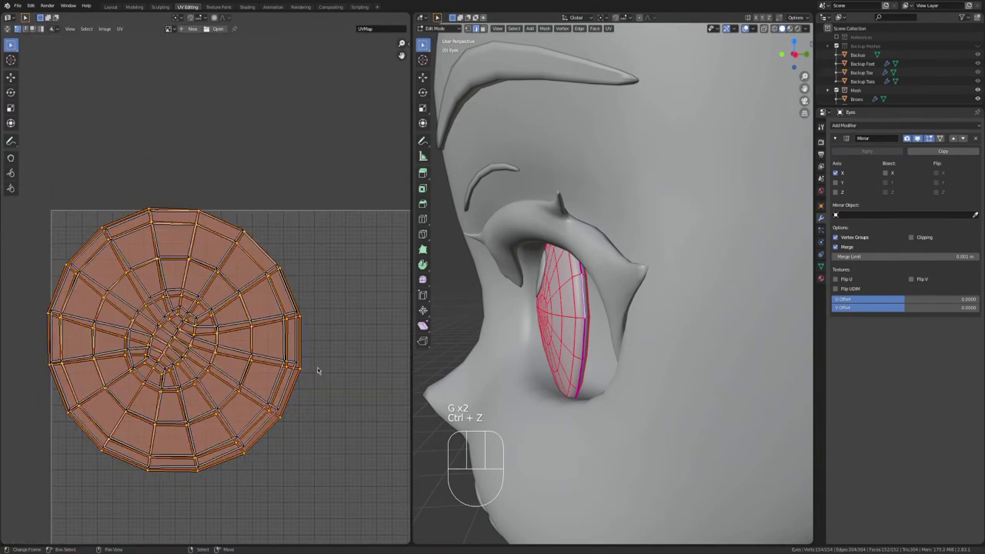
{"action": "key", "text": "ctrl+z"}
{"action": "key", "text": "ctrl+z"}
{"action": "key", "text": "ctrl+z"}
{"action": "scroll", "coordinate": [317, 367], "scroll_direction": "down", "scroll_amount": 3}
{"action": "scroll", "coordinate": [493, 352], "scroll_direction": "up", "scroll_amount": 1}
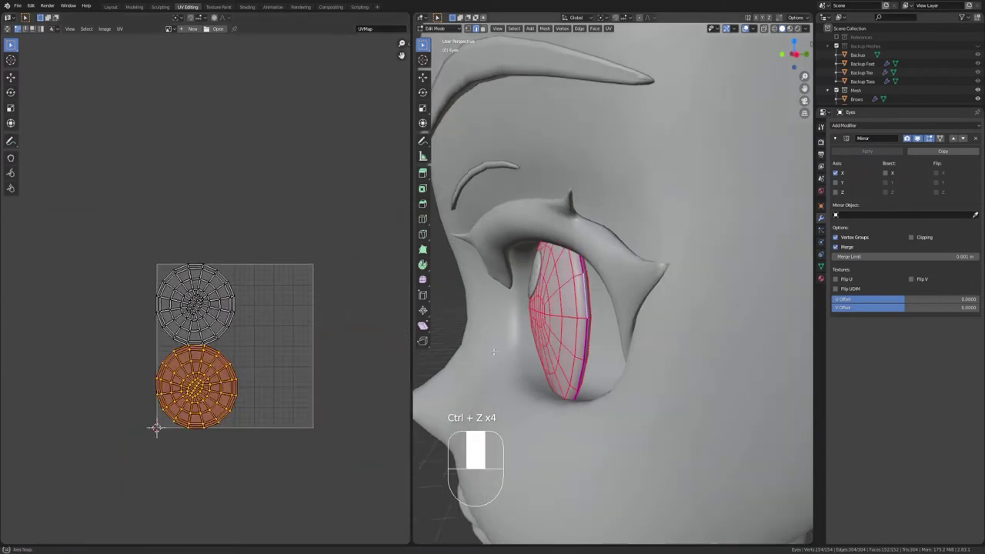
From the front view, undo the eye's seam and unwrap, and map the mesh with Project From View again
{"action": "key", "text": "KP_1"}
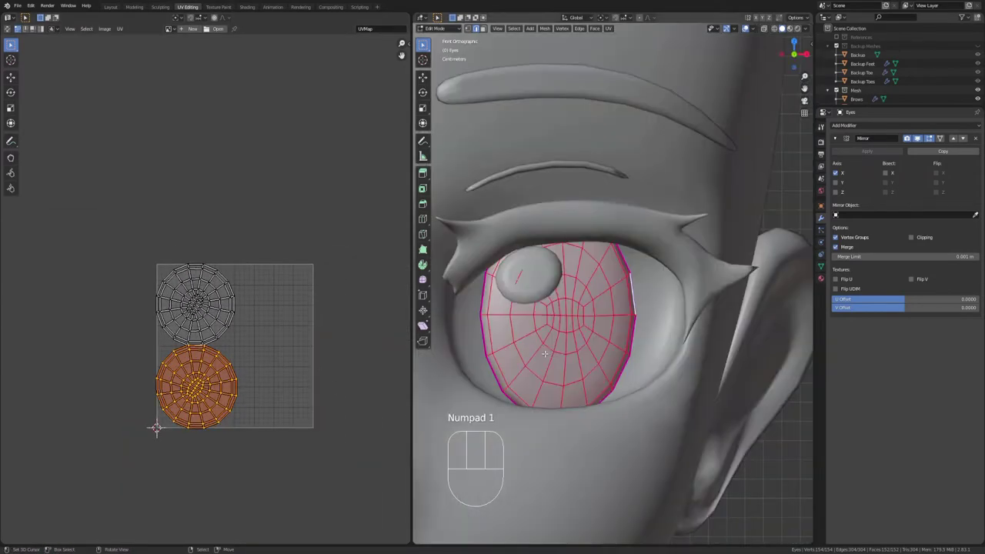
{"action": "key", "text": "ctrl+z"}
{"action": "key", "text": "ctrl+z"}
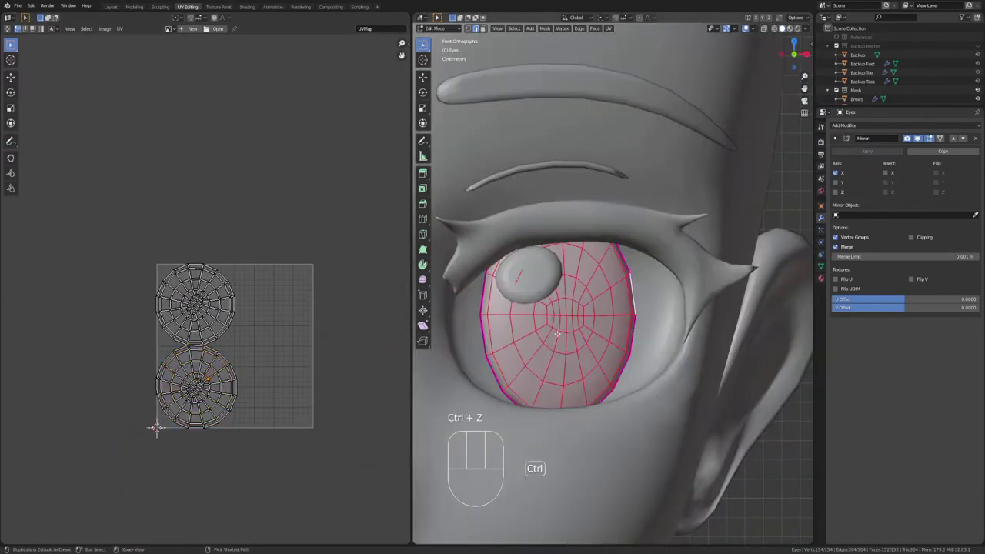
{"action": "scroll", "coordinate": [547, 393], "scroll_direction": "down", "scroll_amount": 2}
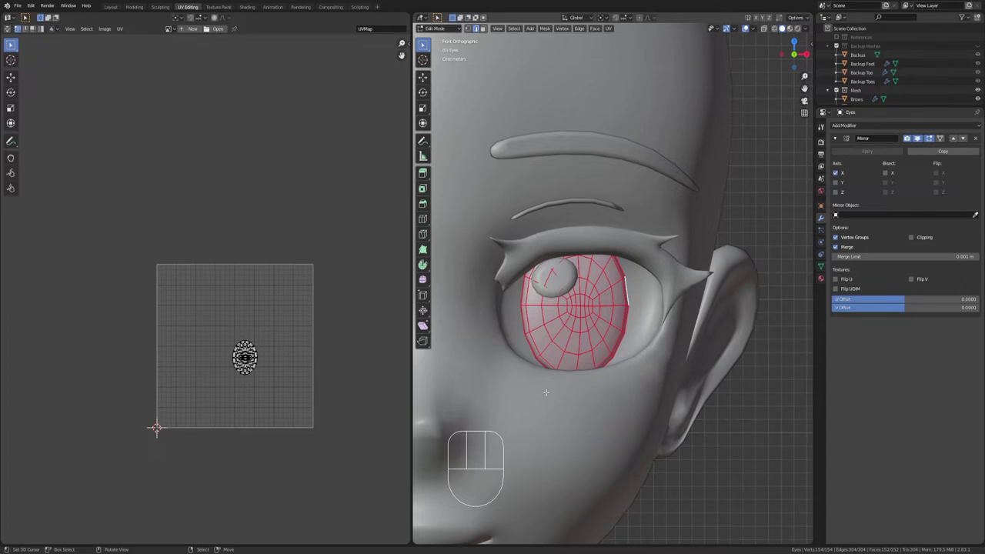
Leave editing the eyes, select the Female Body object and hide it to expose the mouth parts
{"action": "scroll", "coordinate": [600, 336], "scroll_direction": "down", "scroll_amount": 3}
{"action": "scroll", "coordinate": [684, 260], "scroll_direction": "up", "scroll_amount": 1}
{"action": "key", "text": "Tab"}
{"action": "right_click", "coordinate": [687, 264]}
{"action": "middle_click_drag", "start_coordinate": [552, 398], "coordinate": [652, 298], "text": "shift"}
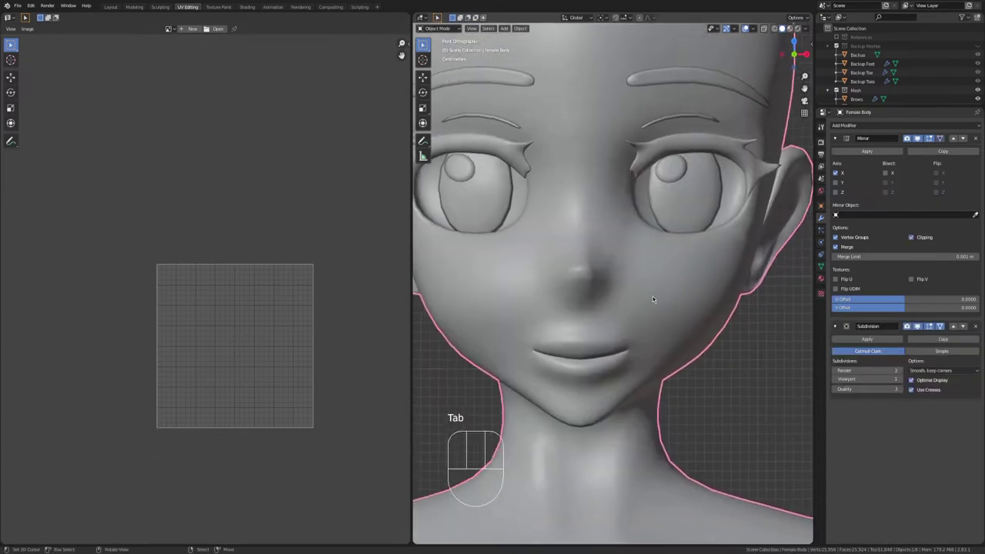
{"action": "key", "text": "h"}
Edit the Teeth object, select its whole mesh and unwrap it with Project From View
{"action": "left_click", "coordinate": [601, 349]}
{"action": "key", "text": "Tab"}
{"action": "key", "text": "a"}
{"action": "key", "text": "KP_Decimal"}
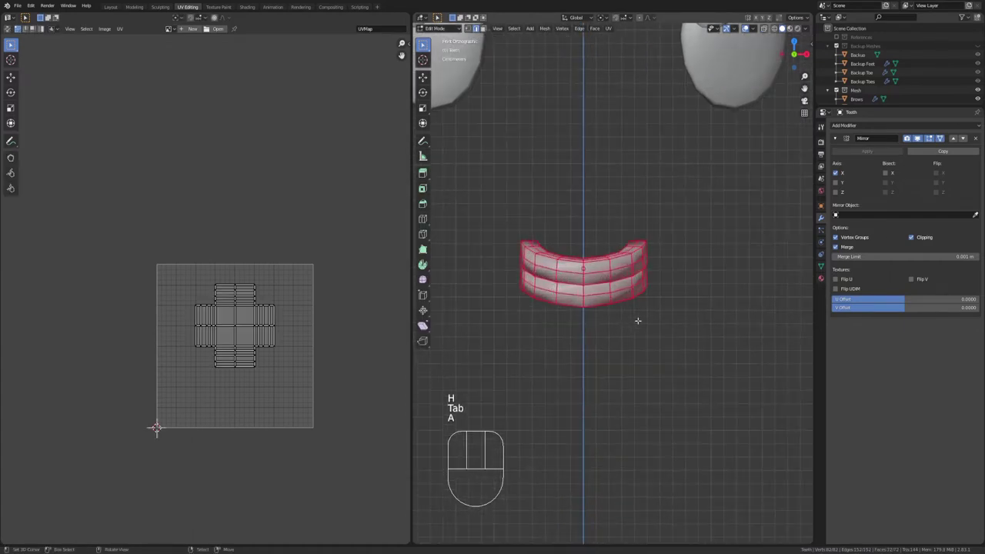
{"action": "key", "text": "u"}
{"action": "left_click", "coordinate": [598, 256]}
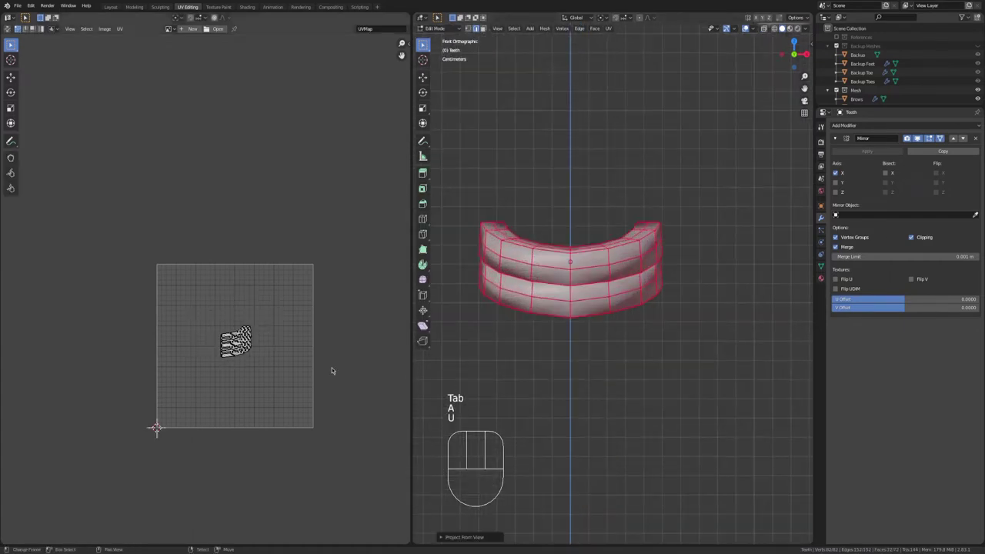
Select the upper teeth's UV island and move it up clear of the lower teeth's island
{"action": "scroll", "coordinate": [332, 370], "scroll_direction": "up", "scroll_amount": 3}
{"action": "key", "text": "l"}
{"action": "scroll", "coordinate": [274, 282], "scroll_direction": "up", "scroll_amount": 2}
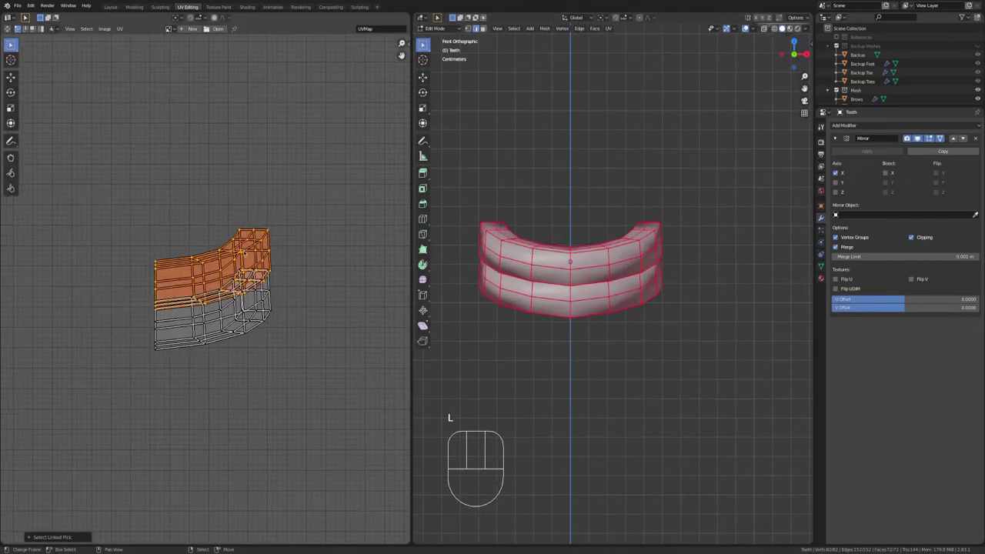
{"action": "scroll", "coordinate": [264, 249], "scroll_direction": "up", "scroll_amount": 1}
{"action": "key", "text": "g"}
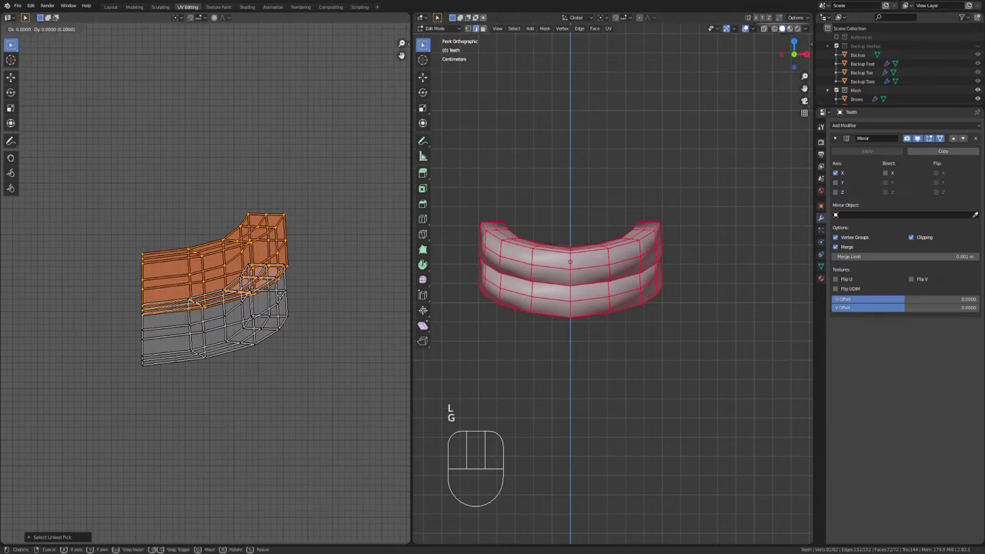
{"action": "key", "text": "g"}
{"action": "key", "text": "g"}
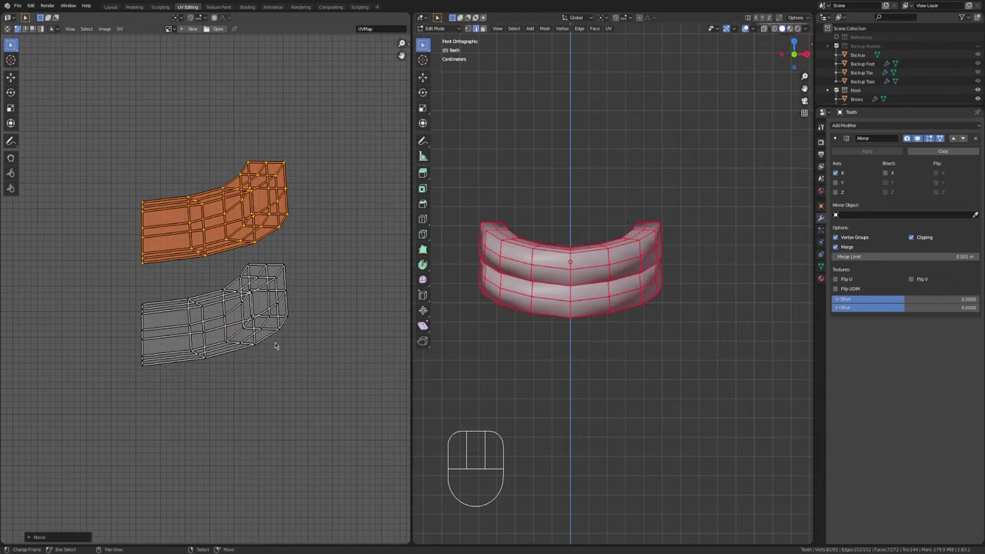
Switch to editing the Tongue object, mark a seam along its side edge loop, select the whole mesh and unwrap it
{"action": "scroll", "coordinate": [600, 334], "scroll_direction": "up", "scroll_amount": 3}
{"action": "middle_click_drag", "start_coordinate": [604, 206], "coordinate": [670, 281], "text": "shift"}
{"action": "scroll", "coordinate": [663, 273], "scroll_direction": "down", "scroll_amount": 3}
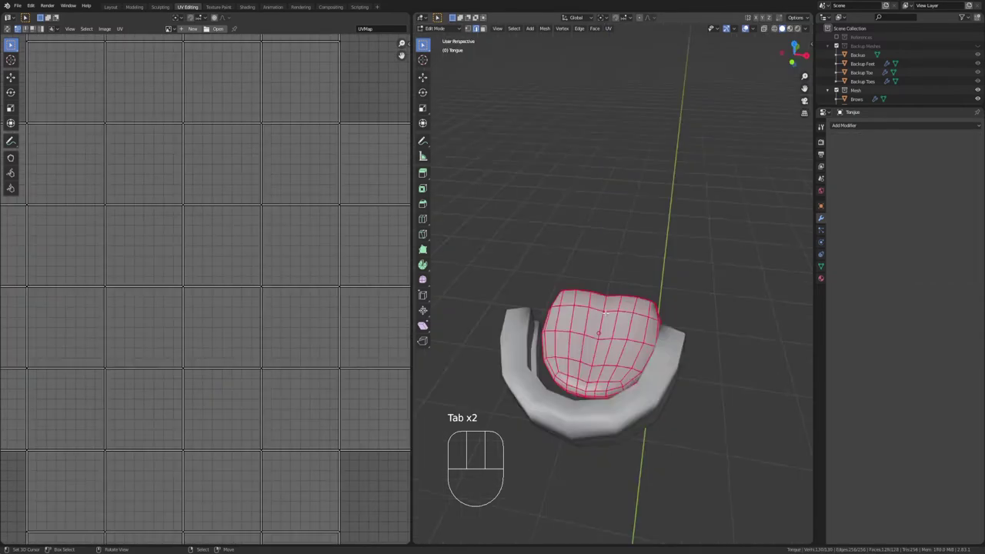
{"action": "middle_click_drag", "start_coordinate": [539, 308], "coordinate": [538, 338]}
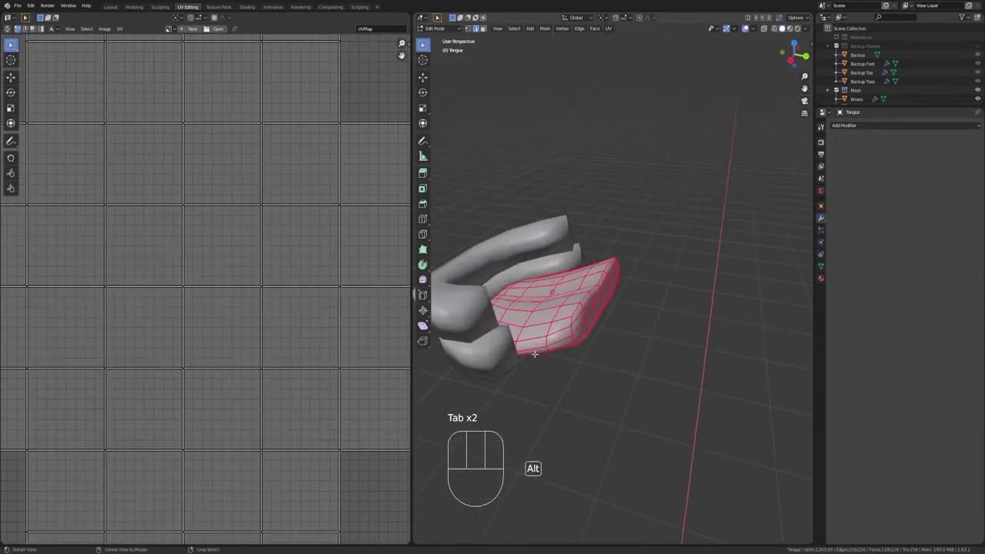
{"action": "right_click", "coordinate": [551, 343], "text": "alt"}
{"action": "key", "text": "ctrl+e"}
{"action": "left_click", "coordinate": [552, 346]}
{"action": "key", "text": "a"}
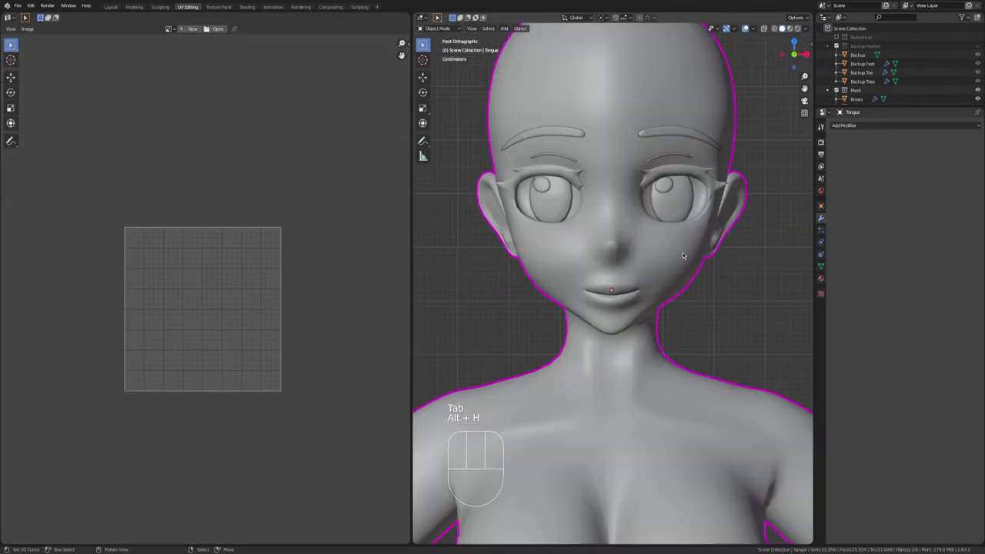
With hidden objects shown again, select the Female Body, eyes, eye highlights, and brows objects together
{"action": "scroll", "coordinate": [618, 219], "scroll_direction": "up", "scroll_amount": 4}
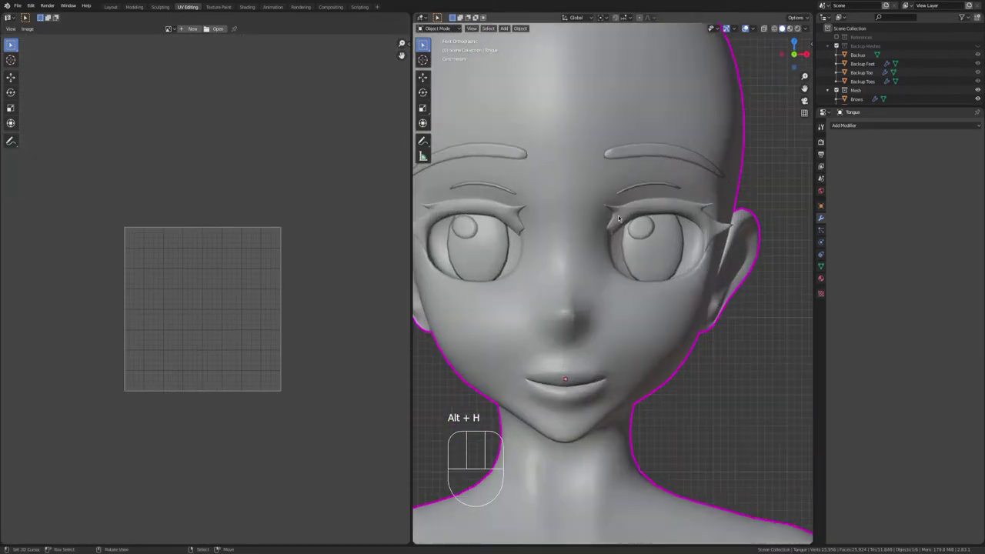
{"action": "middle_click_drag", "start_coordinate": [661, 237], "coordinate": [669, 273], "text": "shift"}
{"action": "scroll", "coordinate": [669, 274], "scroll_direction": "down", "scroll_amount": 1}
{"action": "right_click", "coordinate": [673, 275]}
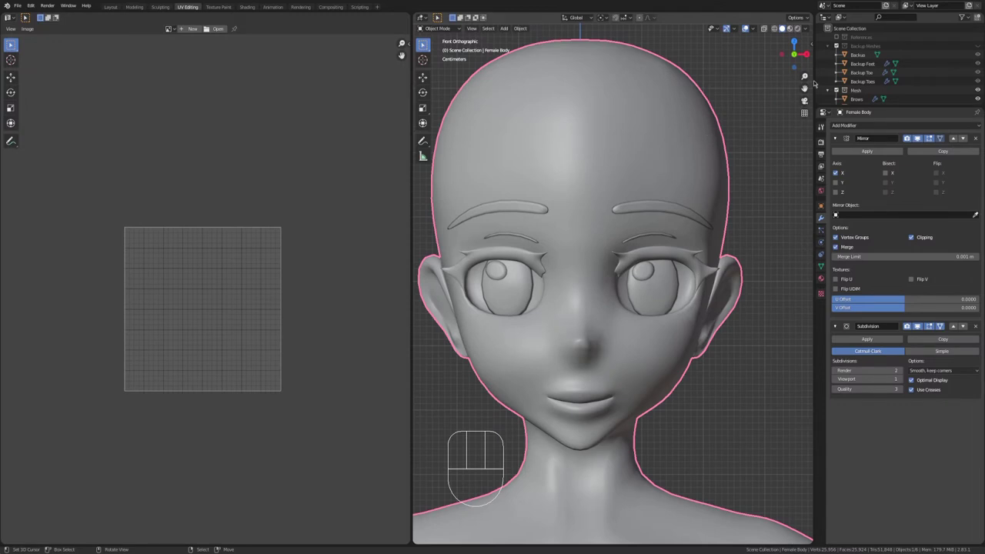
{"action": "left_click", "coordinate": [649, 269]}
{"action": "left_click", "coordinate": [649, 270], "text": "shift"}
{"action": "left_click", "coordinate": [669, 255], "text": "shift"}
{"action": "left_click", "coordinate": [666, 237], "text": "shift"}
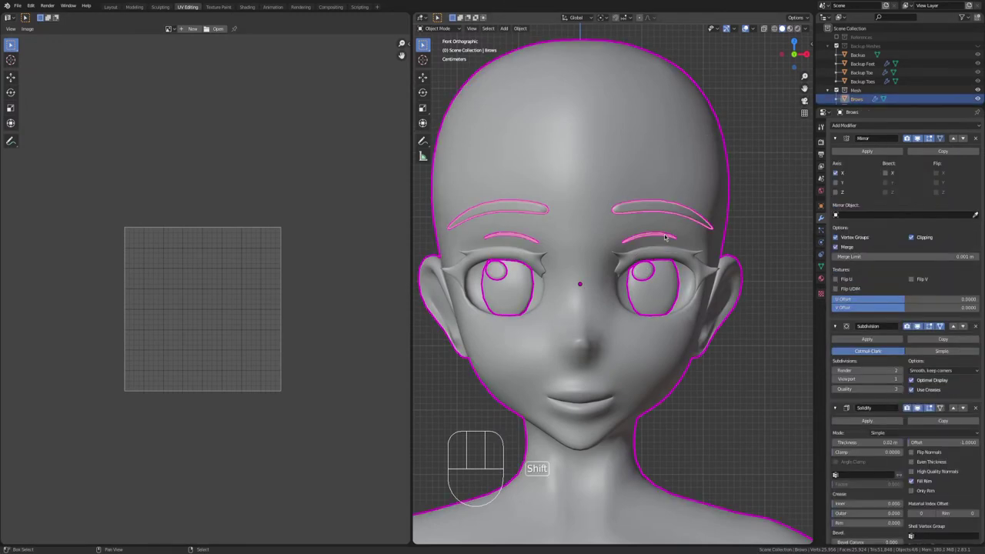
Open all the character's meshes, including eyelashes, teeth and tongue, together in Edit Mode and select all their geometry
{"action": "middle_click_drag", "start_coordinate": [682, 243], "coordinate": [608, 343]}
{"action": "key", "text": "KP_1"}
{"action": "key", "text": "Tab"}
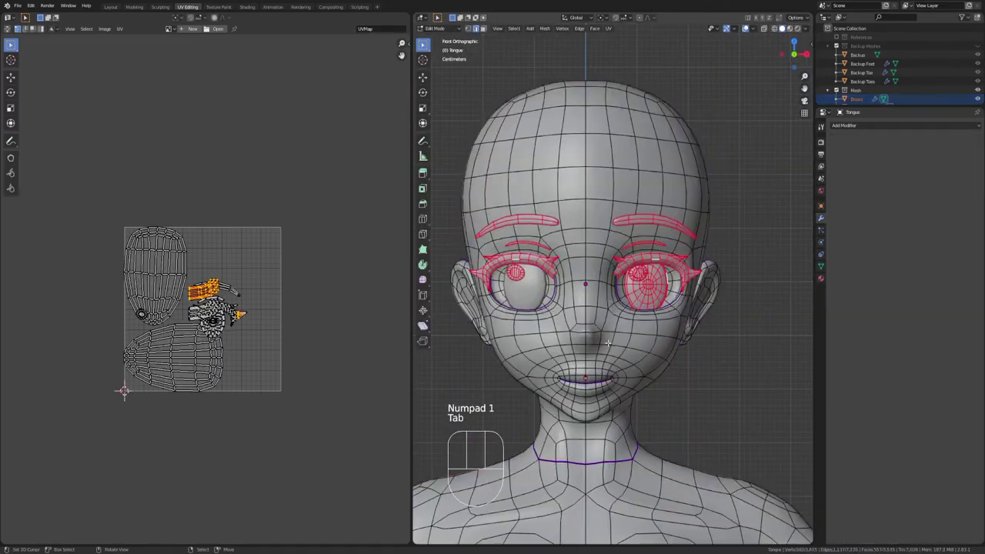
{"action": "key", "text": "a"}
{"action": "scroll", "coordinate": [143, 379], "scroll_direction": "up", "scroll_amount": 4}
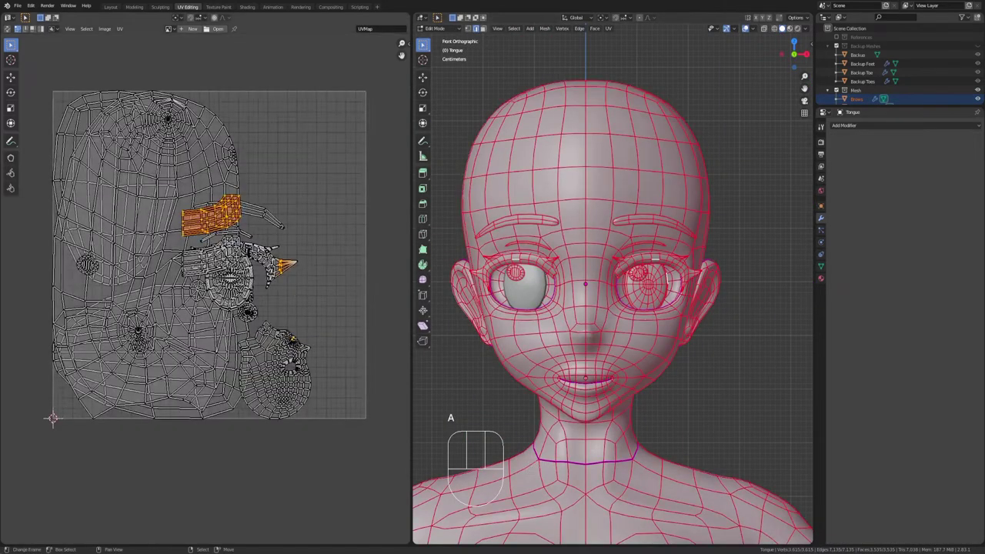
{"action": "scroll", "coordinate": [142, 379], "scroll_direction": "down", "scroll_amount": 4}
{"action": "scroll", "coordinate": [206, 285], "scroll_direction": "up", "scroll_amount": 2}
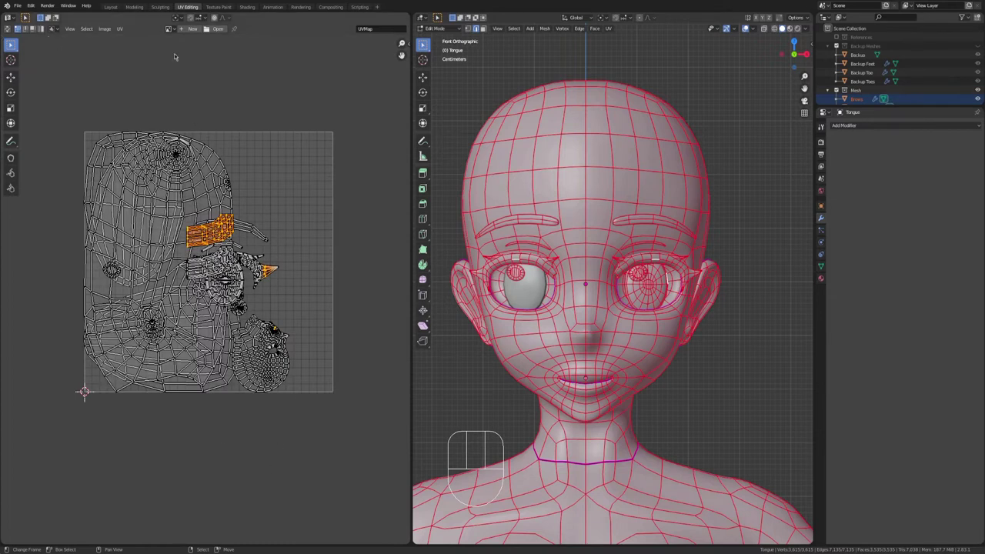
Switch to face selection, clear the selection and select the linked faces of the head, ears, eyes, lashes and brows
{"action": "left_click", "coordinate": [483, 29]}
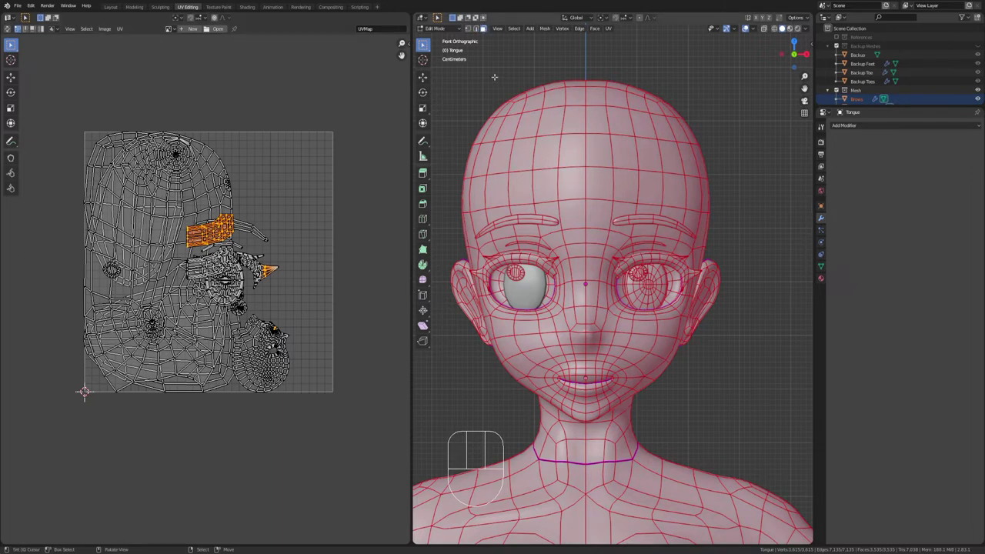
{"action": "left_click", "coordinate": [752, 168]}
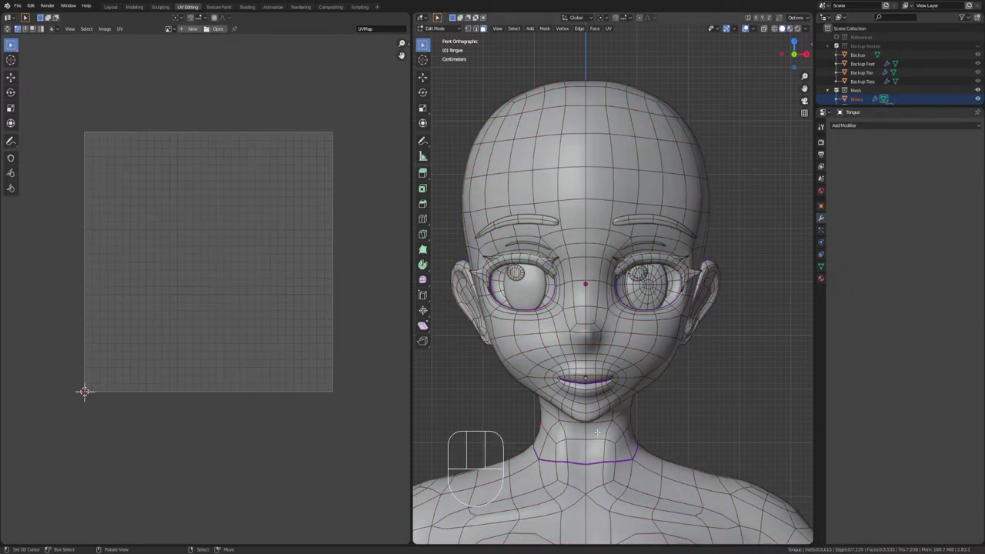
{"action": "key", "text": "l"}
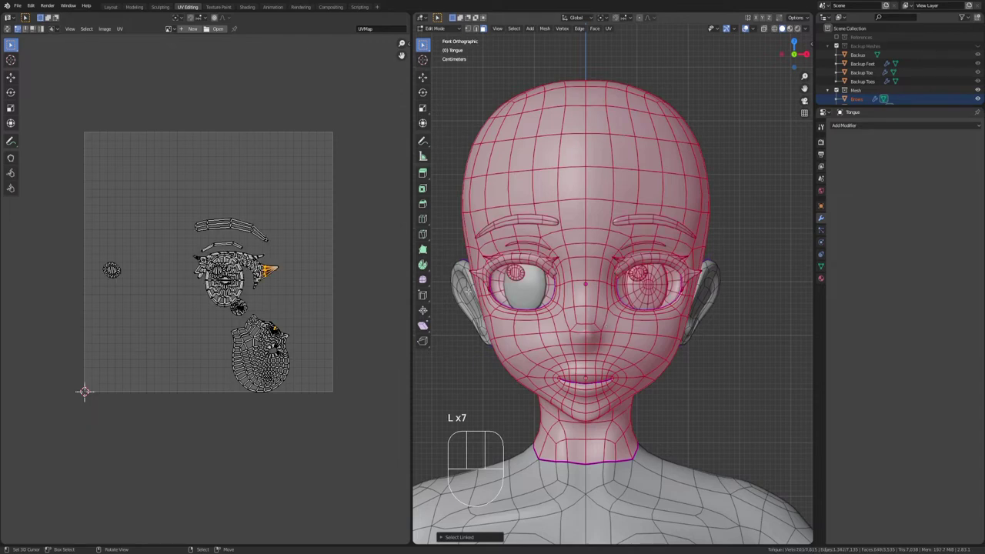
{"action": "key", "text": "l"}
{"action": "middle_click_drag", "start_coordinate": [761, 345], "coordinate": [466, 363]}
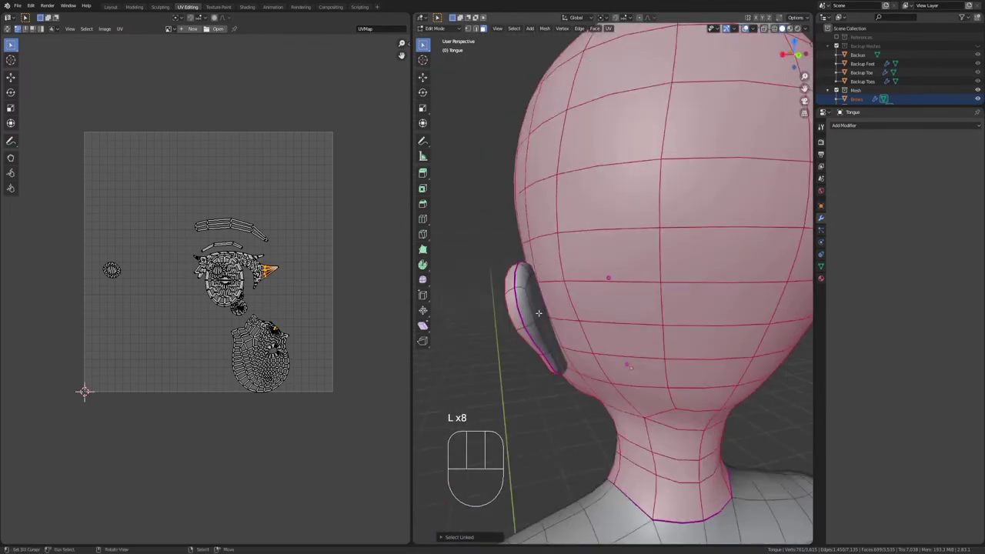
{"action": "key", "text": "l"}
{"action": "middle_click_drag", "start_coordinate": [538, 313], "coordinate": [486, 389]}
Add the linked teeth and tongue faces to the selection and select all the displayed UVs
{"action": "scroll", "coordinate": [653, 387], "scroll_direction": "up", "scroll_amount": 5}
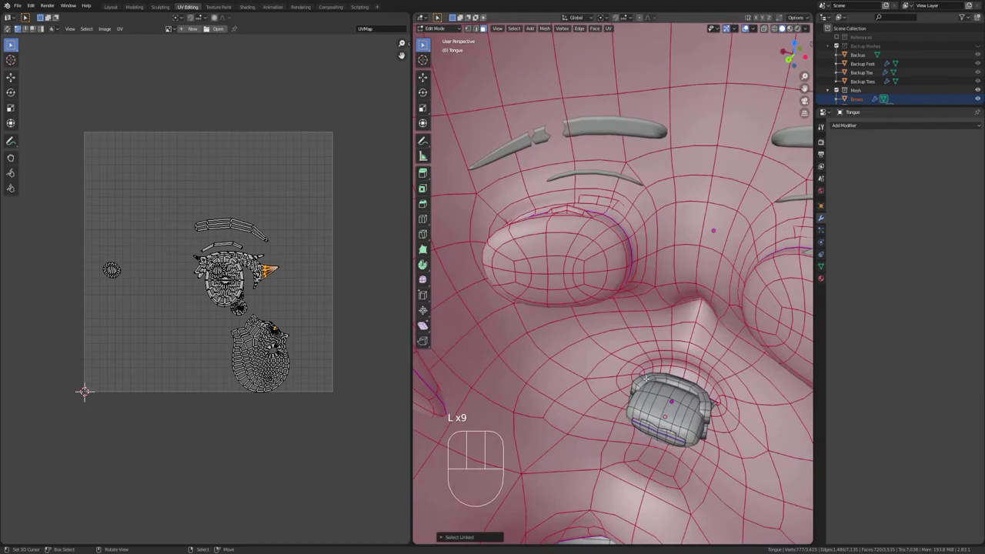
{"action": "key", "text": "l"}
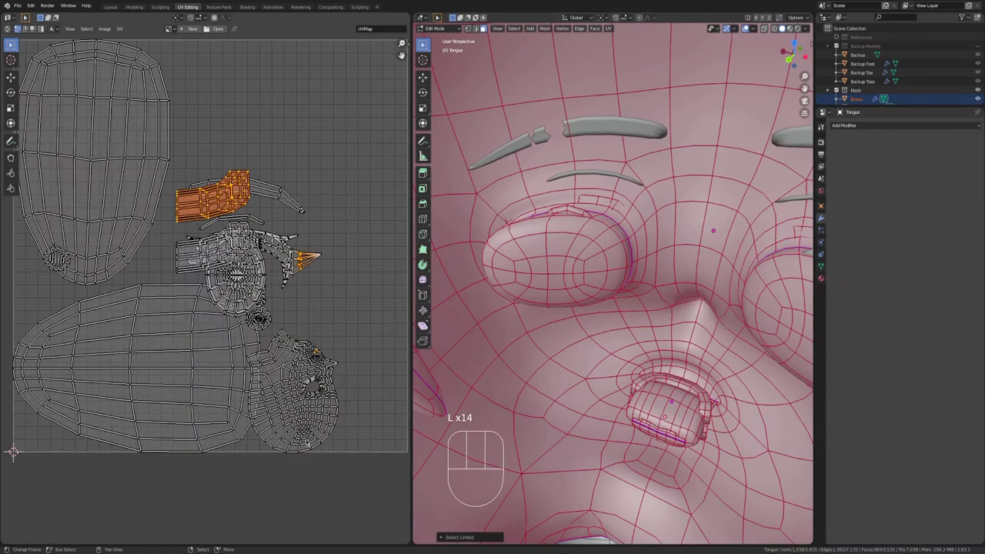
{"action": "scroll", "coordinate": [296, 316], "scroll_direction": "down", "scroll_amount": 3}
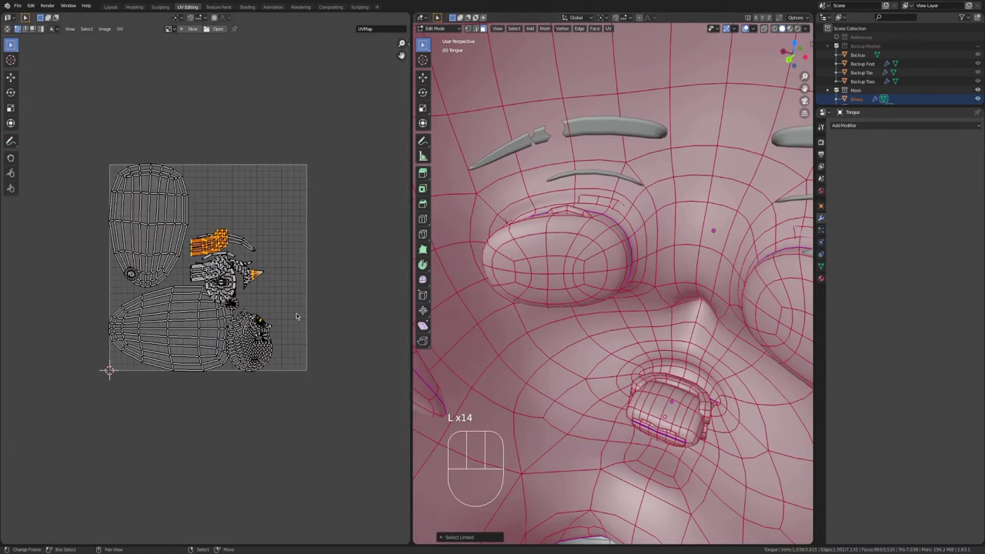
{"action": "key", "text": "KP_1"}
{"action": "scroll", "coordinate": [634, 294], "scroll_direction": "down", "scroll_amount": 3}
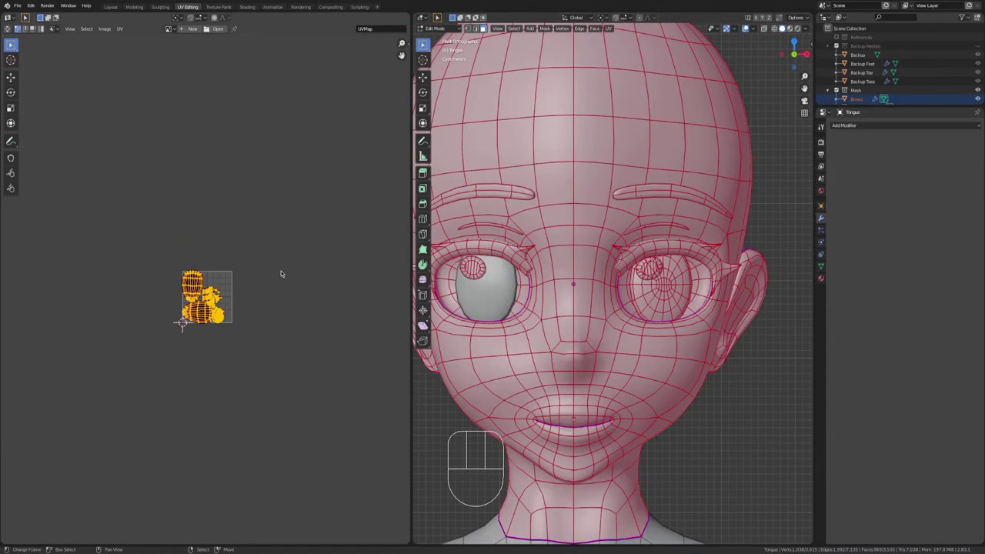
Move all the selected UV islands out of the UV square to the empty area below and left of it
{"action": "scroll", "coordinate": [280, 274], "scroll_direction": "up", "scroll_amount": 3}
{"action": "key", "text": "g"}
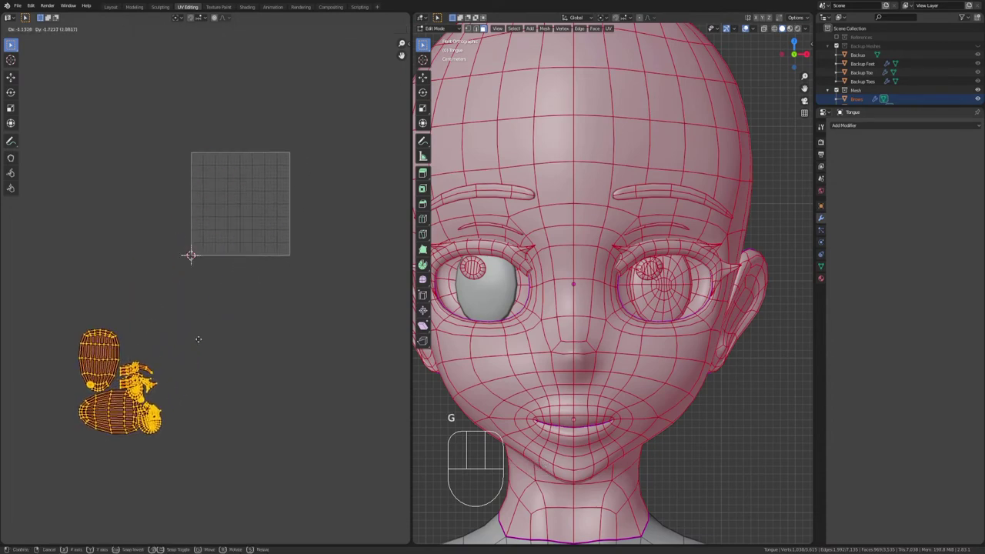
{"action": "left_click", "coordinate": [185, 395]}
{"action": "scroll", "coordinate": [191, 382], "scroll_direction": "up", "scroll_amount": 2}
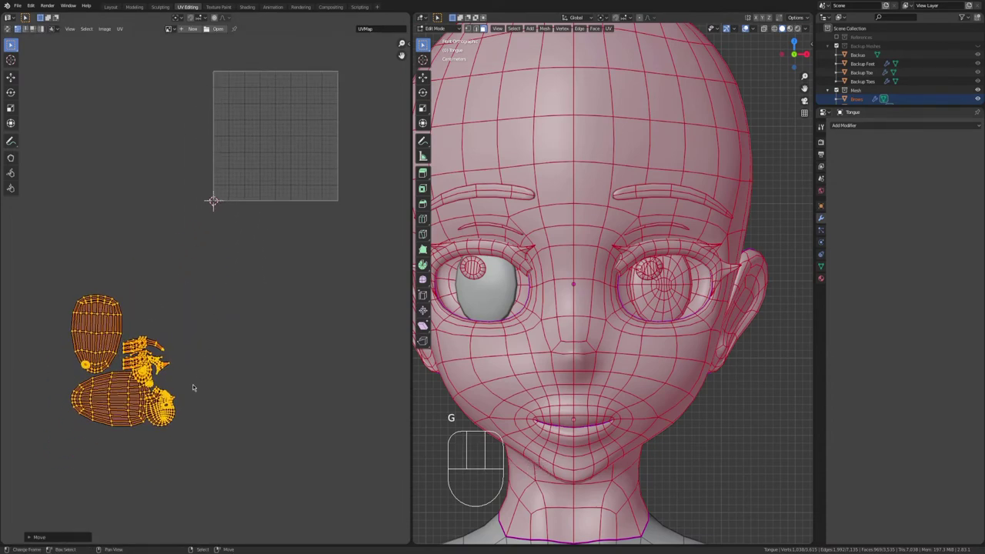
Select only the linked head island, rotate it upright with the face pointing left, and move it into the UV square
{"action": "key", "text": "alt+a"}
{"action": "key", "text": "l"}
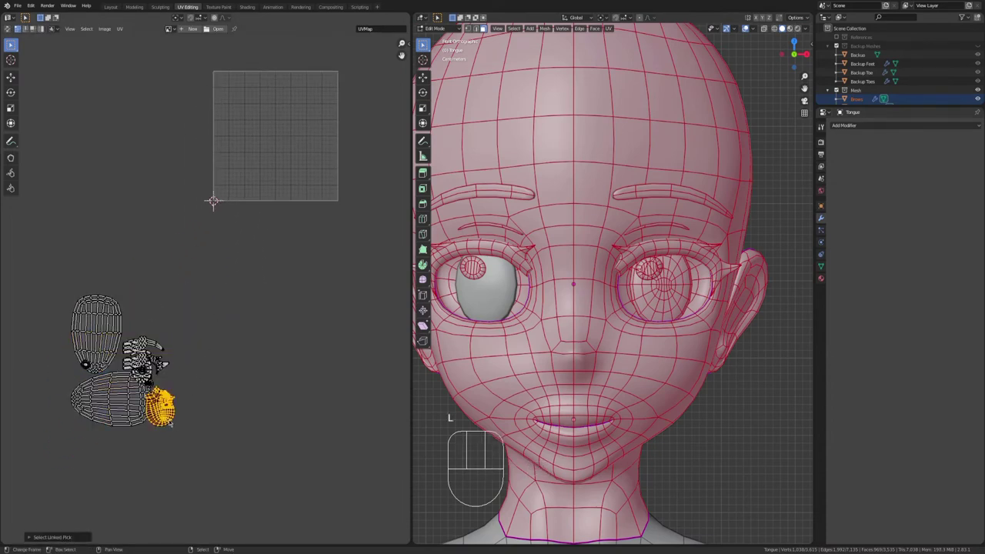
{"action": "key", "text": "r"}
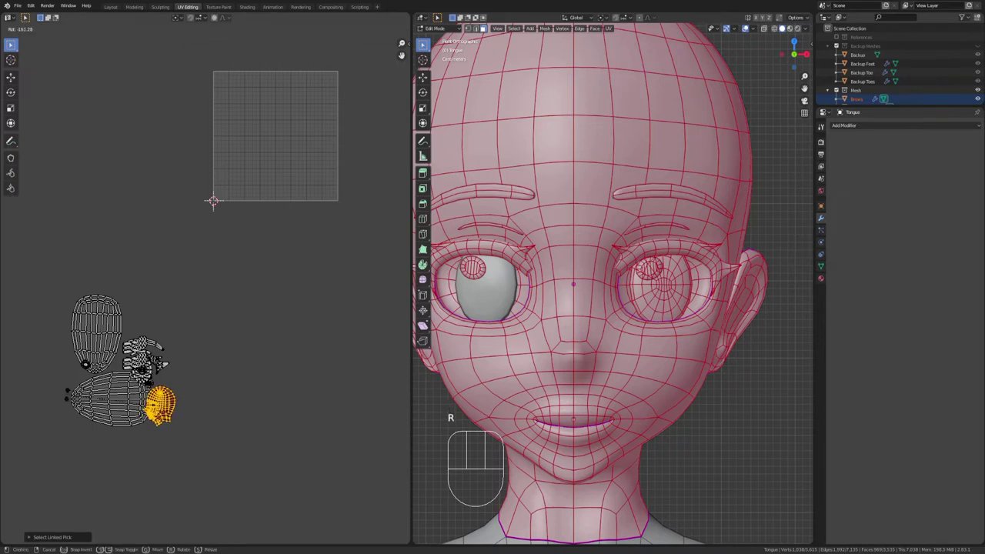
{"action": "left_click", "coordinate": [185, 357]}
{"action": "middle_click_drag", "start_coordinate": [189, 362], "coordinate": [152, 434]}
{"action": "key", "text": "h"}
{"action": "key", "text": "ctrl+z"}
{"action": "key", "text": "g"}
{"action": "left_click", "coordinate": [240, 187]}
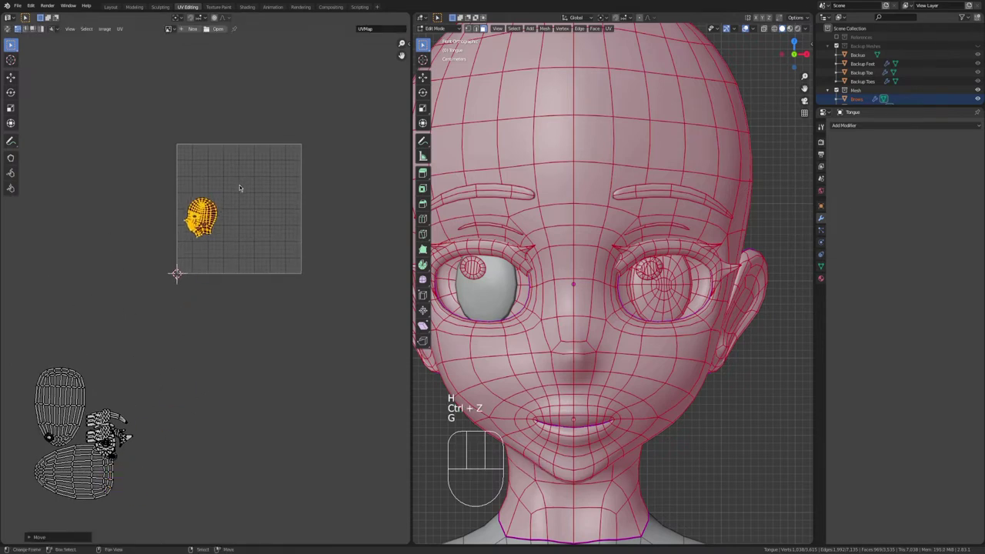
Enlarge the head island until it fills most of the UV square's height and reposition it
{"action": "scroll", "coordinate": [239, 187], "scroll_direction": "up", "scroll_amount": 2}
{"action": "middle_click_drag", "start_coordinate": [237, 185], "coordinate": [231, 241], "text": "shift"}
{"action": "scroll", "coordinate": [231, 241], "scroll_direction": "up", "scroll_amount": 1}
{"action": "key", "text": "s"}
{"action": "key", "text": "g"}
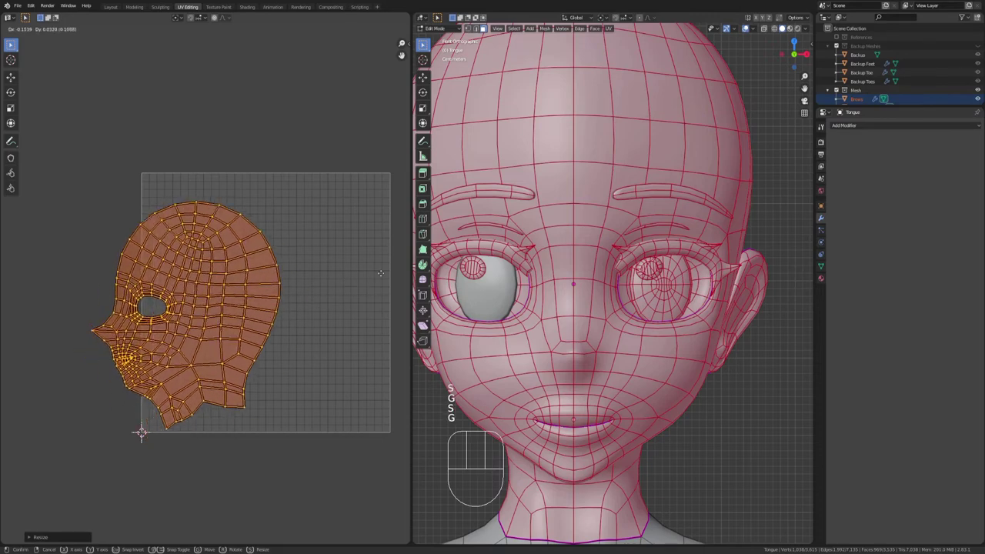
{"action": "left_click", "coordinate": [404, 281]}
Scale the head island down slightly and place it fully inside the UV square, with the nose close to the left edge
{"action": "key", "text": "s"}
{"action": "left_click", "coordinate": [390, 285]}
{"action": "key", "text": "g"}
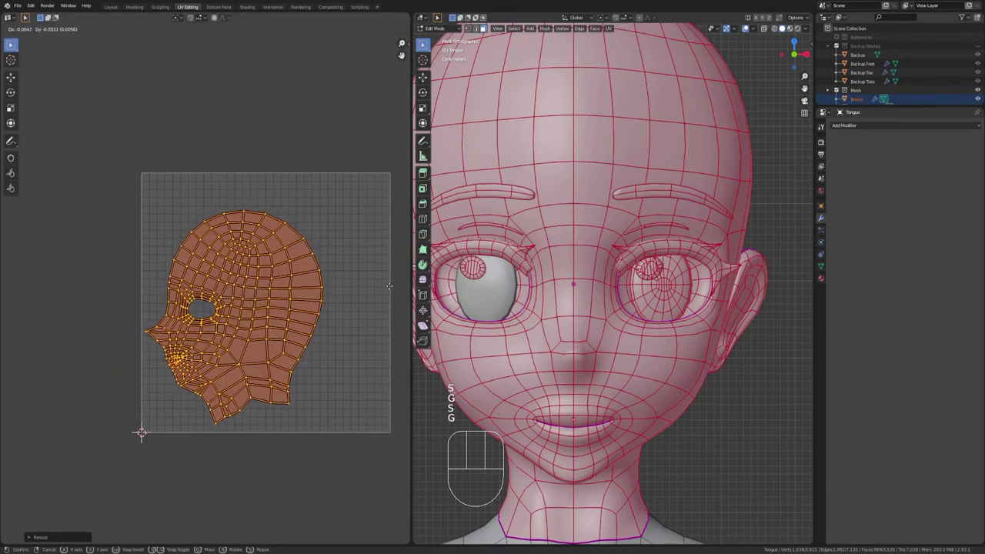
{"action": "scroll", "coordinate": [389, 286], "scroll_direction": "up", "scroll_amount": 2}
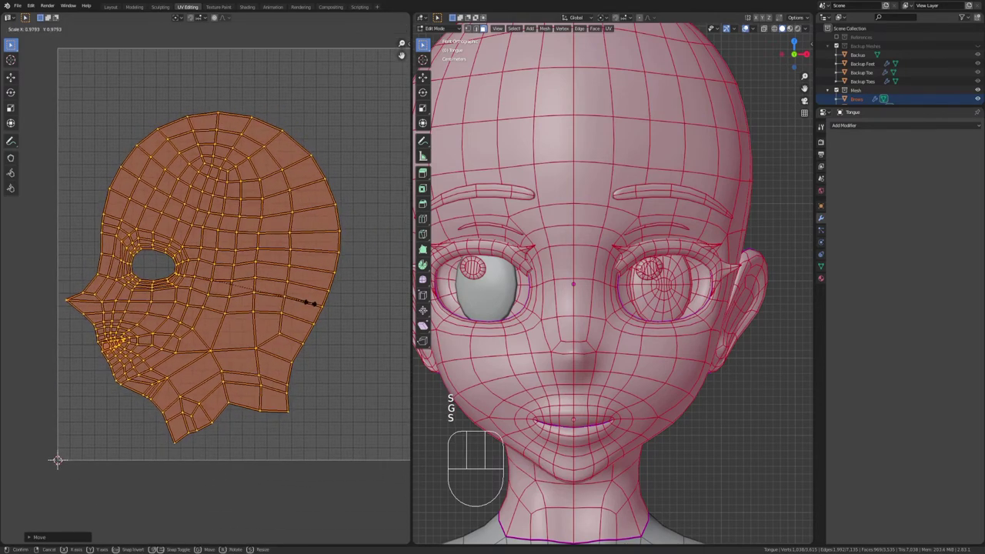
{"action": "left_click", "coordinate": [307, 303]}
{"action": "key", "text": "g"}
{"action": "left_click", "coordinate": [304, 308]}
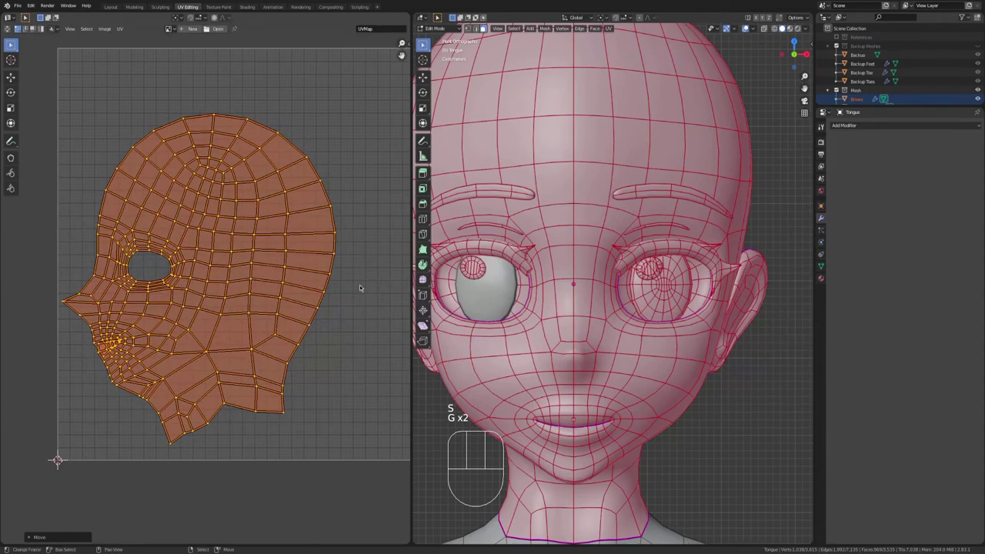
{"action": "scroll", "coordinate": [324, 221], "scroll_direction": "down", "scroll_amount": 2}
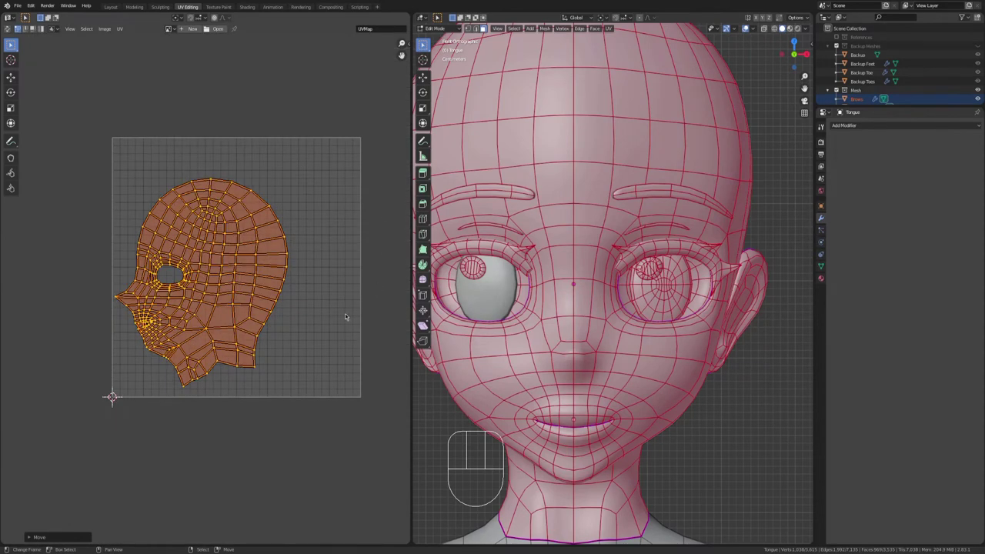
{"action": "scroll", "coordinate": [430, 374], "scroll_direction": "down", "scroll_amount": 1}
Switch to the UV Grab sculpt brush, enlarge its radius to 201 px and stroke over the overlapping lip faces
{"action": "scroll", "coordinate": [133, 326], "scroll_direction": "up", "scroll_amount": 10}
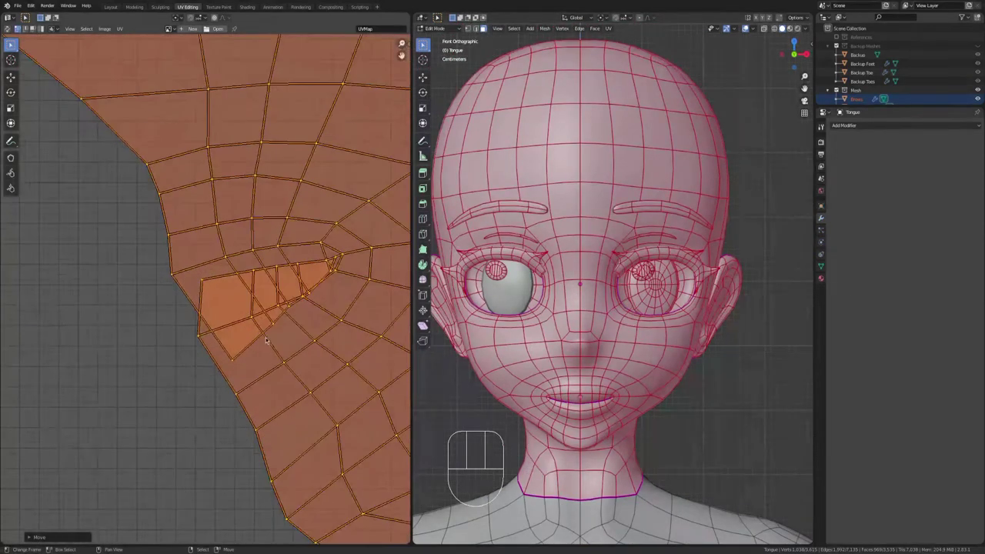
{"action": "left_click", "coordinate": [12, 174]}
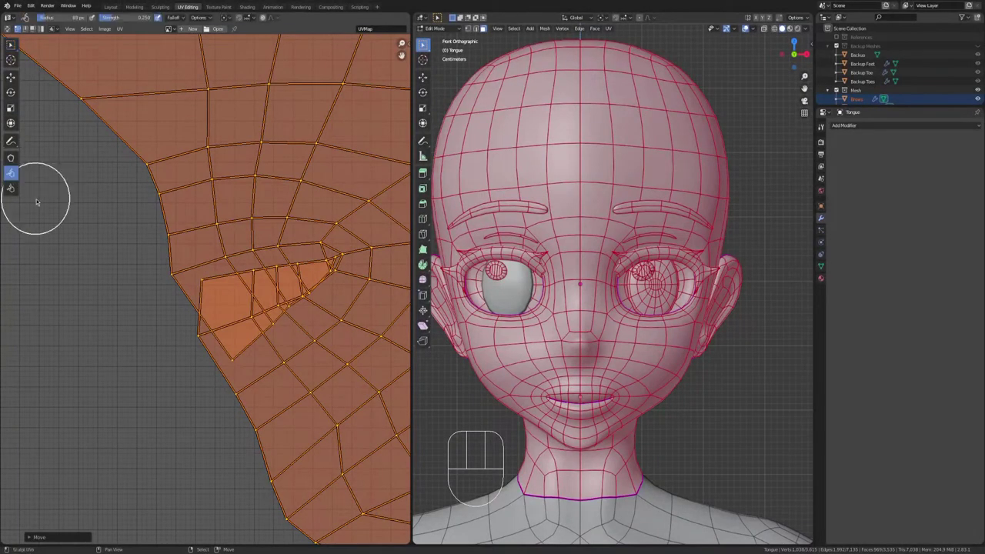
{"action": "key", "text": "bracketright"}
{"action": "key", "text": "bracketright"}
{"action": "key", "text": "bracketright"}
{"action": "key", "text": "bracketright"}
{"action": "key", "text": "bracketright"}
{"action": "key", "text": "bracketright"}
{"action": "key", "text": "bracketright"}
{"action": "key", "text": "bracketright"}
{"action": "key", "text": "bracketright"}
{"action": "key", "text": "bracketright"}
{"action": "key", "text": "bracketright"}
{"action": "key", "text": "bracketright"}
{"action": "key", "text": "bracketright"}
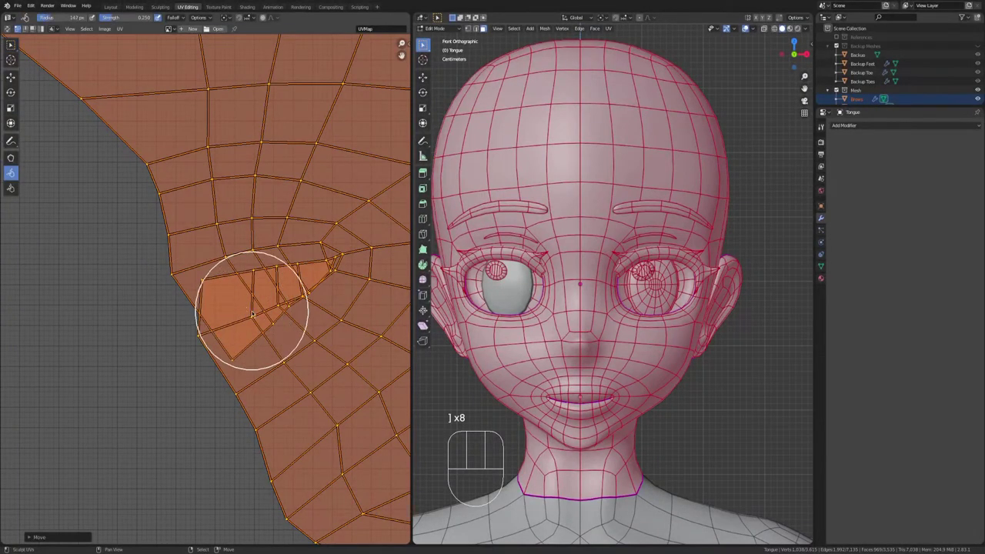
{"action": "left_click_drag", "start_coordinate": [269, 302], "coordinate": [262, 304]}
{"action": "scroll", "coordinate": [153, 230], "scroll_direction": "down", "scroll_amount": 5}
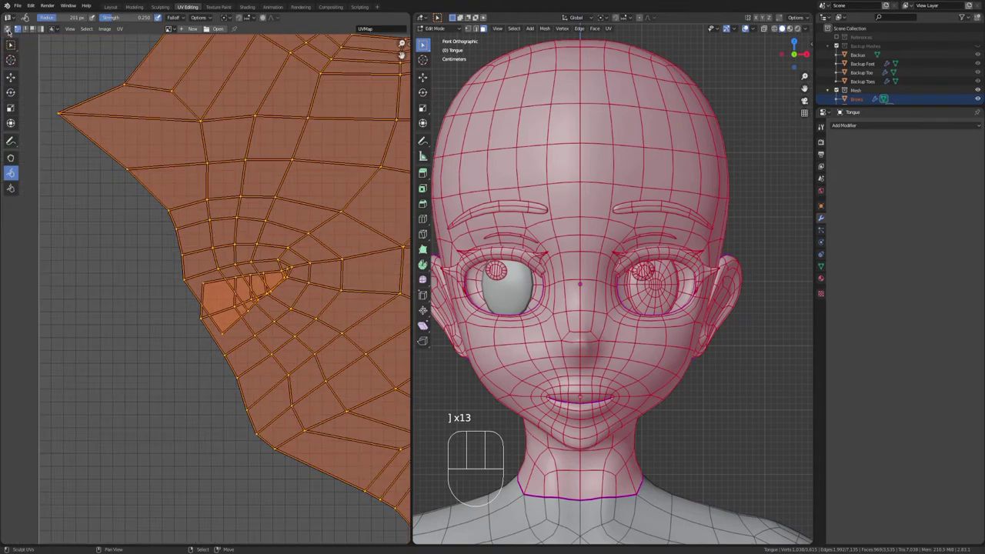
Try a large Grab stroke across the mouth of the head island, undo it and re-enter Edit Mode
{"action": "left_click", "coordinate": [10, 44]}
{"action": "left_click", "coordinate": [10, 46]}
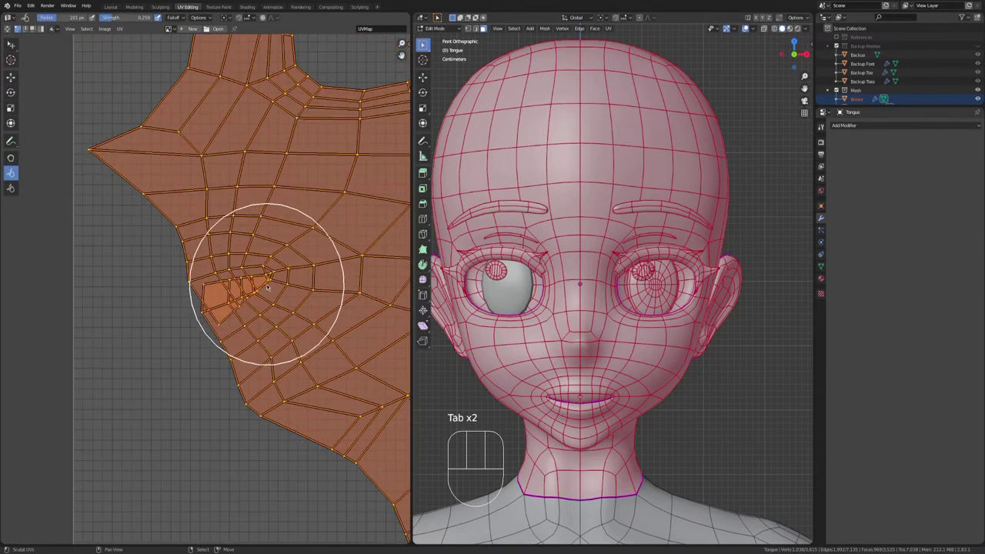
{"action": "middle_click_drag", "start_coordinate": [267, 277], "coordinate": [239, 301]}
{"action": "left_click", "coordinate": [240, 301]}
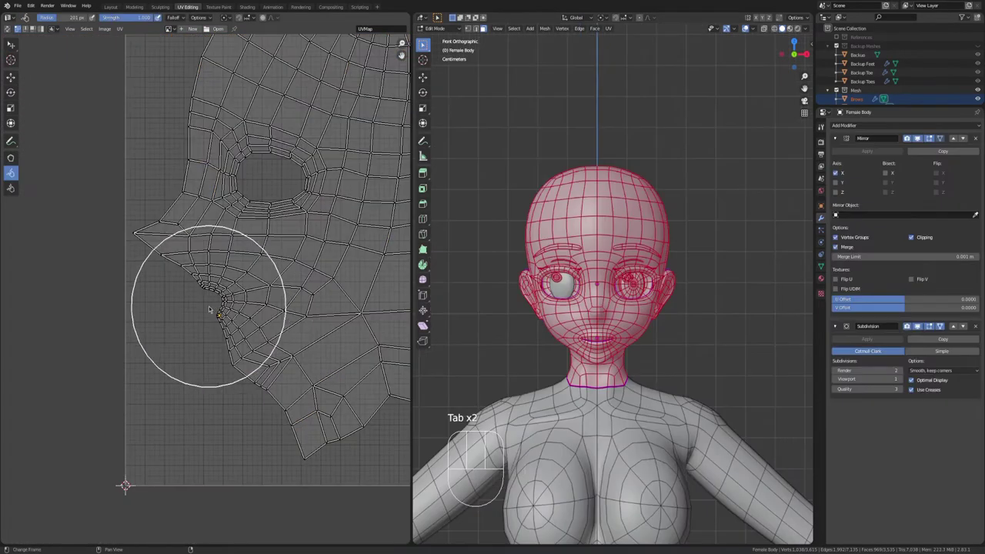
{"action": "key", "text": "ctrl+z"}
{"action": "scroll", "coordinate": [230, 330], "scroll_direction": "up", "scroll_amount": 3}
{"action": "key", "text": "Tab"}
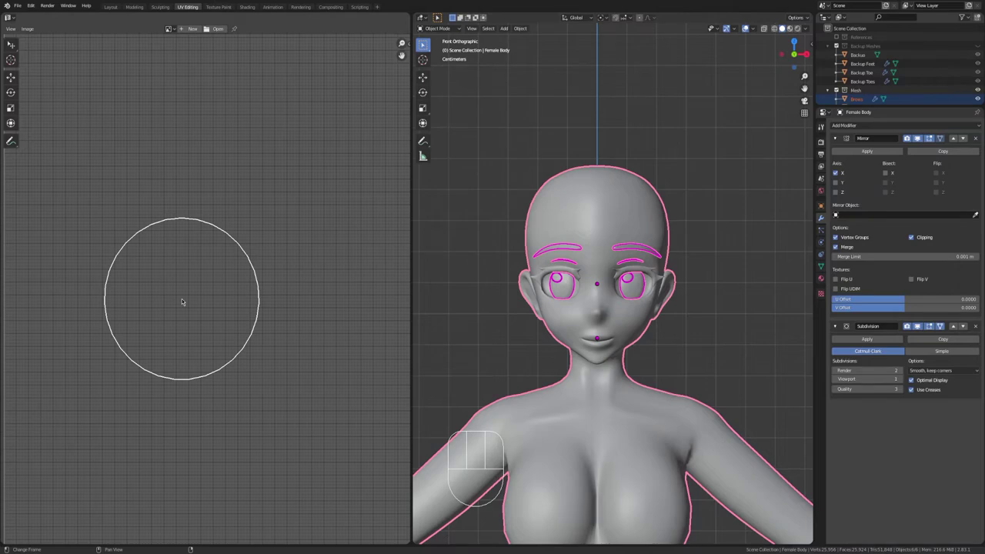
{"action": "key", "text": "Tab"}
With the Grab brush at strength 1.000, pull the overlapping upper and lower lip UVs apart to open the mouth
{"action": "scroll", "coordinate": [197, 311], "scroll_direction": "down", "scroll_amount": 2}
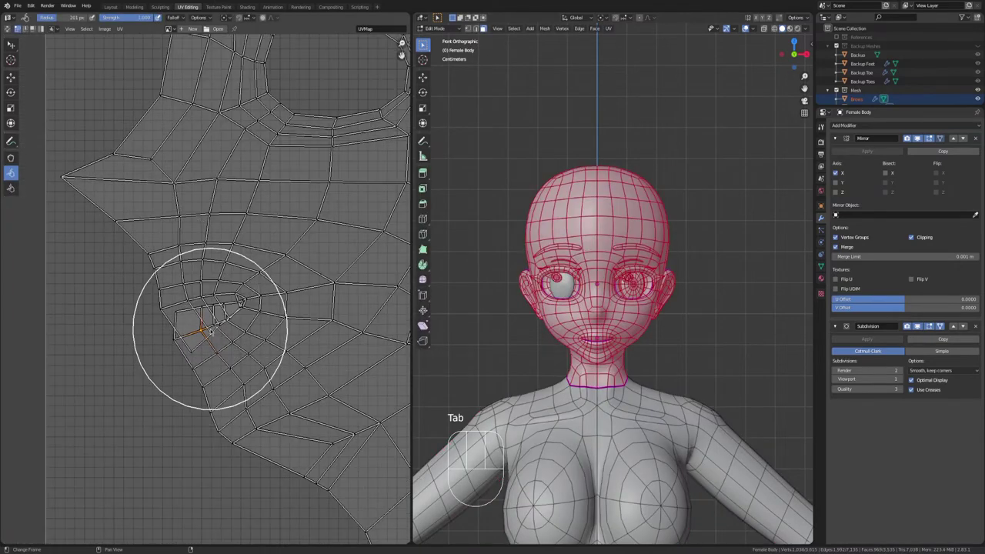
{"action": "scroll", "coordinate": [219, 367], "scroll_direction": "up", "scroll_amount": 2}
{"action": "left_click_drag", "start_coordinate": [251, 324], "coordinate": [179, 360]}
{"action": "mouse_move", "coordinate": [126, 327]}
{"action": "left_mouse_down"}
{"action": "mouse_move", "coordinate": [125, 351]}
{"action": "mouse_move", "coordinate": [217, 346]}
{"action": "left_mouse_up"}
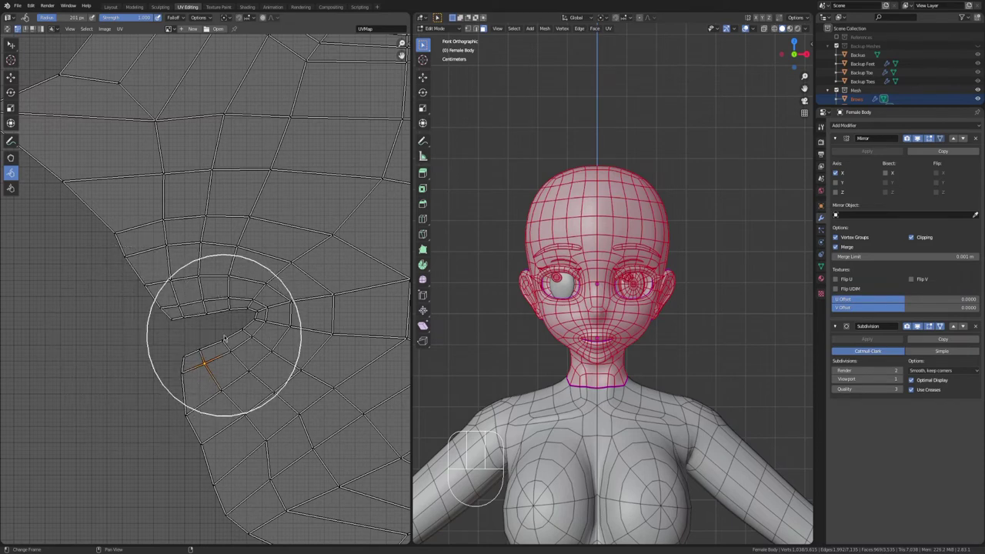
Reshape the jaw edge between the chin and neck of the head island with the Grab brush, undoing the last stroke
{"action": "scroll", "coordinate": [203, 302], "scroll_direction": "down", "scroll_amount": 4}
{"action": "middle_click_drag", "start_coordinate": [305, 388], "coordinate": [133, 337]}
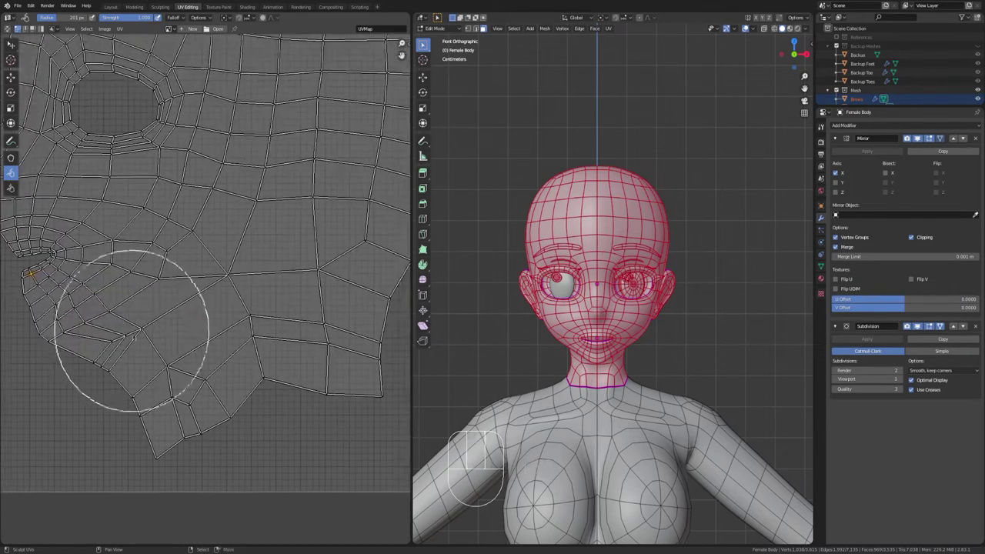
{"action": "mouse_move", "coordinate": [132, 354]}
{"action": "left_mouse_down"}
{"action": "mouse_move", "coordinate": [333, 326]}
{"action": "mouse_move", "coordinate": [349, 270]}
{"action": "left_mouse_up"}
{"action": "key", "text": "ctrl+z"}
{"action": "scroll", "coordinate": [222, 248], "scroll_direction": "down", "scroll_amount": 2}
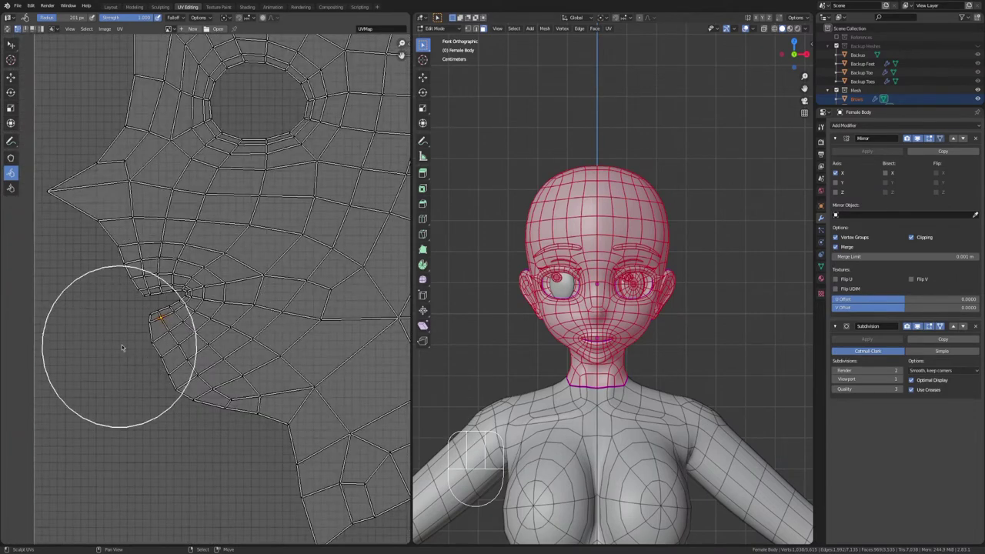
{"action": "scroll", "coordinate": [174, 271], "scroll_direction": "down", "scroll_amount": 8}
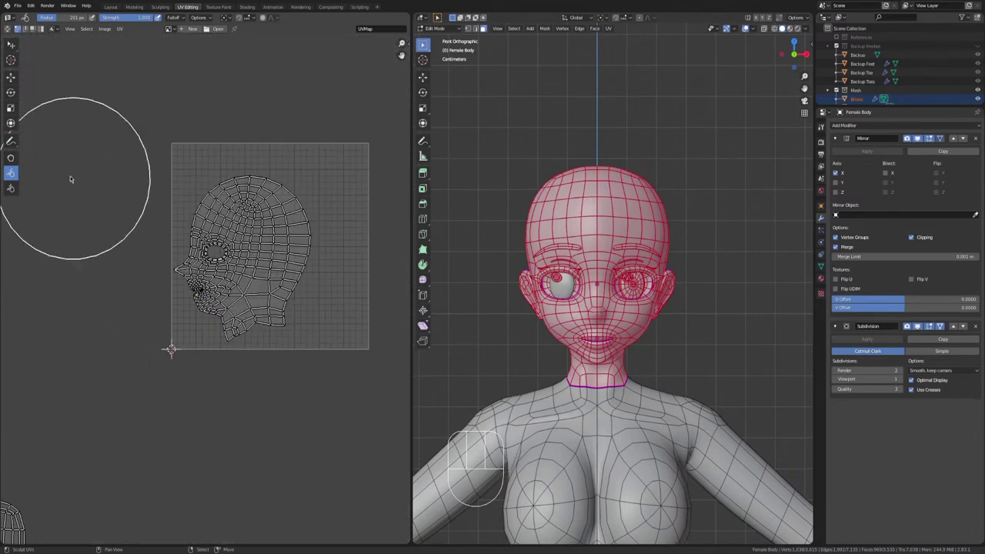
Return to the select tool, select the two large oval tongue islands and scale them down
{"action": "left_click", "coordinate": [11, 44]}
{"action": "middle_click_drag", "start_coordinate": [106, 371], "coordinate": [203, 211], "text": "shift"}
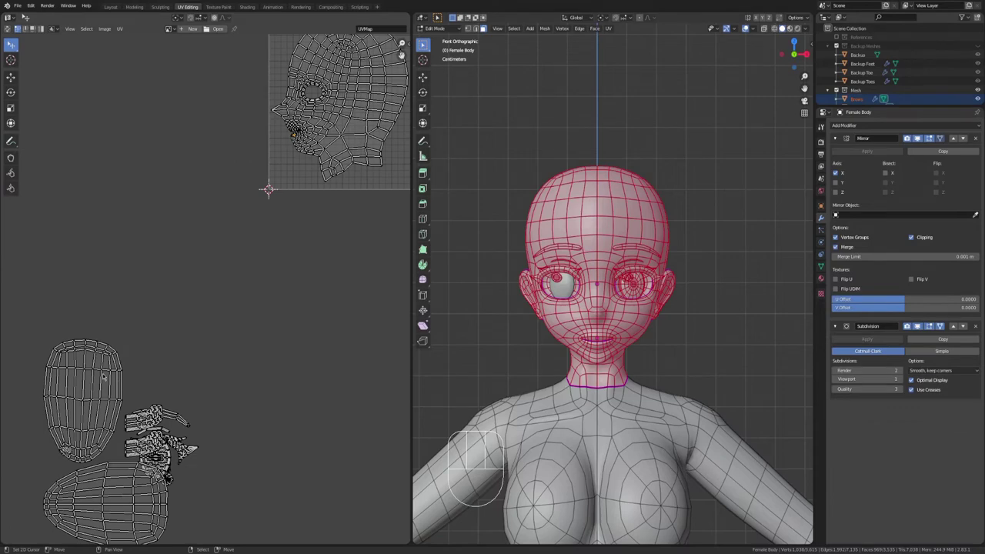
{"action": "key", "text": "l"}
{"action": "key", "text": "l"}
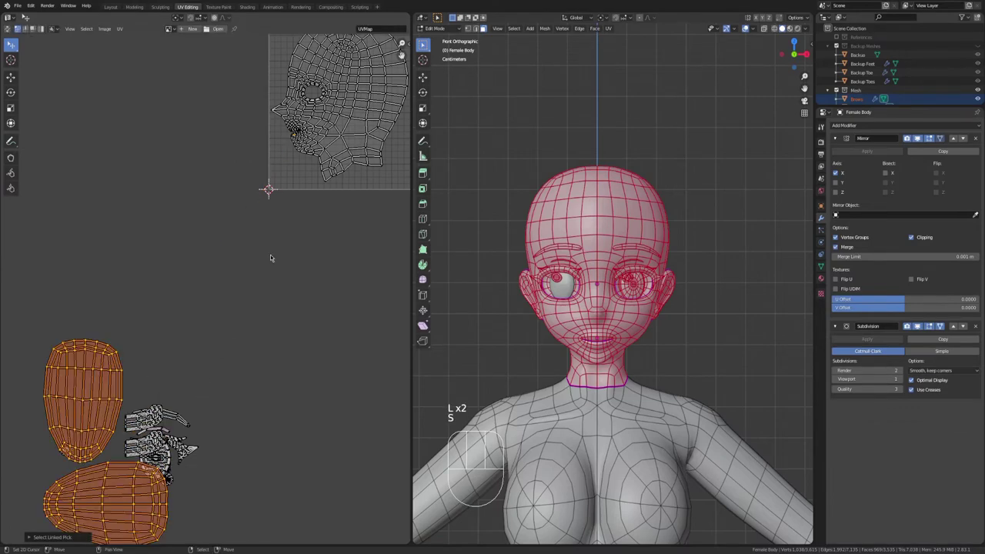
{"action": "key", "text": "c"}
{"action": "middle_click_drag", "start_coordinate": [226, 274], "coordinate": [253, 193]}
{"action": "scroll", "coordinate": [251, 194], "scroll_direction": "down", "scroll_amount": 1}
{"action": "scroll", "coordinate": [227, 311], "scroll_direction": "up", "scroll_amount": 2}
{"action": "key", "text": "s"}
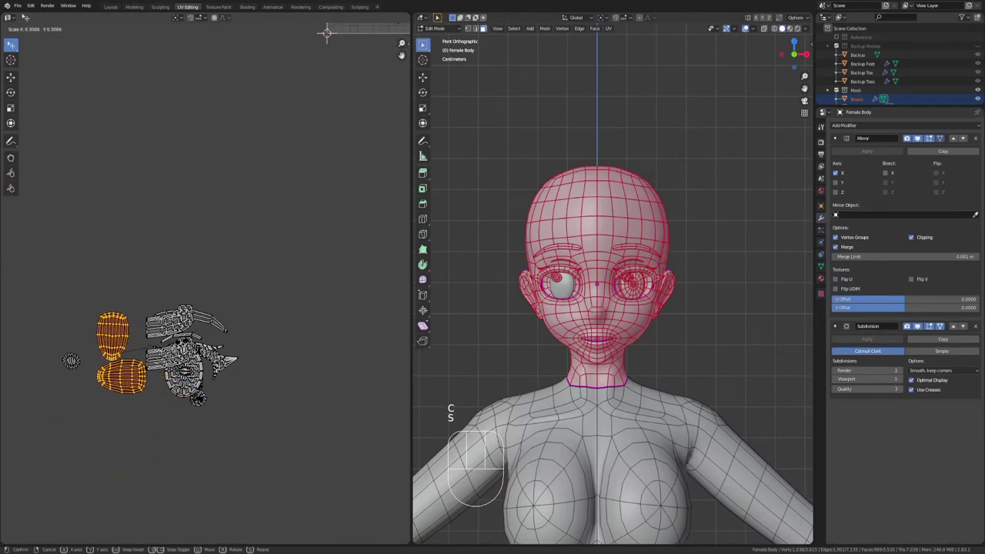
{"action": "left_click", "coordinate": [183, 339]}
Move the two tongue islands into the UV square below the chin and shrink them further to fit there
{"action": "key", "text": "g"}
{"action": "left_click", "coordinate": [364, 151]}
{"action": "middle_click_drag", "start_coordinate": [362, 143], "coordinate": [158, 385]}
{"action": "key", "text": "g"}
{"action": "left_click", "coordinate": [344, 206]}
{"action": "scroll", "coordinate": [330, 231], "scroll_direction": "up", "scroll_amount": 2}
{"action": "key", "text": "s"}
{"action": "left_click", "coordinate": [338, 262]}
{"action": "key", "text": "g"}
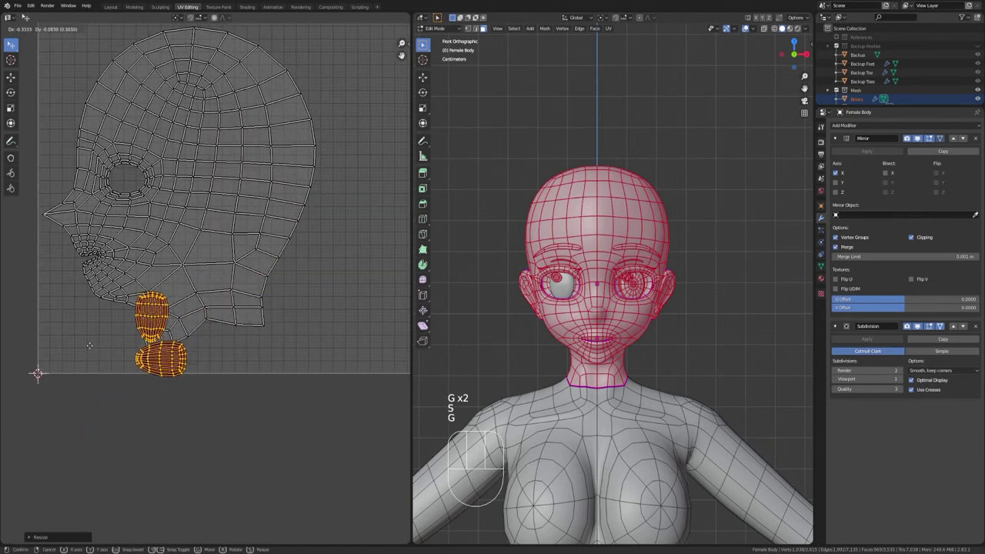
{"action": "left_click", "coordinate": [131, 338]}
{"action": "scroll", "coordinate": [286, 360], "scroll_direction": "up", "scroll_amount": 4}
{"action": "key", "text": "g"}
{"action": "left_click", "coordinate": [261, 364]}
Rotate the sideways tongue island upright and place it right beside the other tongue island
{"action": "middle_click_drag", "start_coordinate": [262, 364], "coordinate": [260, 245]}
{"action": "key", "text": "l"}
{"action": "key", "text": "r"}
{"action": "left_click", "coordinate": [243, 340]}
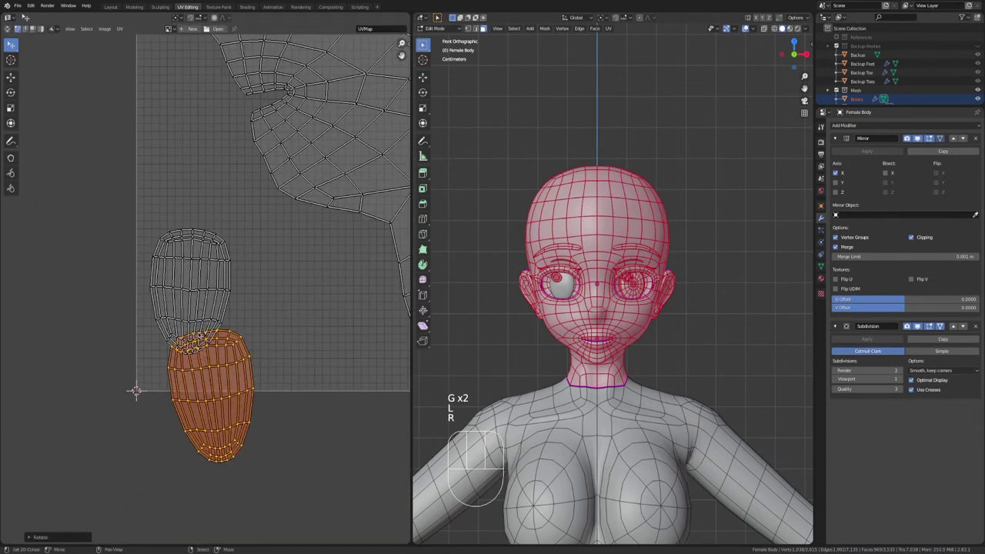
{"action": "key", "text": "g"}
{"action": "left_click", "coordinate": [308, 241]}
{"action": "key", "text": "r"}
{"action": "left_click", "coordinate": [347, 260]}
{"action": "key", "text": "g"}
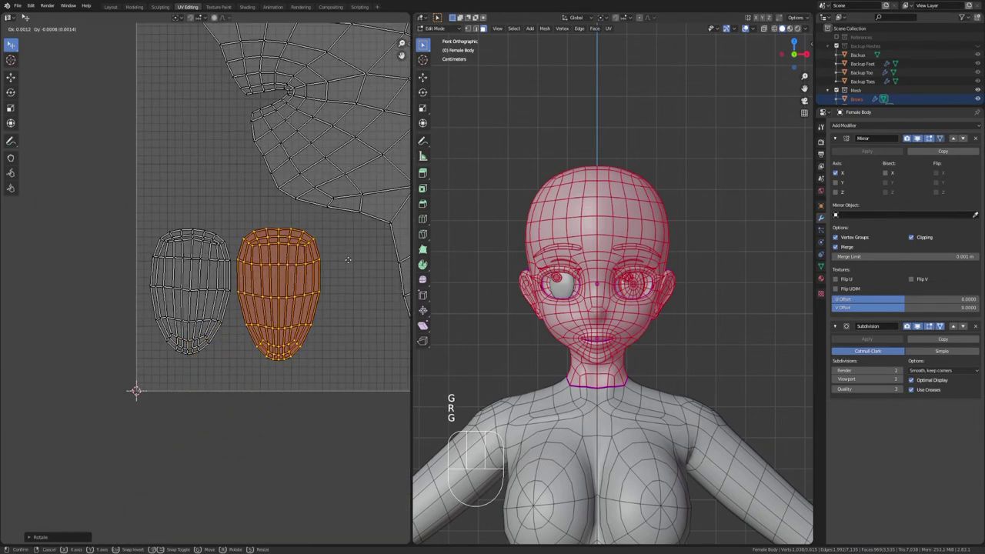
{"action": "left_click", "coordinate": [347, 261]}
{"action": "key", "text": "g"}
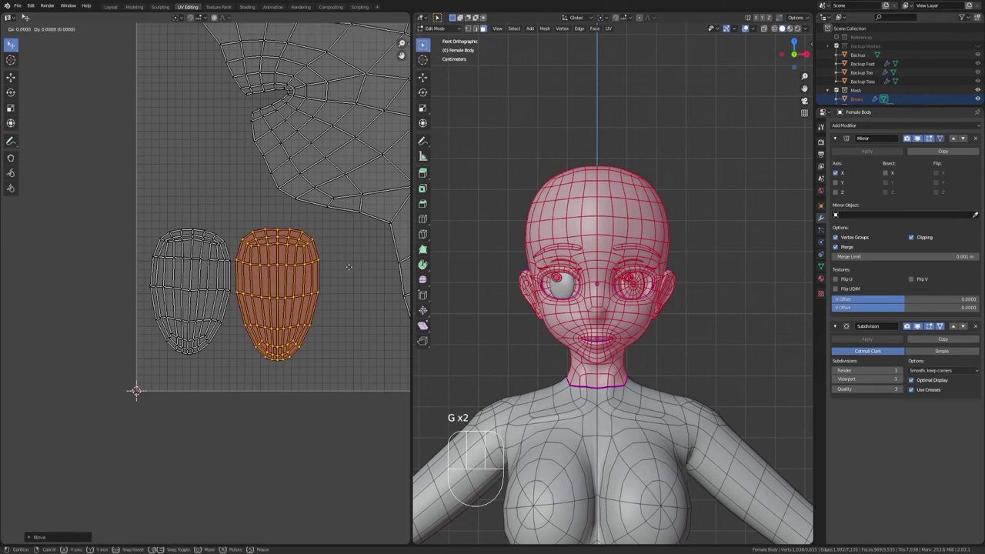
{"action": "left_click", "coordinate": [347, 269]}
Select both tongue islands and move them together into the lower-left corner of the UV square
{"action": "key", "text": "l"}
{"action": "scroll", "coordinate": [207, 286], "scroll_direction": "up", "scroll_amount": 1}
{"action": "key", "text": "g"}
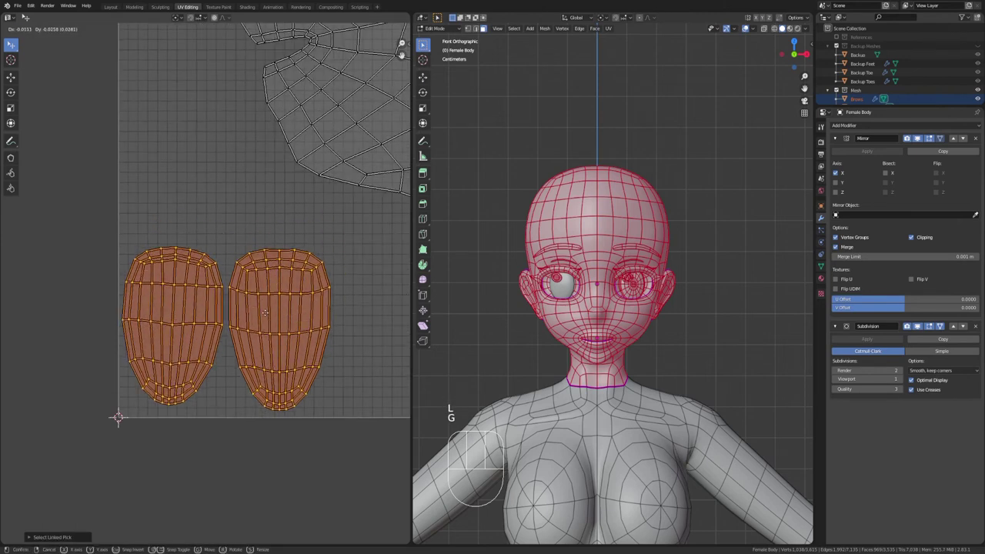
{"action": "left_click", "coordinate": [269, 317]}
{"action": "left_click", "coordinate": [181, 324]}
{"action": "key", "text": "l"}
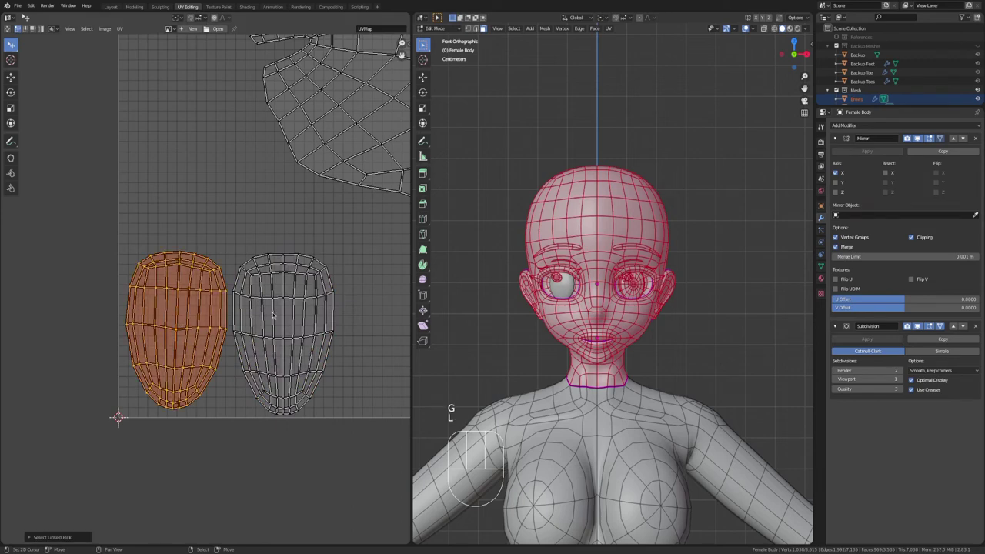
{"action": "key", "text": "s"}
{"action": "left_click", "coordinate": [275, 312]}
{"action": "key", "text": "l"}
{"action": "key", "text": "g"}
{"action": "left_click", "coordinate": [116, 298]}
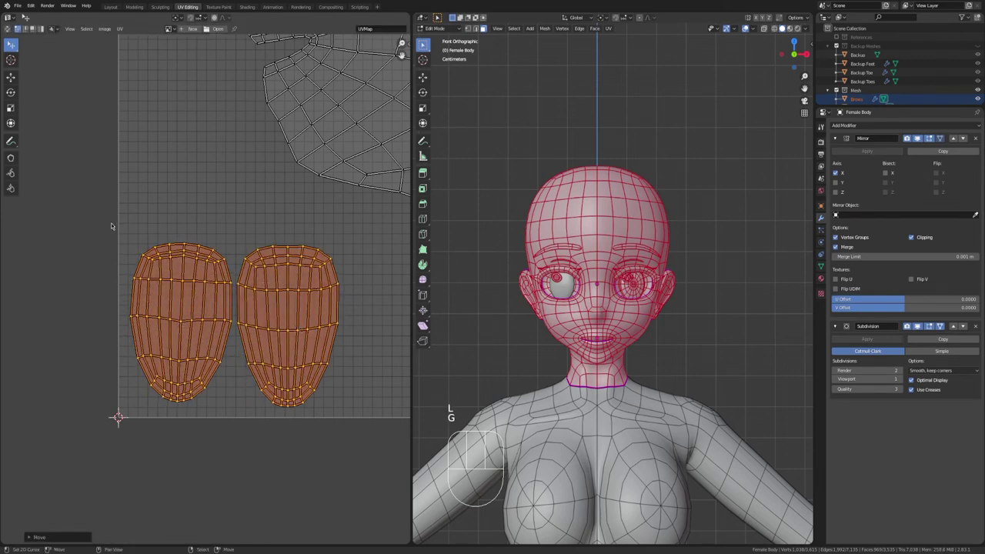
{"action": "scroll", "coordinate": [105, 267], "scroll_direction": "down", "scroll_amount": 5}
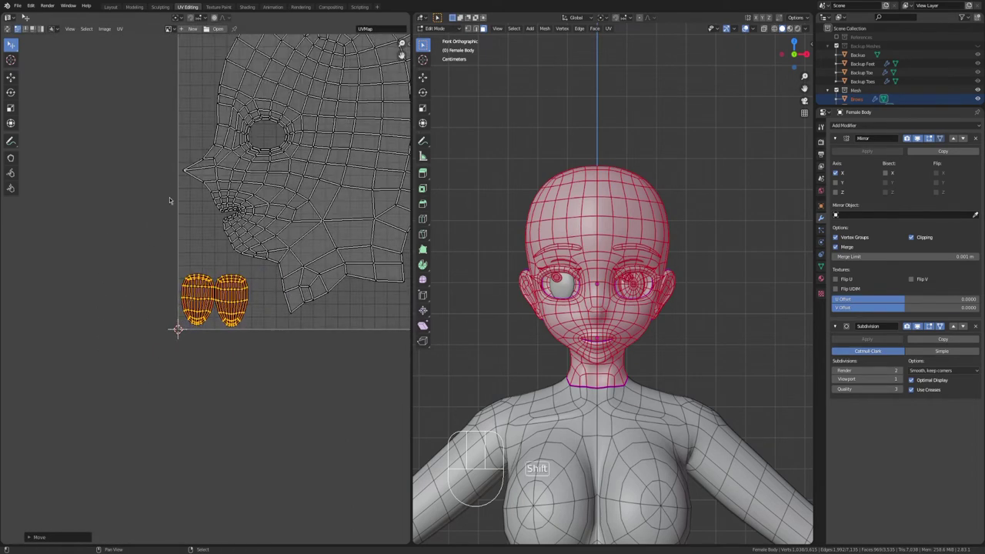
{"action": "middle_click_drag", "start_coordinate": [152, 92], "coordinate": [111, 266]}
{"action": "scroll", "coordinate": [111, 266], "scroll_direction": "down", "scroll_amount": 2}
{"action": "scroll", "coordinate": [289, 408], "scroll_direction": "up", "scroll_amount": 6}
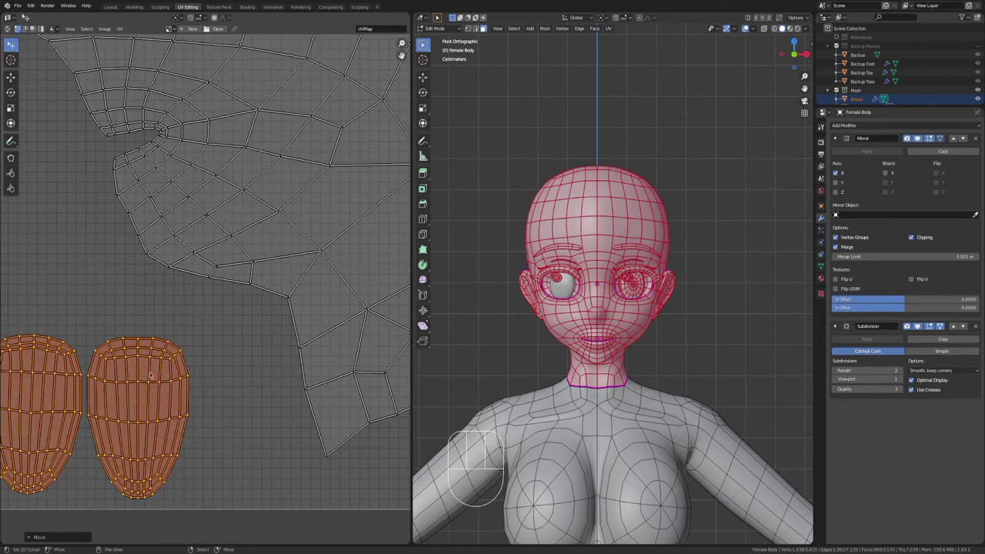
{"action": "scroll", "coordinate": [187, 354], "scroll_direction": "down", "scroll_amount": 8}
{"action": "middle_click_drag", "start_coordinate": [186, 354], "coordinate": [278, 210]}
{"action": "scroll", "coordinate": [278, 211], "scroll_direction": "down", "scroll_amount": 2}
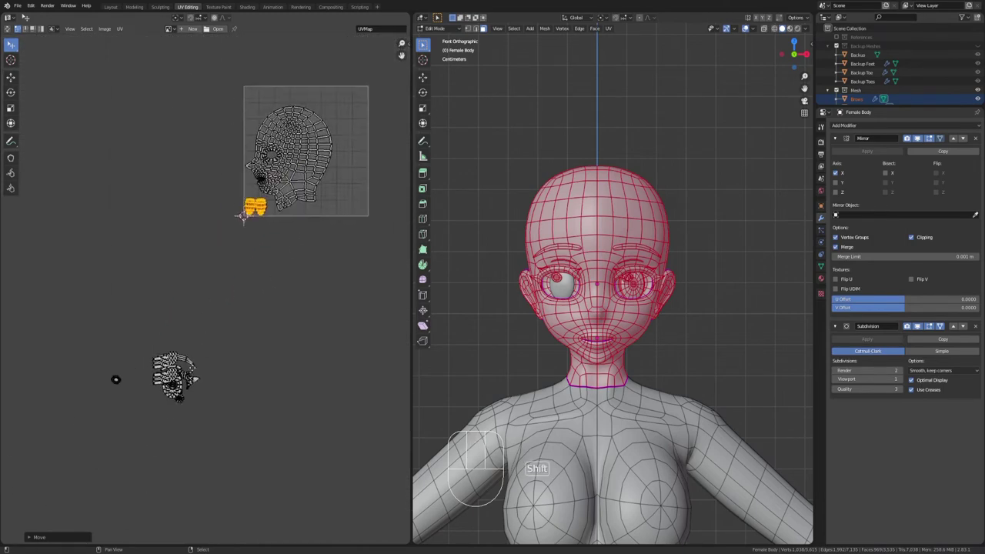
Select the curved upper-lash island with the pointed end and move it into the UV square, above the back of the head
{"action": "middle_click_drag", "start_coordinate": [277, 417], "coordinate": [333, 341]}
{"action": "scroll", "coordinate": [332, 341], "scroll_direction": "up", "scroll_amount": 5}
{"action": "key", "text": "l"}
{"action": "scroll", "coordinate": [332, 341], "scroll_direction": "down", "scroll_amount": 4}
{"action": "middle_click_drag", "start_coordinate": [298, 254], "coordinate": [176, 463]}
{"action": "key", "text": "g"}
{"action": "left_click", "coordinate": [351, 132]}
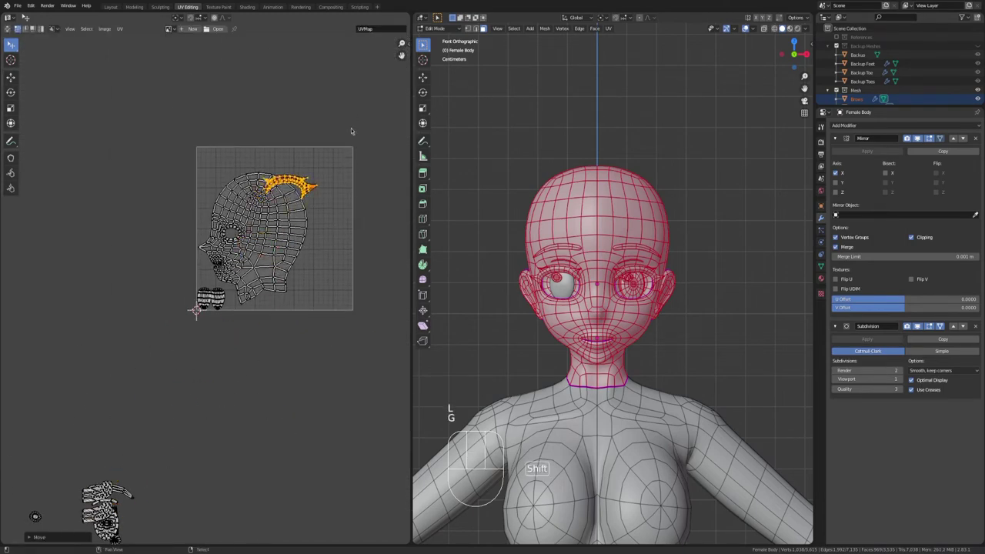
{"action": "scroll", "coordinate": [357, 108], "scroll_direction": "up", "scroll_amount": 3}
{"action": "key", "text": "g"}
{"action": "left_click", "coordinate": [238, 239]}
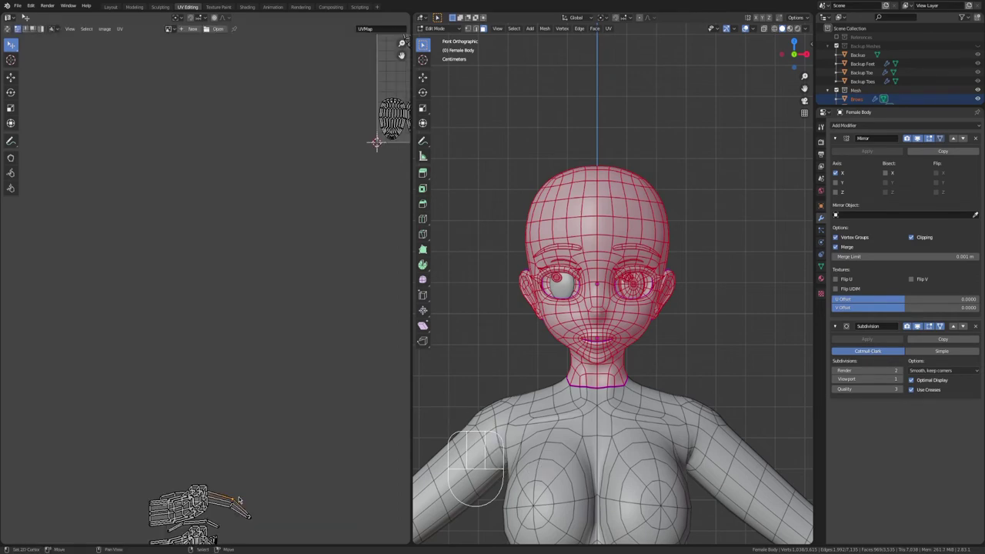
Select the long tapered brow strip and move it into the UV square's upper-left corner
{"action": "key", "text": "l"}
{"action": "middle_click_drag", "start_coordinate": [297, 357], "coordinate": [103, 521]}
{"action": "key", "text": "g"}
{"action": "left_click", "coordinate": [237, 157]}
{"action": "middle_click_drag", "start_coordinate": [238, 157], "coordinate": [223, 392]}
{"action": "key", "text": "g"}
{"action": "left_click", "coordinate": [226, 198]}
Select the thin curved strip between the teeth islands and place it in the UV square just below the brow strip
{"action": "right_click", "coordinate": [259, 418]}
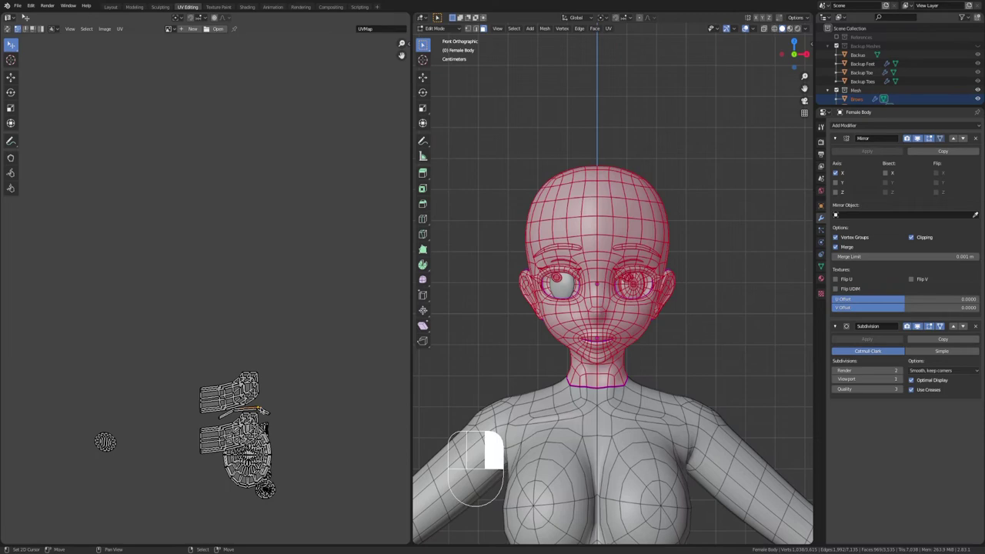
{"action": "key", "text": "l"}
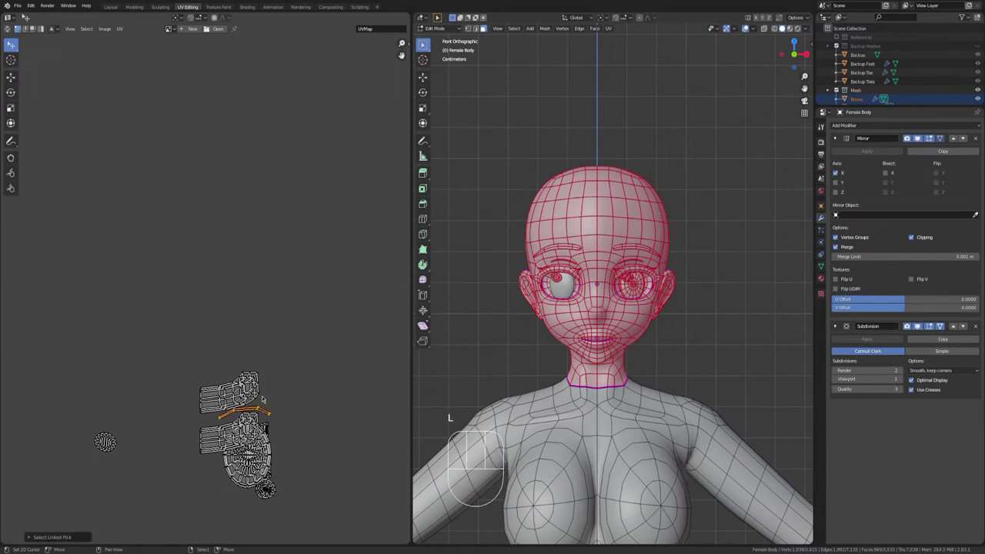
{"action": "scroll", "coordinate": [262, 254], "scroll_direction": "down", "scroll_amount": 3}
{"action": "middle_click_drag", "start_coordinate": [266, 237], "coordinate": [228, 371]}
{"action": "key", "text": "g"}
{"action": "left_click", "coordinate": [328, 83]}
{"action": "middle_click_drag", "start_coordinate": [328, 83], "coordinate": [264, 228]}
{"action": "scroll", "coordinate": [264, 231], "scroll_direction": "up", "scroll_amount": 5}
{"action": "key", "text": "g"}
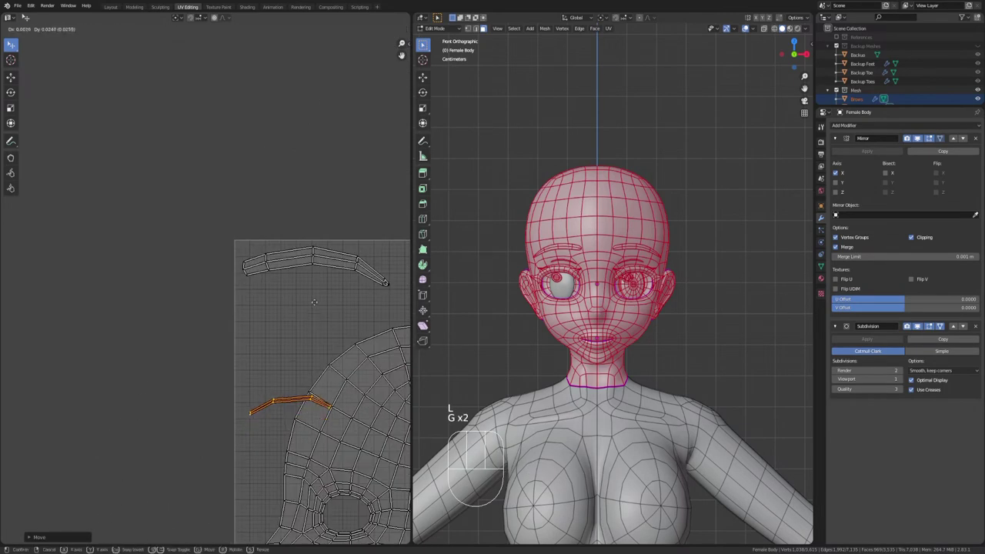
{"action": "left_click", "coordinate": [314, 201]}
Select both teeth islands, move them into the UV square behind the neck and scale them down slightly
{"action": "scroll", "coordinate": [140, 405], "scroll_direction": "down", "scroll_amount": 4}
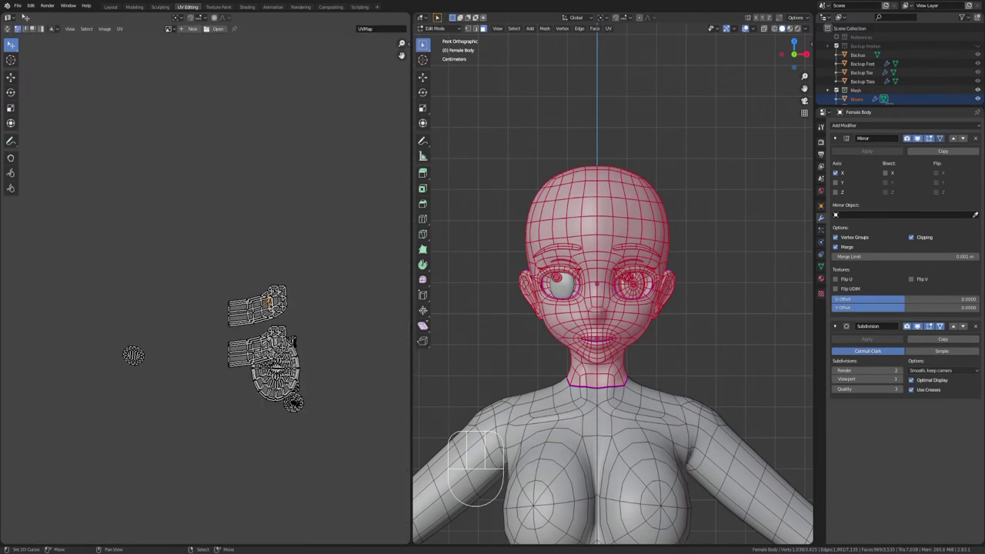
{"action": "key", "text": "l"}
{"action": "key", "text": "l"}
{"action": "scroll", "coordinate": [269, 277], "scroll_direction": "down", "scroll_amount": 4}
{"action": "left_click", "coordinate": [383, 289]}
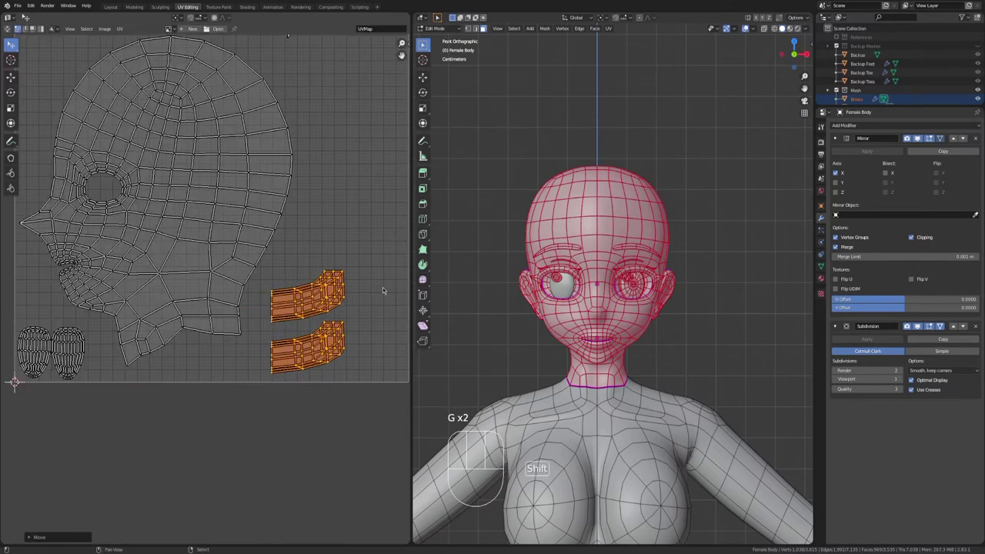
{"action": "middle_click_drag", "start_coordinate": [381, 327], "coordinate": [330, 334]}
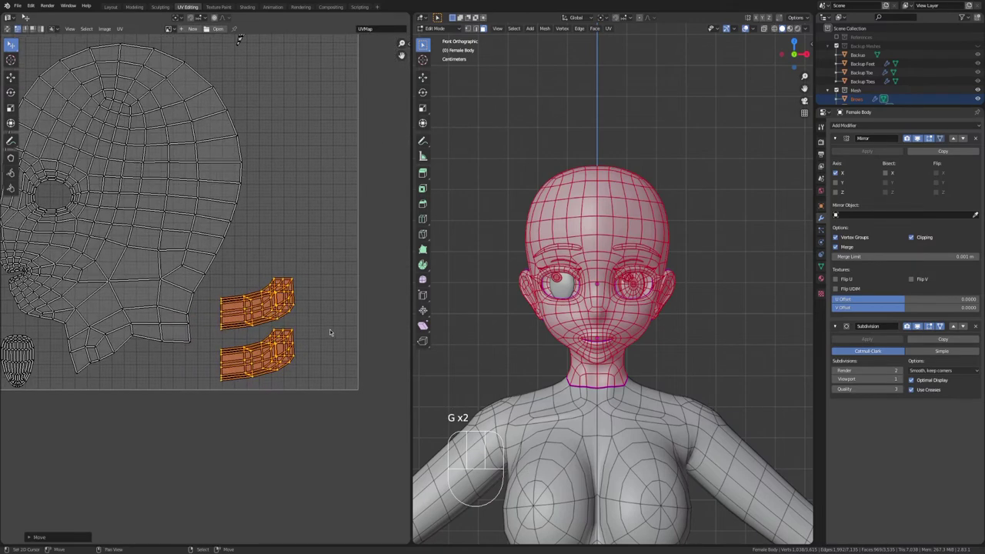
{"action": "key", "text": "s"}
{"action": "left_click", "coordinate": [300, 323]}
Select the two small round eye islands and move them together into the UV square near the thin curved strip
{"action": "scroll", "coordinate": [274, 385], "scroll_direction": "down", "scroll_amount": 4}
{"action": "key", "text": "l"}
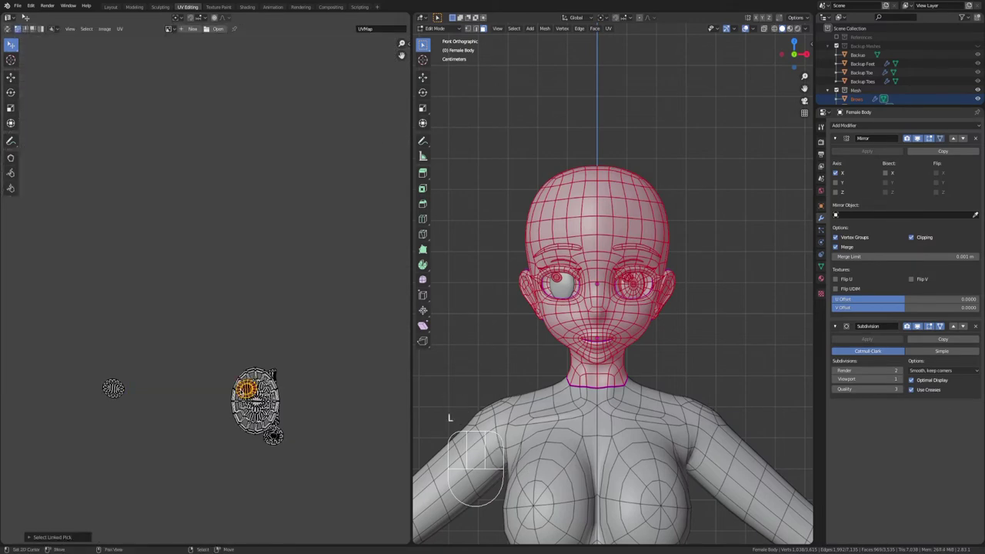
{"action": "key", "text": "l"}
{"action": "scroll", "coordinate": [154, 370], "scroll_direction": "down", "scroll_amount": 5}
{"action": "middle_click_drag", "start_coordinate": [233, 299], "coordinate": [142, 450]}
{"action": "key", "text": "g"}
{"action": "left_click", "coordinate": [250, 251]}
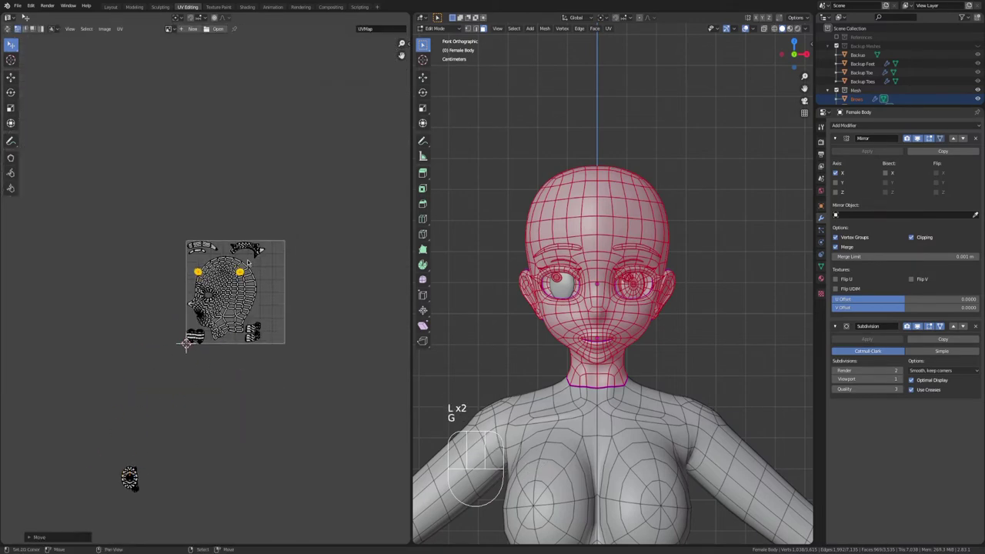
{"action": "scroll", "coordinate": [235, 266], "scroll_direction": "up", "scroll_amount": 6}
{"action": "key", "text": "g"}
{"action": "left_click", "coordinate": [192, 306]}
Move one round eye island next to the other below the thin strip and scale it along X
{"action": "scroll", "coordinate": [205, 289], "scroll_direction": "up", "scroll_amount": 2}
{"action": "key", "text": "l"}
{"action": "key", "text": "g"}
{"action": "left_click", "coordinate": [54, 262]}
{"action": "middle_click_drag", "start_coordinate": [54, 262], "coordinate": [185, 325]}
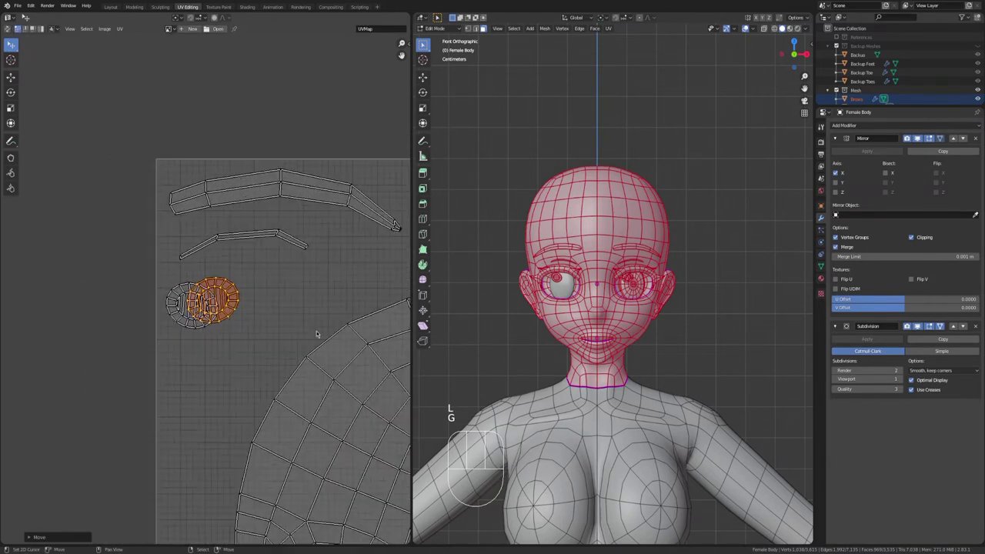
{"action": "key", "text": "s"}
{"action": "key", "text": "x"}
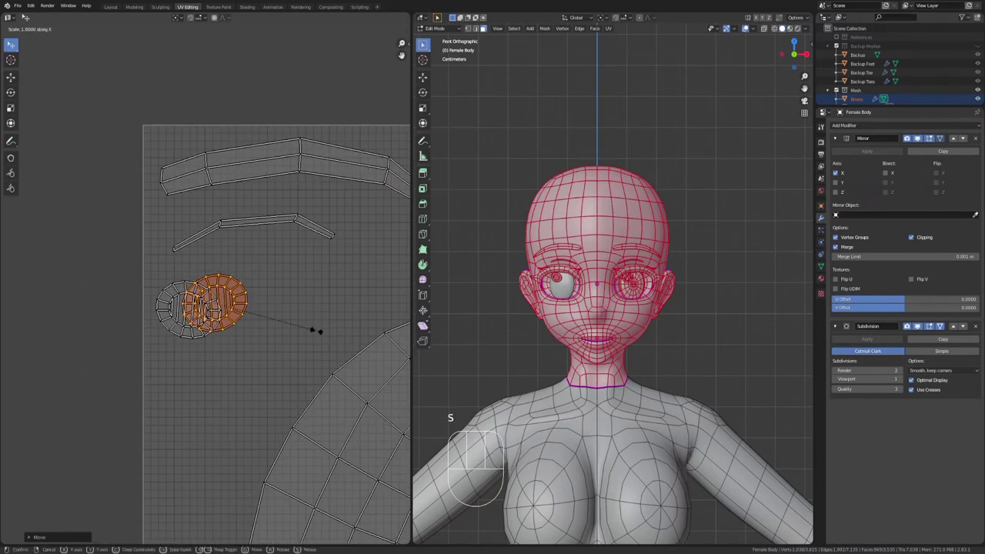
{"action": "left_click", "coordinate": [316, 331]}
Move the selected round eye island exactly on top of the matching one so that their vertices overlap
{"action": "scroll", "coordinate": [316, 331], "scroll_direction": "up", "scroll_amount": 4}
{"action": "key", "text": "g"}
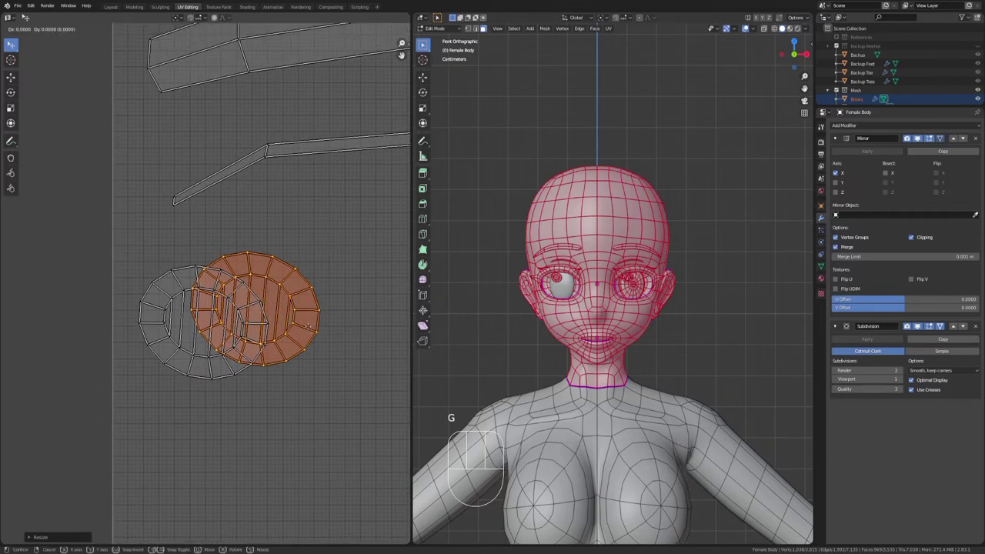
{"action": "left_click", "coordinate": [256, 338]}
{"action": "scroll", "coordinate": [206, 289], "scroll_direction": "up", "scroll_amount": 8}
{"action": "key", "text": "g"}
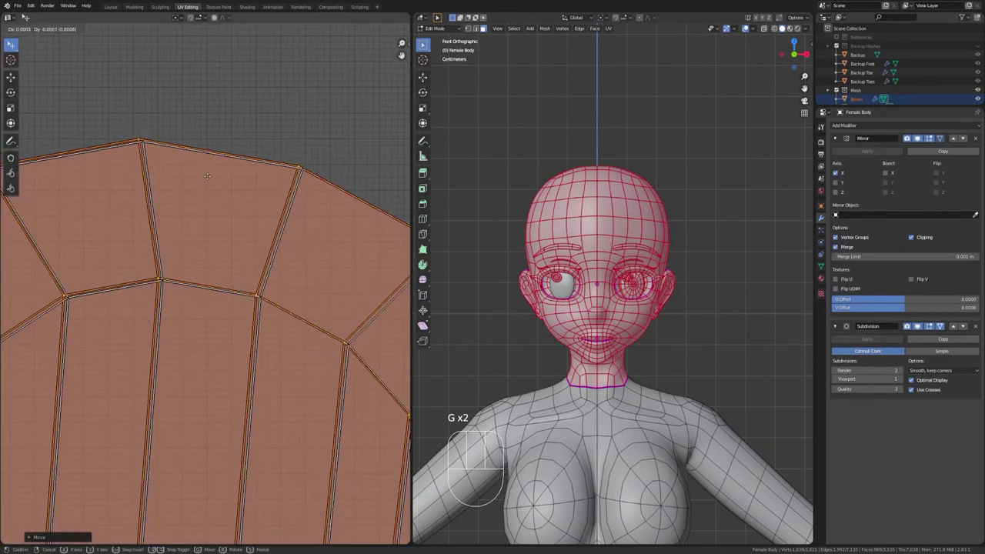
{"action": "left_click", "coordinate": [206, 173]}
{"action": "scroll", "coordinate": [181, 146], "scroll_direction": "up", "scroll_amount": 4}
{"action": "key", "text": "g"}
{"action": "right_click", "coordinate": [222, 198]}
{"action": "scroll", "coordinate": [160, 358], "scroll_direction": "down", "scroll_amount": 6}
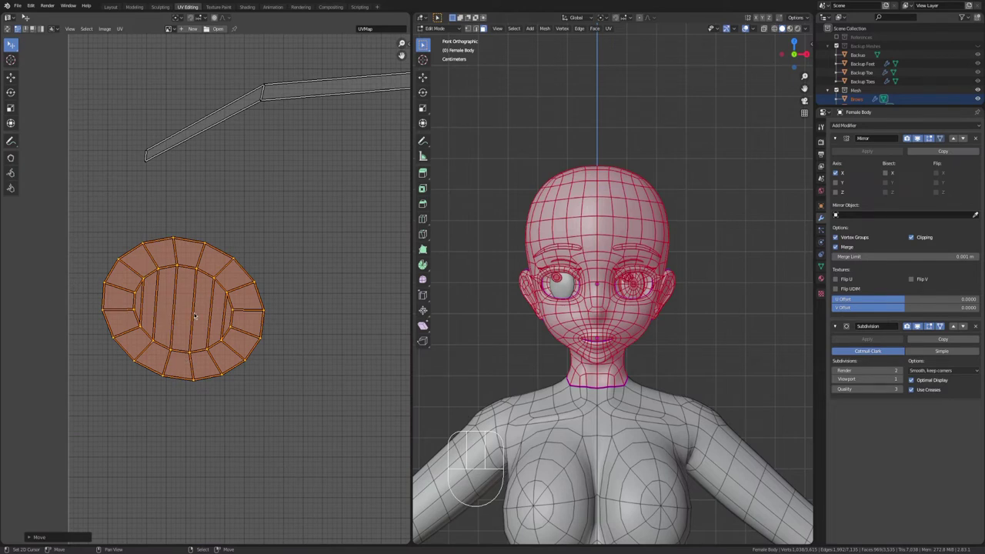
Select the tongue island nearer the chin and shift it slightly along X, away from the other tongue island
{"action": "scroll", "coordinate": [194, 316], "scroll_direction": "down", "scroll_amount": 6}
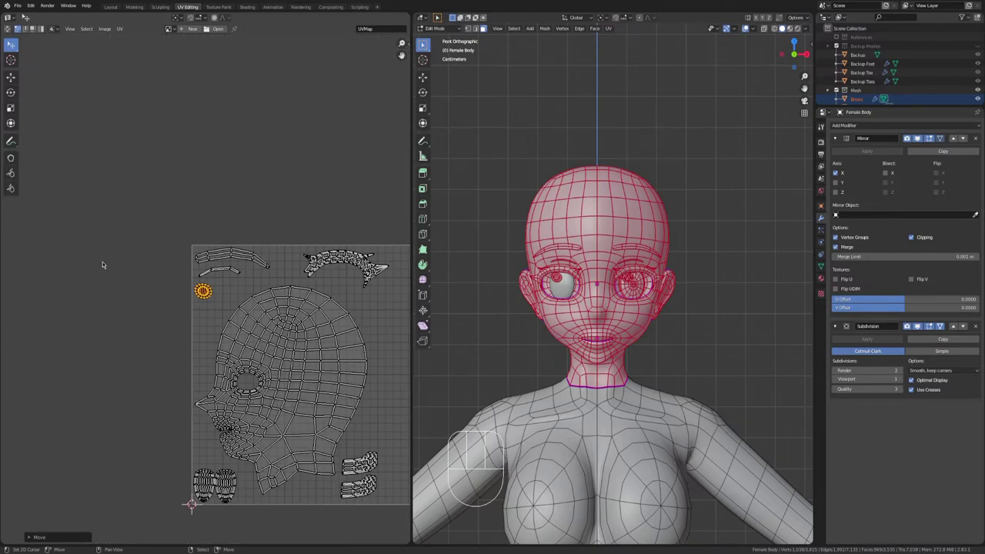
{"action": "scroll", "coordinate": [182, 431], "scroll_direction": "up", "scroll_amount": 8}
{"action": "middle_click_drag", "start_coordinate": [182, 431], "coordinate": [217, 321]}
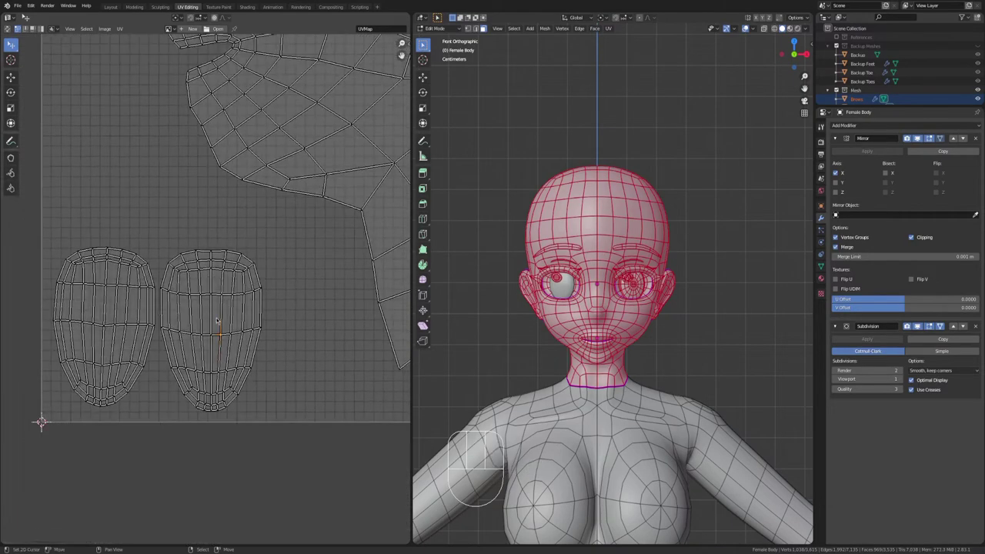
{"action": "scroll", "coordinate": [207, 324], "scroll_direction": "up", "scroll_amount": 2}
{"action": "key", "text": "l"}
{"action": "key", "text": "g"}
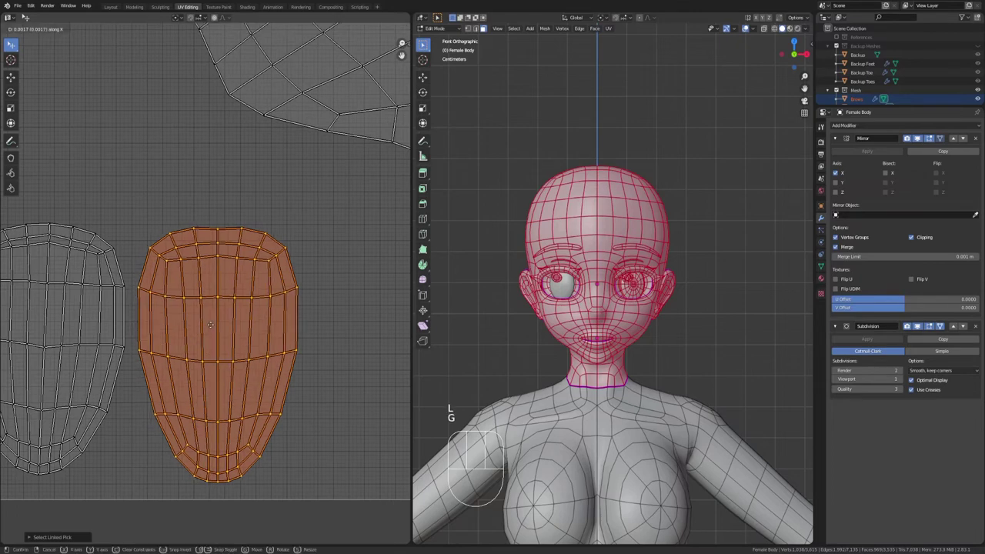
{"action": "left_click", "coordinate": [208, 324]}
{"action": "scroll", "coordinate": [208, 324], "scroll_direction": "down", "scroll_amount": 3}
{"action": "scroll", "coordinate": [208, 326], "scroll_direction": "down", "scroll_amount": 5}
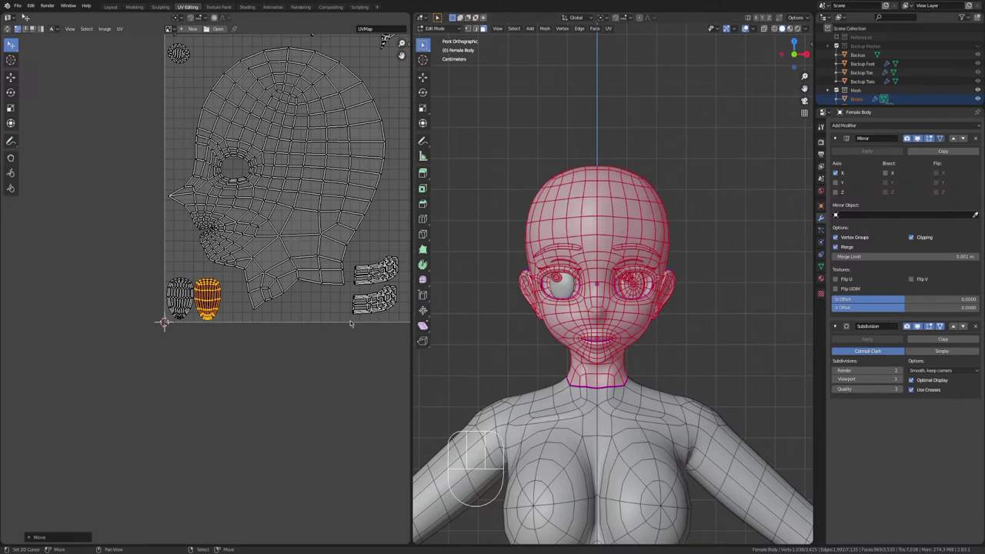
Select the large oval island outside the layout and move it into the UV square, behind the head below the lash island
{"action": "scroll", "coordinate": [214, 283], "scroll_direction": "down", "scroll_amount": 4}
{"action": "scroll", "coordinate": [214, 283], "scroll_direction": "up", "scroll_amount": 3}
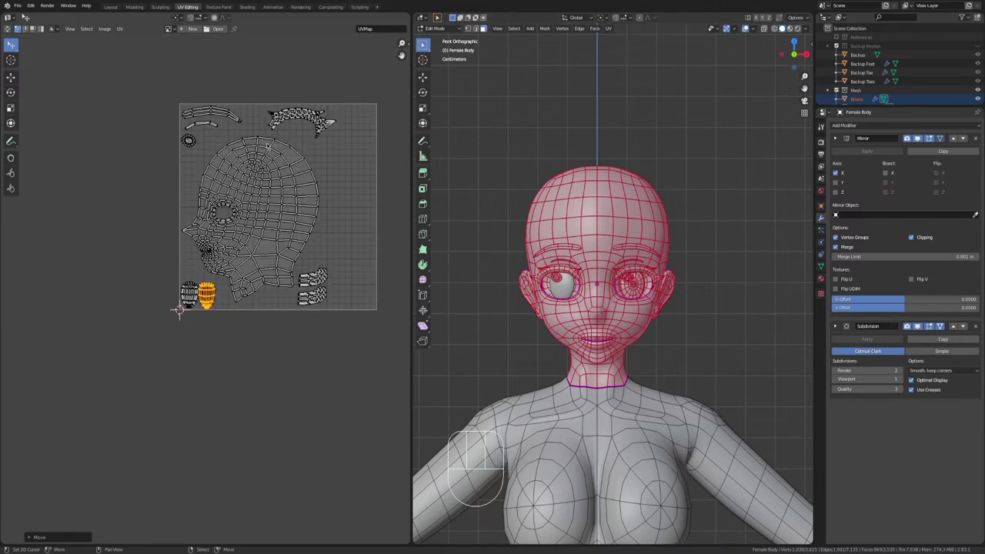
{"action": "scroll", "coordinate": [214, 282], "scroll_direction": "down", "scroll_amount": 3}
{"action": "scroll", "coordinate": [230, 300], "scroll_direction": "up", "scroll_amount": 4}
{"action": "key", "text": "l"}
{"action": "mouse_move", "coordinate": [141, 449]}
{"action": "middle_mouse_down"}
{"action": "mouse_move", "coordinate": [230, 299]}
{"action": "mouse_move", "coordinate": [144, 459]}
{"action": "middle_mouse_up"}
{"action": "key", "text": "g"}
{"action": "left_click", "coordinate": [316, 257]}
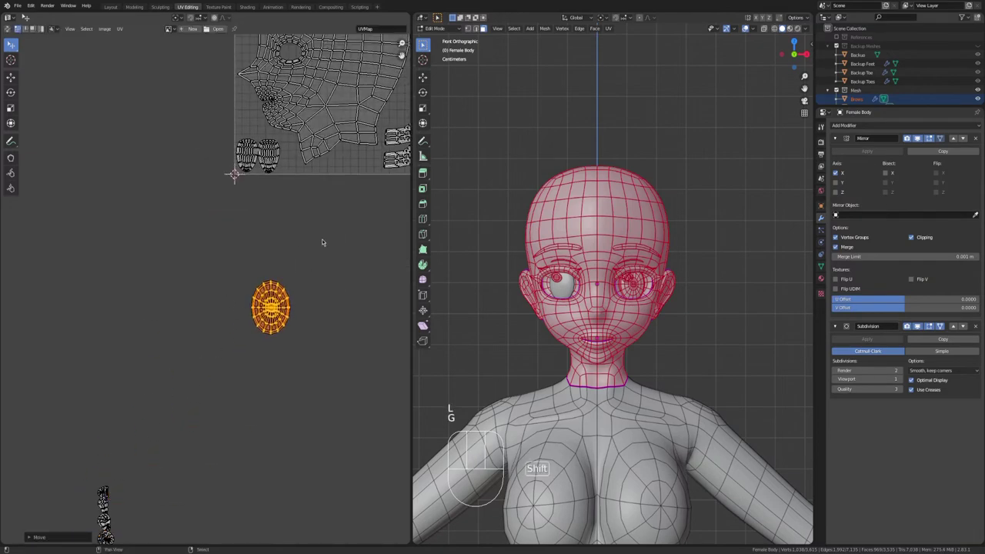
{"action": "middle_click_drag", "start_coordinate": [315, 269], "coordinate": [115, 509]}
{"action": "key", "text": "g"}
Enlarge the oval island and adjust its position to fill the space between the head and the square's right edge
{"action": "key", "text": "s"}
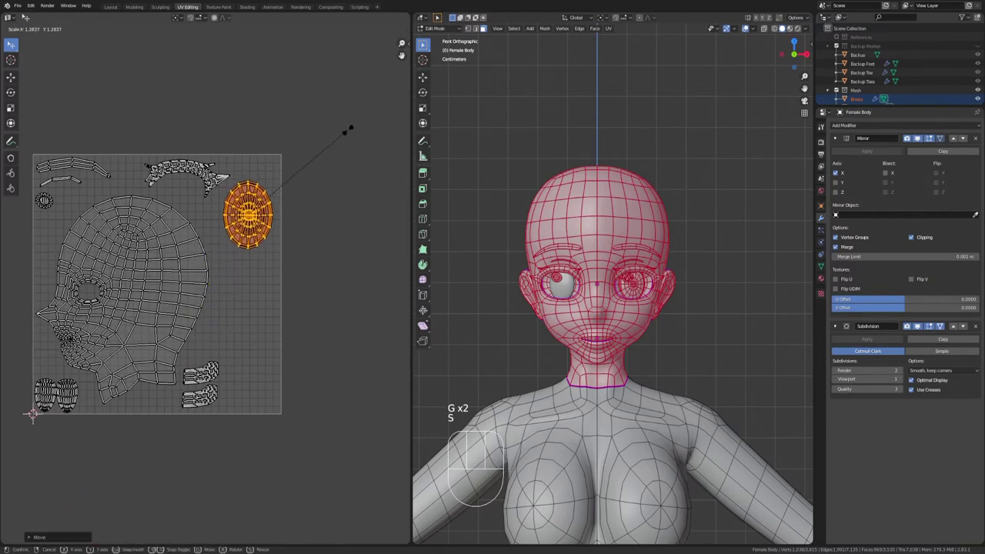
{"action": "left_click", "coordinate": [368, 132]}
{"action": "key", "text": "g"}
{"action": "key", "text": "s"}
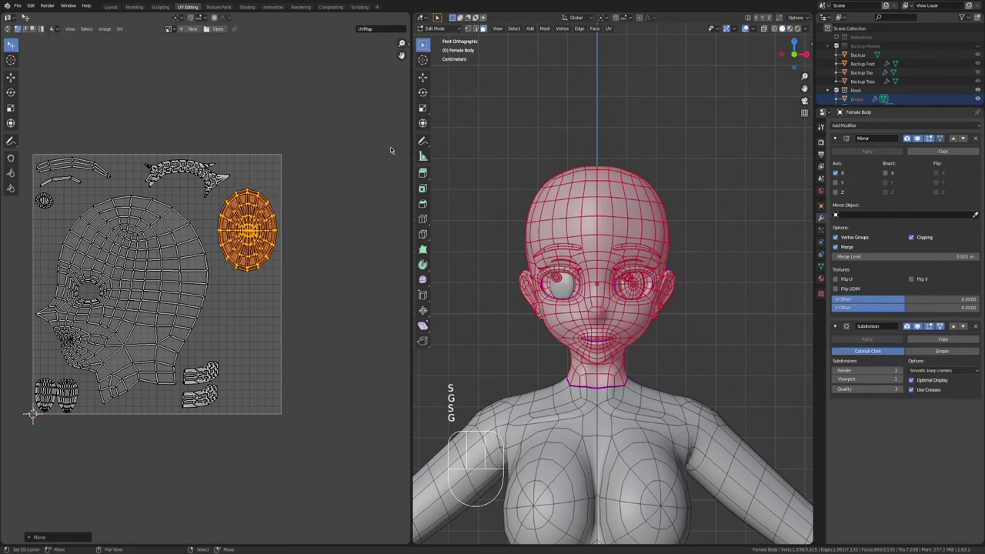
{"action": "left_click", "coordinate": [400, 149]}
Select the small fan-shaped island at the top of the remaining stack and move it into the UV square above the tongue islands
{"action": "scroll", "coordinate": [168, 388], "scroll_direction": "down", "scroll_amount": 1}
{"action": "middle_click_drag", "start_coordinate": [134, 413], "coordinate": [343, 127]}
{"action": "middle_click_drag", "start_coordinate": [170, 388], "coordinate": [188, 370], "text": "ctrl"}
{"action": "scroll", "coordinate": [187, 372], "scroll_direction": "up", "scroll_amount": 3}
{"action": "middle_click_drag", "start_coordinate": [140, 427], "coordinate": [218, 303]}
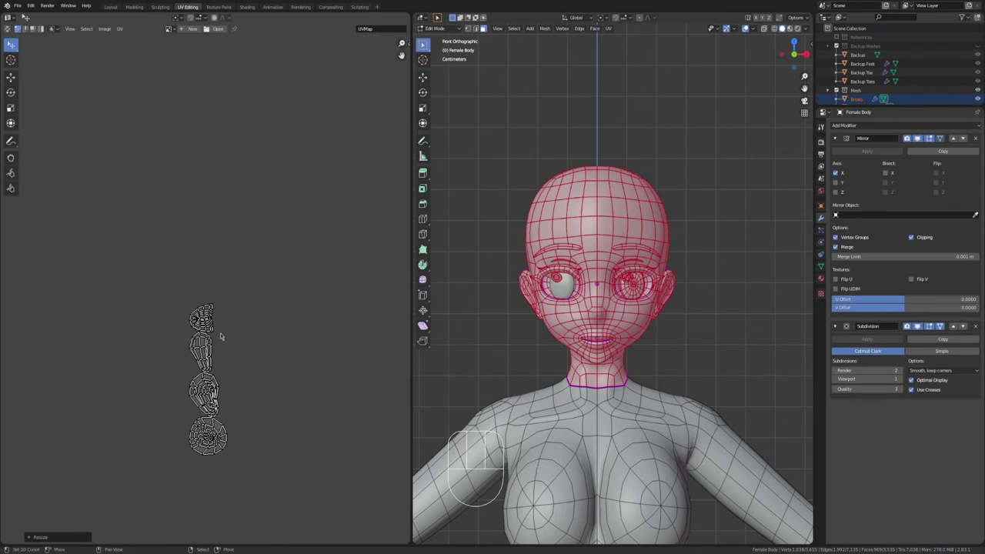
{"action": "right_click", "coordinate": [207, 317]}
{"action": "key", "text": "l"}
{"action": "key", "text": "g"}
{"action": "scroll", "coordinate": [231, 254], "scroll_direction": "down", "scroll_amount": 5}
{"action": "left_click", "coordinate": [257, 180]}
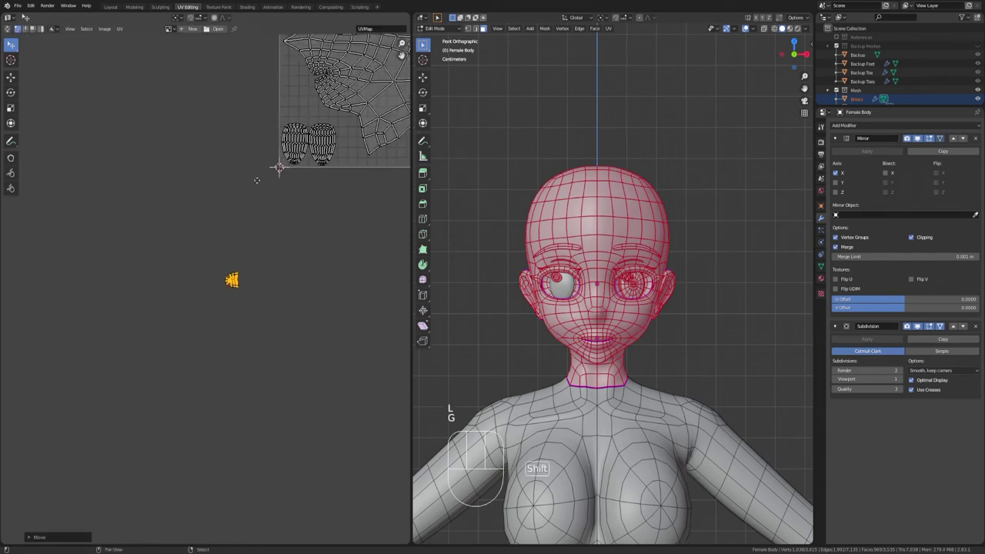
{"action": "middle_click_drag", "start_coordinate": [257, 180], "coordinate": [159, 399]}
{"action": "scroll", "coordinate": [159, 399], "scroll_direction": "up", "scroll_amount": 3}
{"action": "key", "text": "g"}
{"action": "left_click", "coordinate": [254, 194]}
Adjust the fan-shaped island's size and position so it fits in the gap between the tongue islands and the chin
{"action": "key", "text": "g"}
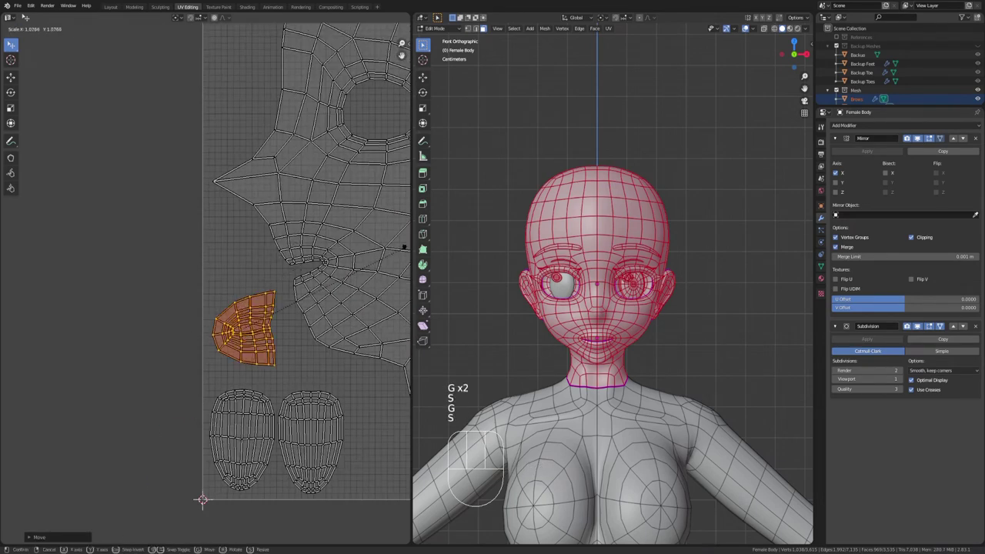
{"action": "key", "text": "s"}
{"action": "left_click", "coordinate": [17, 230]}
{"action": "key", "text": "s"}
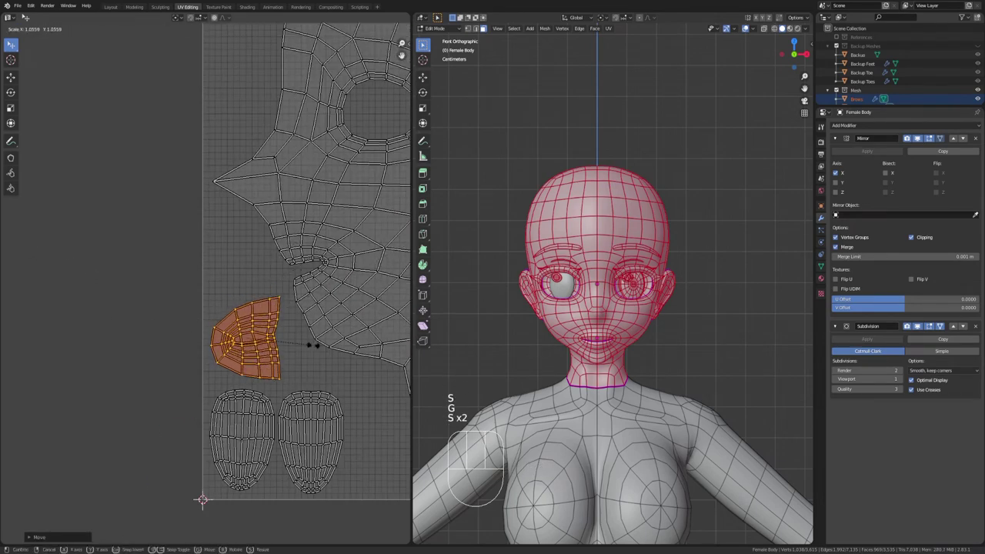
{"action": "left_click", "coordinate": [289, 343]}
{"action": "key", "text": "g"}
{"action": "left_click", "coordinate": [277, 356]}
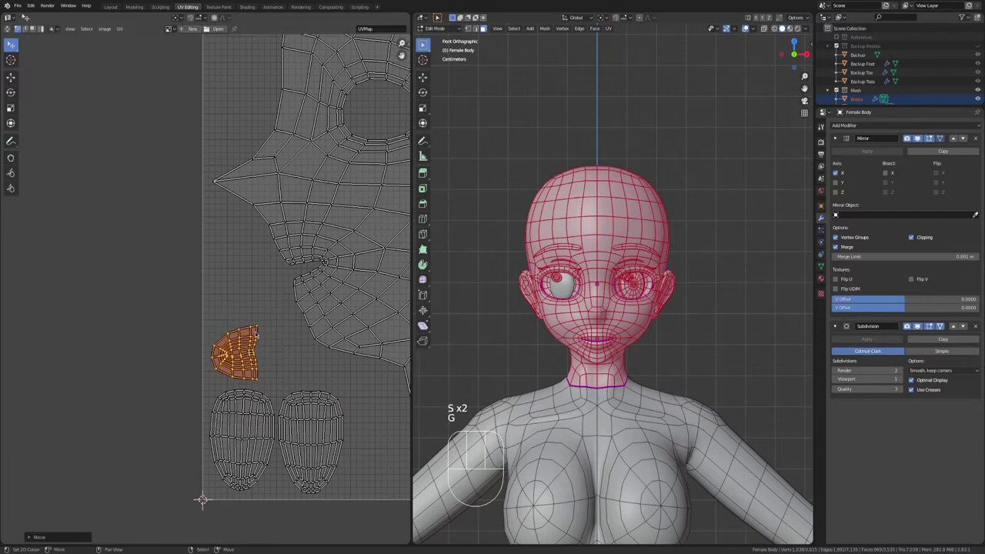
Select the round island at the end of the remaining stack, place it below the large oval island and enlarge it
{"action": "scroll", "coordinate": [277, 356], "scroll_direction": "down", "scroll_amount": 9}
{"action": "middle_click_drag", "start_coordinate": [277, 356], "coordinate": [375, 47]}
{"action": "key", "text": "l"}
{"action": "key", "text": "g"}
{"action": "left_click", "coordinate": [231, 247]}
{"action": "scroll", "coordinate": [231, 247], "scroll_direction": "up", "scroll_amount": 4}
{"action": "key", "text": "g"}
{"action": "left_click", "coordinate": [399, 226]}
{"action": "middle_click_drag", "start_coordinate": [398, 226], "coordinate": [293, 302]}
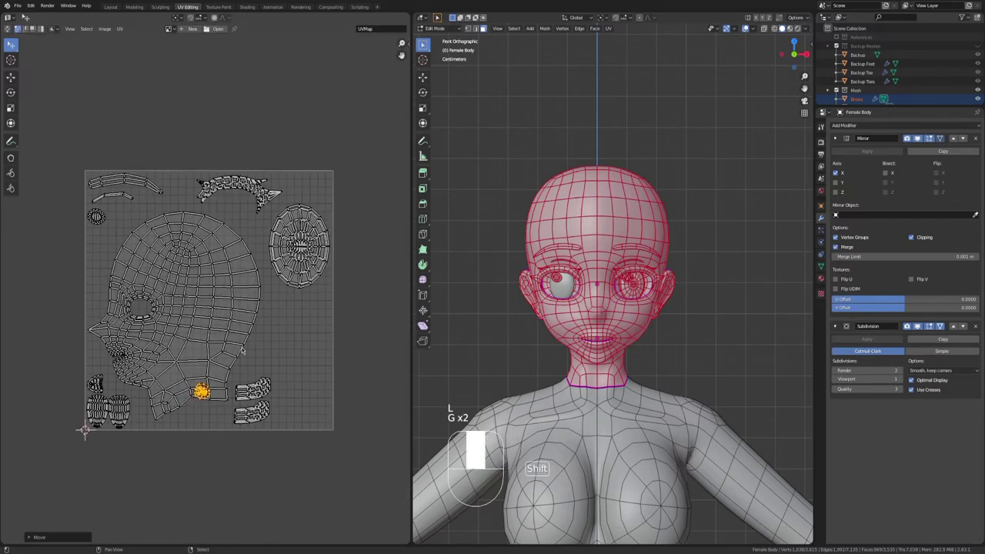
{"action": "key", "text": "g"}
{"action": "key", "text": "s"}
{"action": "left_click", "coordinate": [364, 319]}
Circle-select the last two ear islands, move them into the UV square beside the teeth and scale them up
{"action": "key", "text": "c"}
{"action": "left_click", "coordinate": [189, 377]}
{"action": "middle_click_drag", "start_coordinate": [216, 331], "coordinate": [106, 456], "text": "shift"}
{"action": "key", "text": "g"}
{"action": "left_click", "coordinate": [309, 241]}
{"action": "key", "text": "s"}
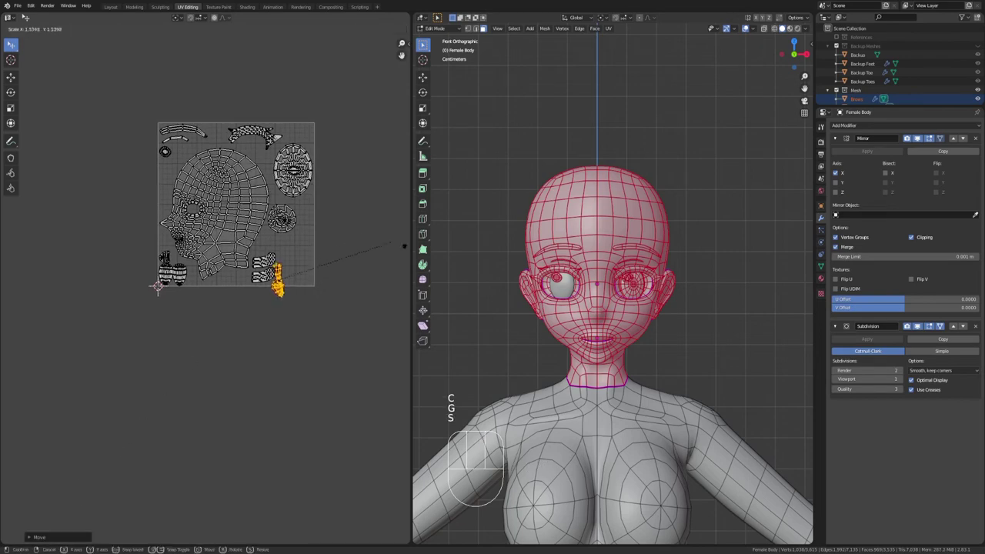
{"action": "left_click", "coordinate": [404, 289]}
{"action": "middle_click_drag", "start_coordinate": [405, 289], "coordinate": [383, 374], "text": "shift"}
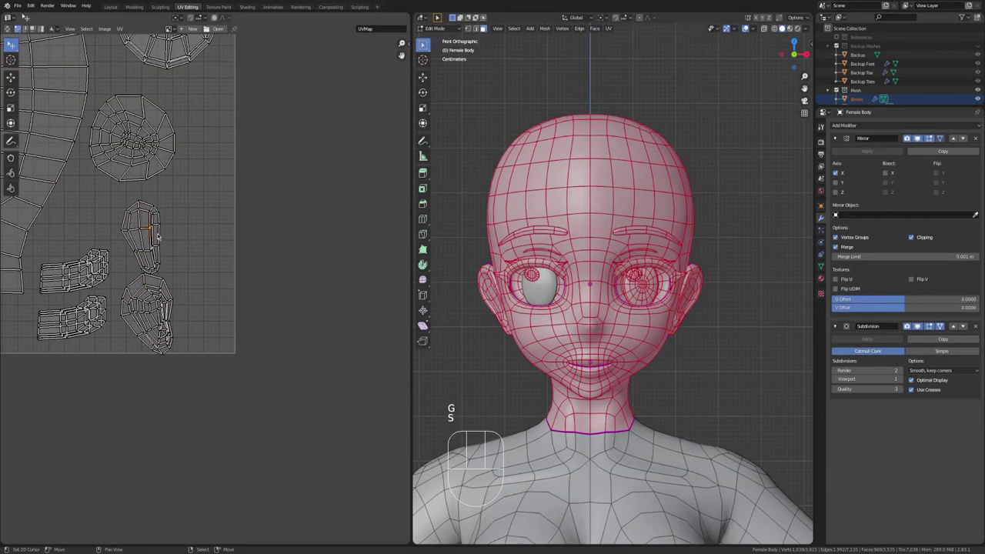
Move the narrow ear island toward the UV square's right edge, enlarge it and rotate it slightly to fit
{"action": "key", "text": "l"}
{"action": "scroll", "coordinate": [158, 248], "scroll_direction": "up", "scroll_amount": 2}
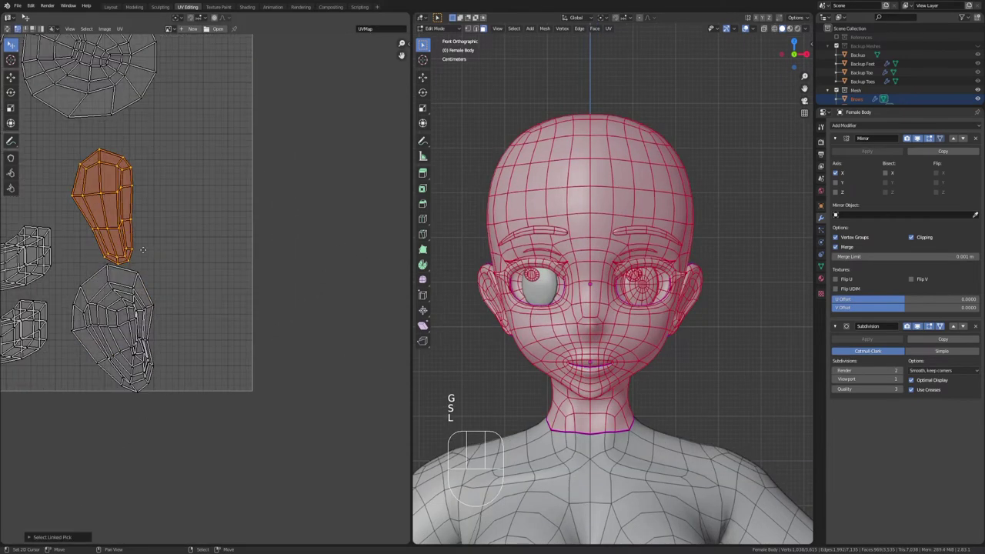
{"action": "key", "text": "g"}
{"action": "left_click", "coordinate": [243, 193]}
{"action": "key", "text": "s"}
{"action": "left_click", "coordinate": [316, 163]}
{"action": "key", "text": "r"}
{"action": "left_click", "coordinate": [316, 181]}
{"action": "key", "text": "g"}
{"action": "left_click", "coordinate": [304, 199]}
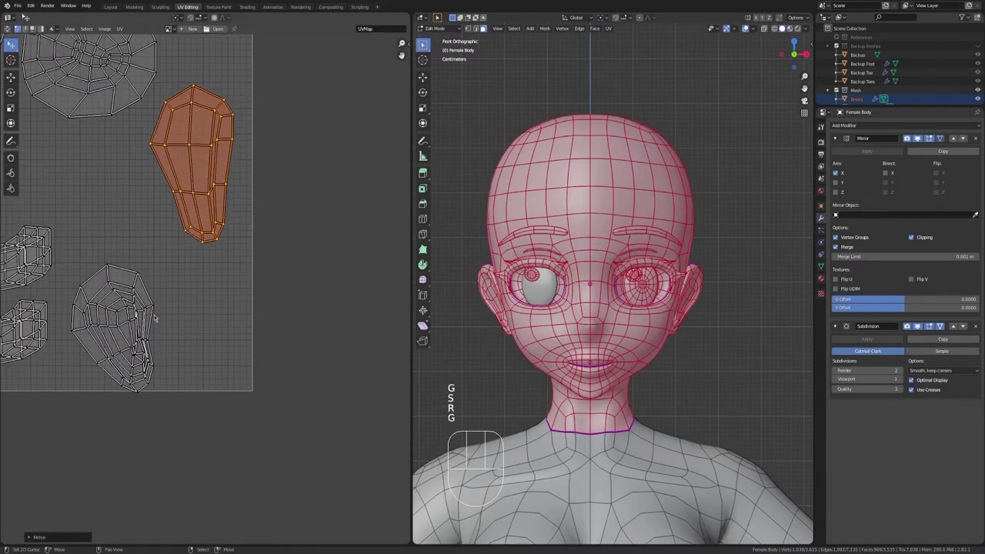
Select the wider ear island, scale it up and position it between the teeth islands and the narrow ear island
{"action": "key", "text": "l"}
{"action": "key", "text": "s"}
{"action": "left_click", "coordinate": [192, 338]}
{"action": "key", "text": "g"}
{"action": "left_click", "coordinate": [202, 301]}
{"action": "key", "text": "s"}
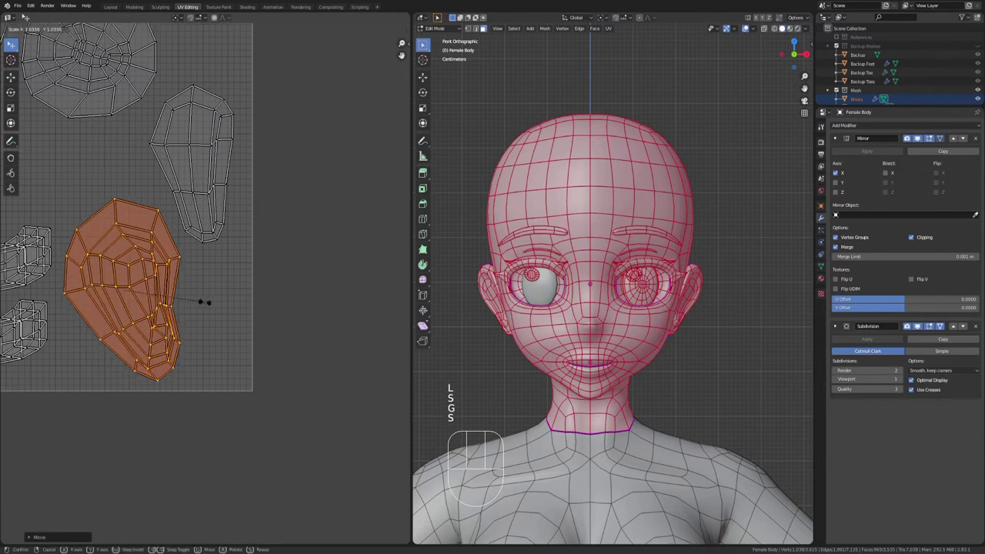
{"action": "left_click", "coordinate": [202, 301]}
{"action": "key", "text": "g"}
{"action": "left_click", "coordinate": [200, 300]}
Relax the UVs of the wider ear island with the Relax brush to even out its inner faces
{"action": "scroll", "coordinate": [151, 331], "scroll_direction": "up", "scroll_amount": 2}
{"action": "middle_click_drag", "start_coordinate": [149, 329], "coordinate": [279, 338], "text": "shift"}
{"action": "left_click", "coordinate": [10, 173]}
{"action": "scroll", "coordinate": [219, 281], "scroll_direction": "down", "scroll_amount": 4}
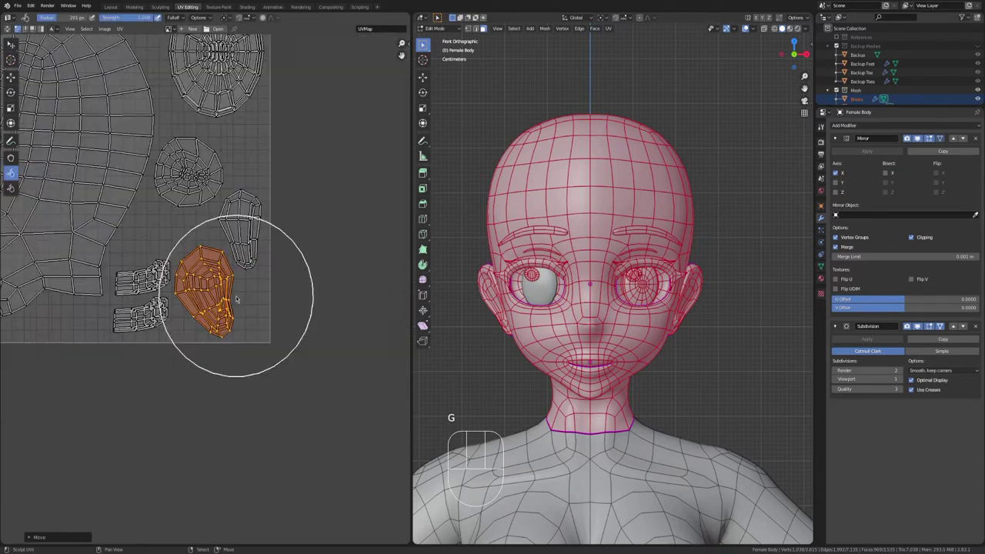
{"action": "scroll", "coordinate": [220, 281], "scroll_direction": "up", "scroll_amount": 5}
{"action": "left_click_drag", "start_coordinate": [226, 280], "coordinate": [233, 260]}
{"action": "mouse_move", "coordinate": [232, 313]}
{"action": "left_mouse_down"}
{"action": "mouse_move", "coordinate": [237, 352]}
{"action": "mouse_move", "coordinate": [267, 374]}
{"action": "mouse_move", "coordinate": [257, 336]}
{"action": "mouse_move", "coordinate": [198, 290]}
{"action": "mouse_move", "coordinate": [207, 254]}
{"action": "left_mouse_up"}
{"action": "scroll", "coordinate": [220, 260], "scroll_direction": "down", "scroll_amount": 4}
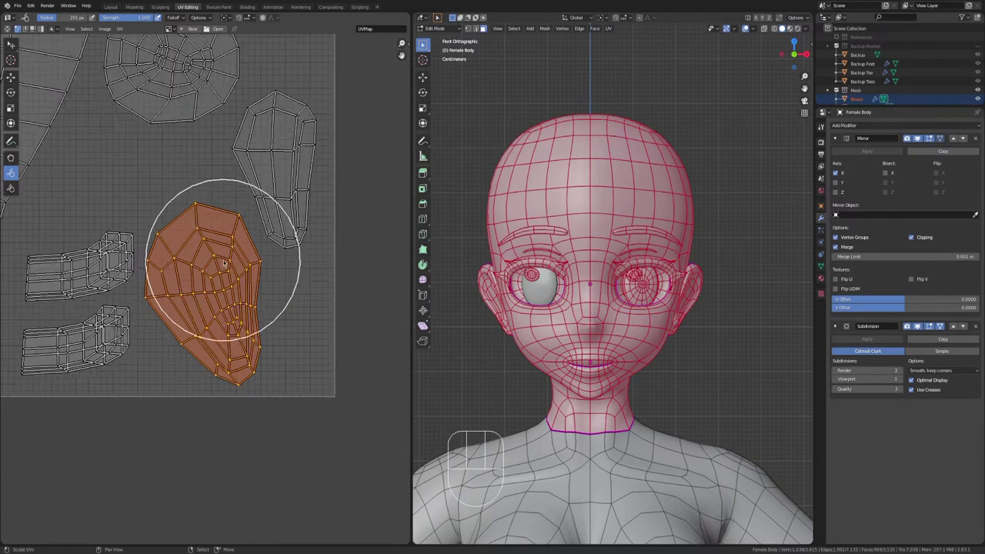
Relax the UVs in the middle of the round island above the ear islands
{"action": "scroll", "coordinate": [290, 281], "scroll_direction": "up", "scroll_amount": 4}
{"action": "middle_click_drag", "start_coordinate": [109, 97], "coordinate": [170, 266]}
{"action": "mouse_move", "coordinate": [169, 267]}
{"action": "left_mouse_down"}
{"action": "mouse_move", "coordinate": [136, 253]}
{"action": "mouse_move", "coordinate": [160, 270]}
{"action": "mouse_move", "coordinate": [167, 251]}
{"action": "left_mouse_up"}
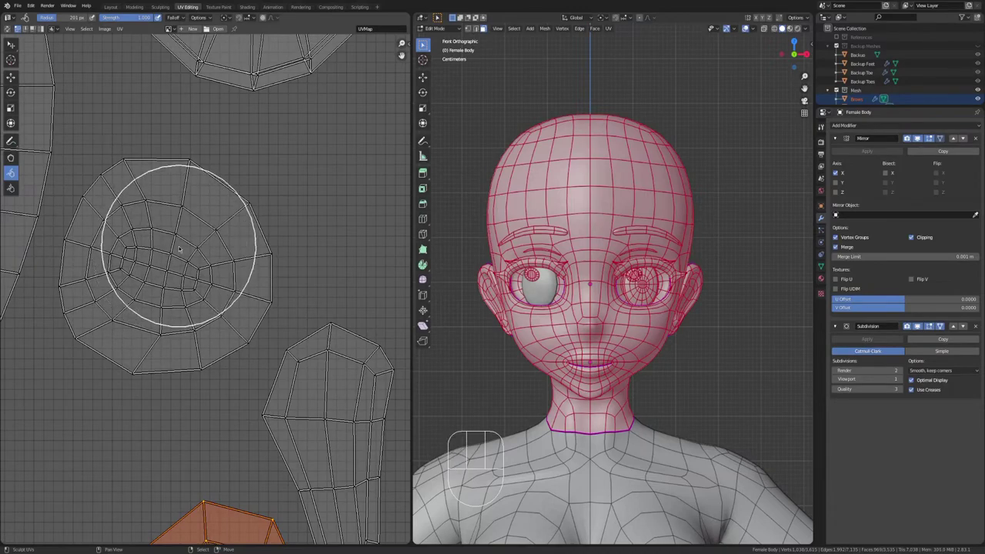
Relax the UVs of the large oval island above the round one
{"action": "middle_click_drag", "start_coordinate": [230, 215], "coordinate": [214, 380]}
{"action": "scroll", "coordinate": [215, 312], "scroll_direction": "down", "scroll_amount": 2}
{"action": "scroll", "coordinate": [216, 277], "scroll_direction": "up", "scroll_amount": 1}
{"action": "scroll", "coordinate": [213, 311], "scroll_direction": "down", "scroll_amount": 4}
{"action": "mouse_move", "coordinate": [216, 469]}
{"action": "middle_mouse_down"}
{"action": "mouse_move", "coordinate": [321, 334]}
{"action": "mouse_move", "coordinate": [224, 428]}
{"action": "middle_mouse_up"}
{"action": "scroll", "coordinate": [217, 264], "scroll_direction": "up", "scroll_amount": 4}
{"action": "left_click", "coordinate": [246, 223]}
{"action": "mouse_move", "coordinate": [249, 207]}
{"action": "left_mouse_down"}
{"action": "mouse_move", "coordinate": [262, 202]}
{"action": "mouse_move", "coordinate": [257, 172]}
{"action": "mouse_move", "coordinate": [222, 215]}
{"action": "mouse_move", "coordinate": [288, 231]}
{"action": "left_mouse_up"}
Make the eyes the active object of the selection and reopen all selected meshes in Edit Mode
{"action": "key", "text": "Tab"}
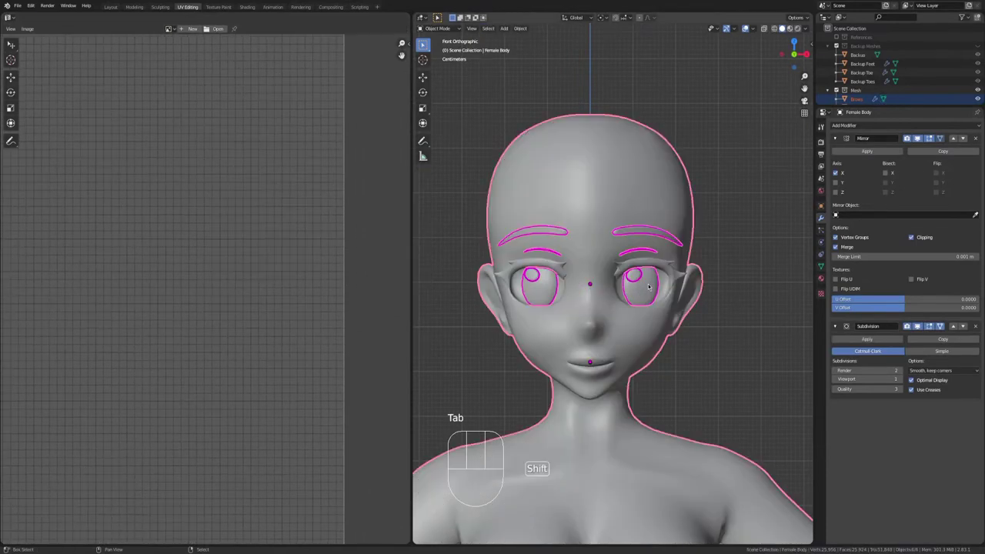
{"action": "left_click", "coordinate": [648, 287], "text": "shift"}
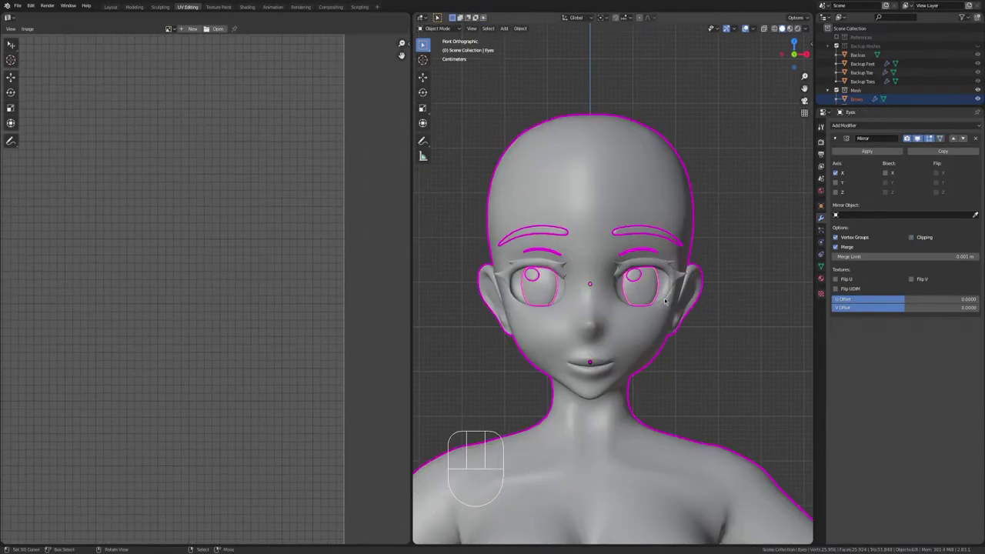
{"action": "key", "text": "Tab"}
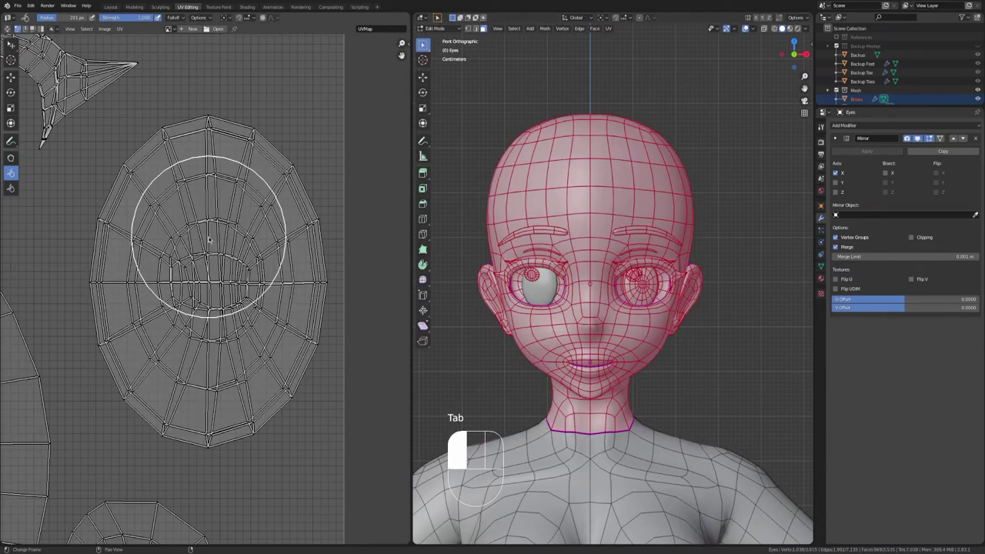
Try another Relax stroke on the large oval island and undo the latest strokes
{"action": "mouse_move", "coordinate": [197, 264]}
{"action": "left_mouse_down"}
{"action": "mouse_move", "coordinate": [205, 228]}
{"action": "mouse_move", "coordinate": [230, 287]}
{"action": "mouse_move", "coordinate": [228, 257]}
{"action": "left_mouse_up"}
{"action": "key", "text": "ctrl+z"}
{"action": "key", "text": "ctrl+z"}
{"action": "key", "text": "ctrl+z"}
{"action": "key", "text": "ctrl+z"}
Examine the teeth, tongue and small oval islands, the mouth area of the head island and the overall UV layout
{"action": "scroll", "coordinate": [201, 285], "scroll_direction": "down", "scroll_amount": 6}
{"action": "middle_click_drag", "start_coordinate": [188, 477], "coordinate": [223, 323]}
{"action": "scroll", "coordinate": [222, 323], "scroll_direction": "up", "scroll_amount": 6}
{"action": "scroll", "coordinate": [203, 270], "scroll_direction": "up", "scroll_amount": 3}
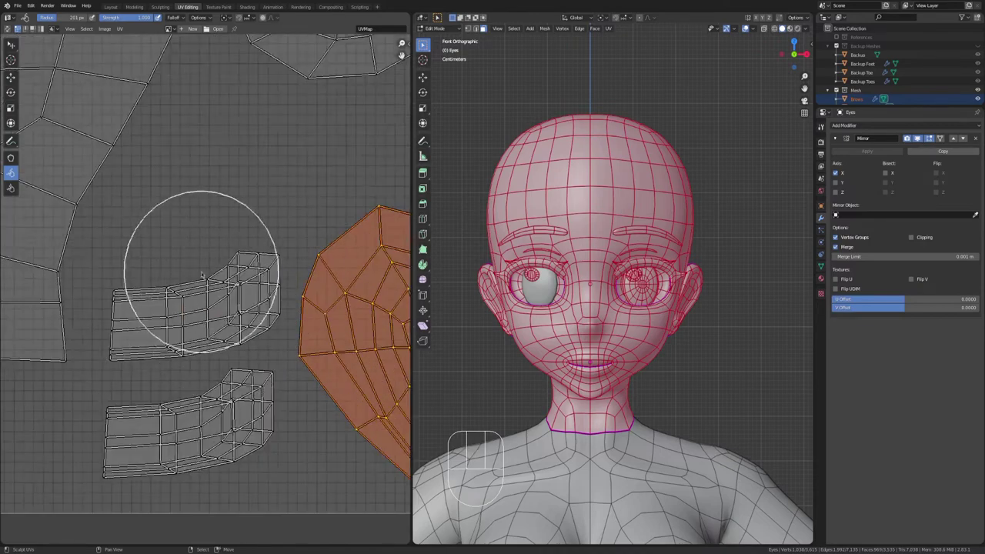
{"action": "scroll", "coordinate": [201, 285], "scroll_direction": "down", "scroll_amount": 4}
{"action": "scroll", "coordinate": [177, 296], "scroll_direction": "down", "scroll_amount": 2}
{"action": "middle_click_drag", "start_coordinate": [117, 306], "coordinate": [307, 317], "text": "shift"}
{"action": "scroll", "coordinate": [255, 327], "scroll_direction": "up", "scroll_amount": 2}
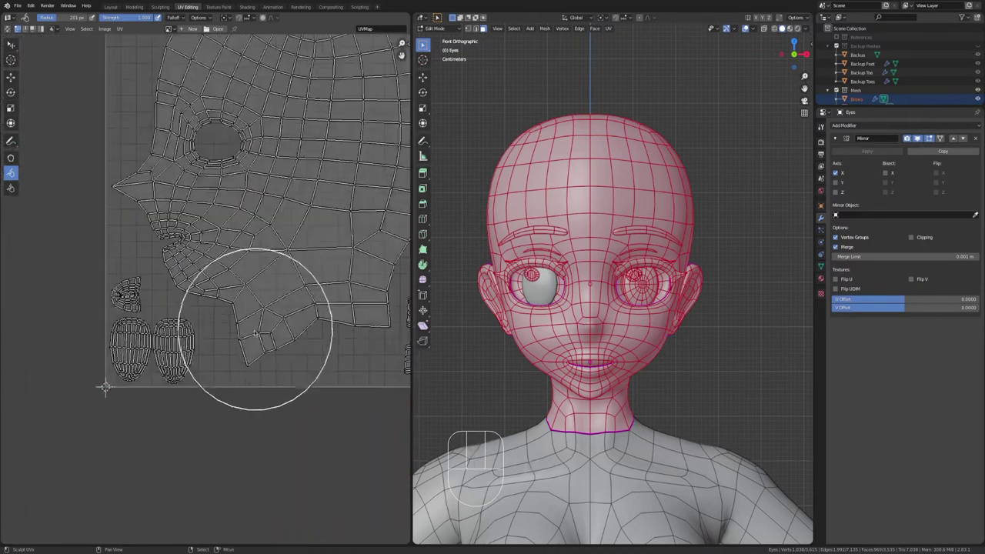
{"action": "middle_click_drag", "start_coordinate": [202, 341], "coordinate": [272, 349], "text": "shift"}
{"action": "scroll", "coordinate": [153, 323], "scroll_direction": "up", "scroll_amount": 3}
{"action": "middle_click_drag", "start_coordinate": [153, 323], "coordinate": [274, 289]}
{"action": "scroll", "coordinate": [305, 289], "scroll_direction": "up", "scroll_amount": 3}
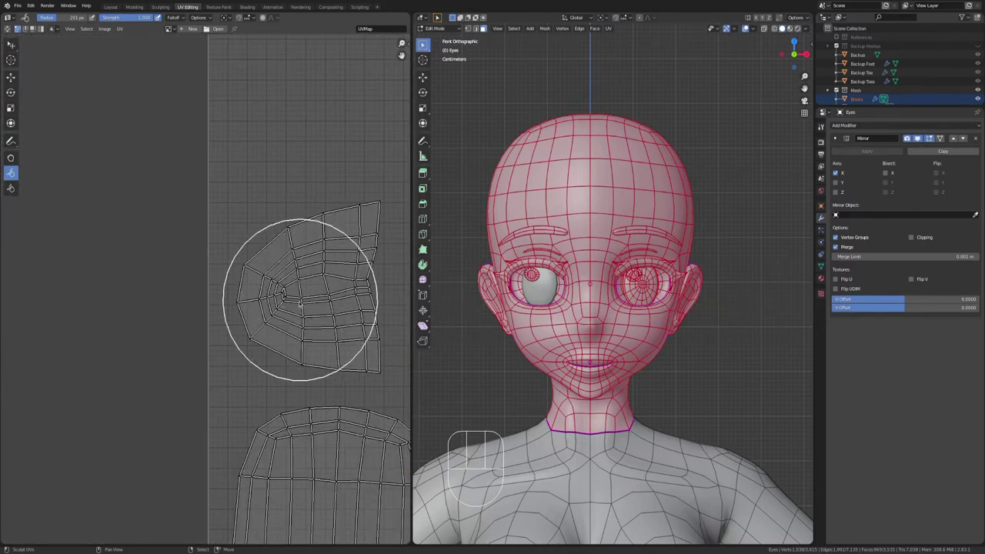
{"action": "scroll", "coordinate": [288, 326], "scroll_direction": "down", "scroll_amount": 2}
{"action": "scroll", "coordinate": [164, 259], "scroll_direction": "down", "scroll_amount": 3}
{"action": "scroll", "coordinate": [264, 165], "scroll_direction": "up", "scroll_amount": 2}
{"action": "scroll", "coordinate": [241, 352], "scroll_direction": "up", "scroll_amount": 2}
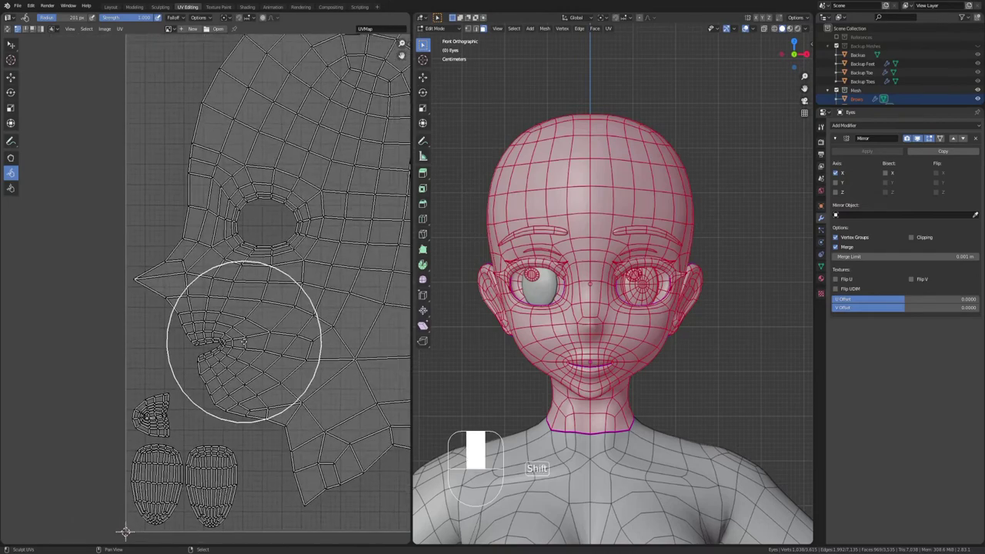
{"action": "scroll", "coordinate": [255, 265], "scroll_direction": "up", "scroll_amount": 2}
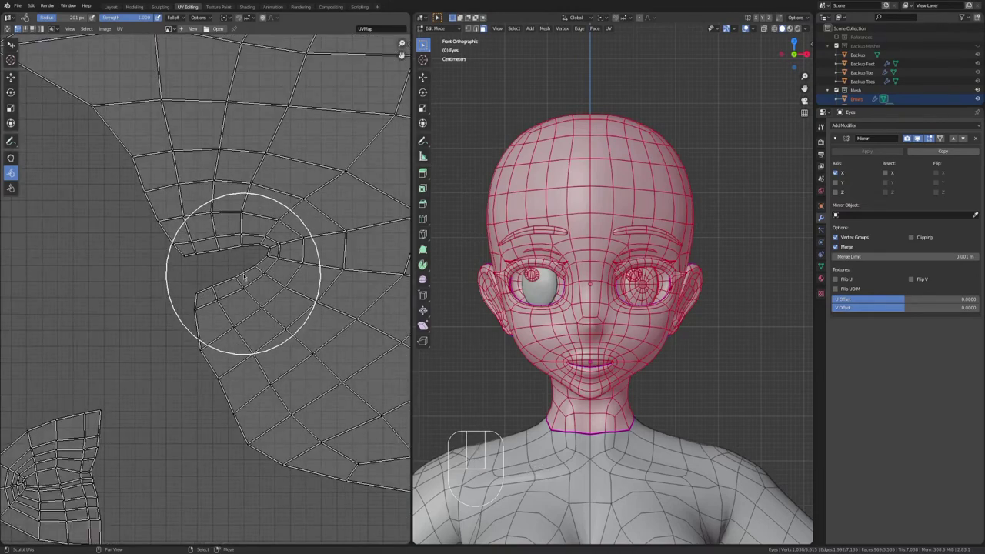
{"action": "scroll", "coordinate": [177, 300], "scroll_direction": "down", "scroll_amount": 5}
{"action": "scroll", "coordinate": [132, 242], "scroll_direction": "up", "scroll_amount": 1}
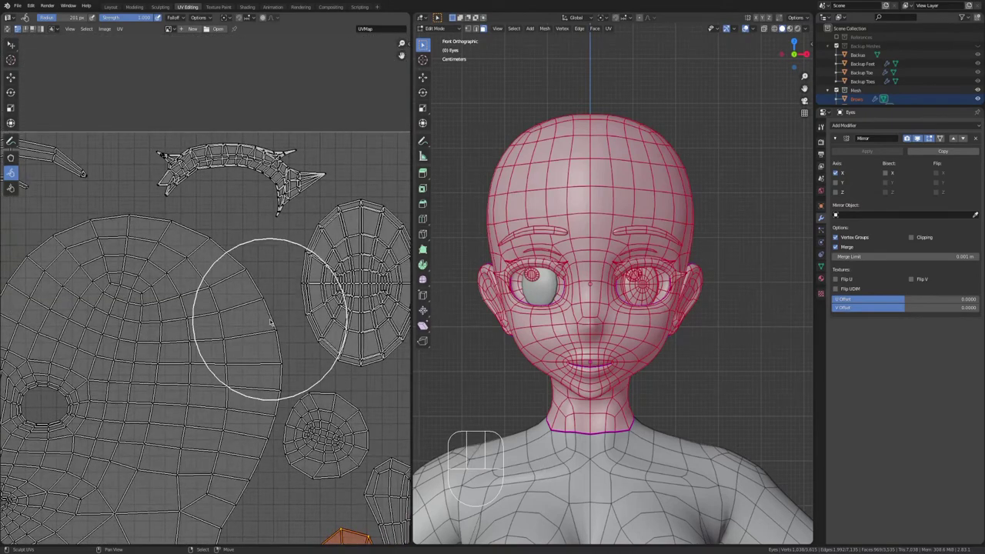
{"action": "scroll", "coordinate": [265, 338], "scroll_direction": "down", "scroll_amount": 4}
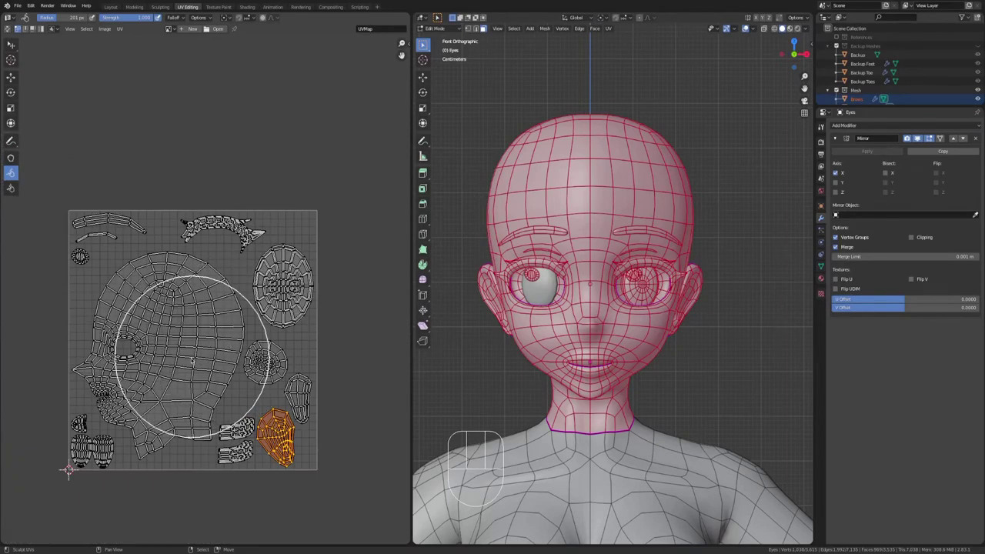
Open only the female body mesh in Edit Mode and switch to edge selection
{"action": "key", "text": "Tab"}
{"action": "scroll", "coordinate": [599, 358], "scroll_direction": "down", "scroll_amount": 4}
{"action": "middle_click_drag", "start_coordinate": [599, 358], "coordinate": [594, 235], "text": "shift"}
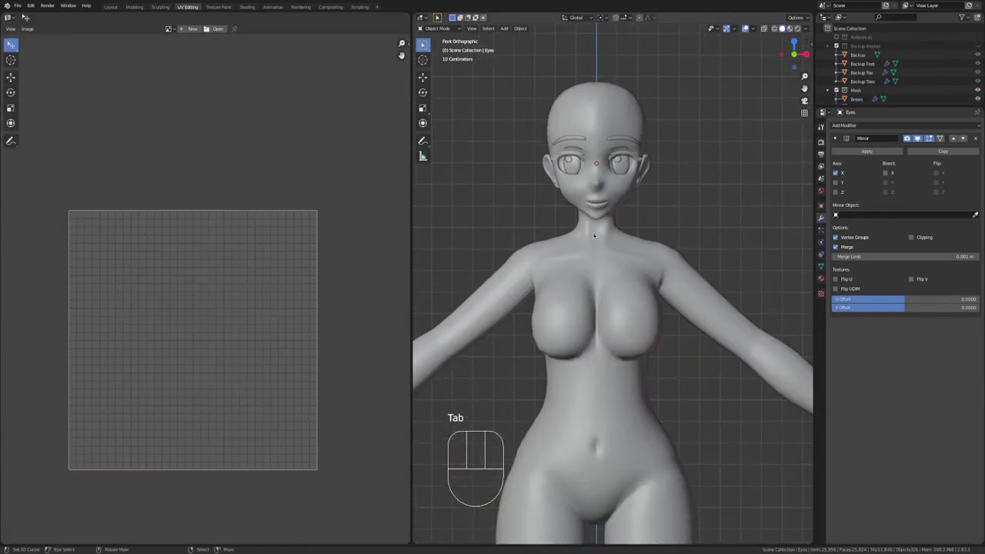
{"action": "left_click", "coordinate": [612, 260]}
{"action": "key", "text": "Tab"}
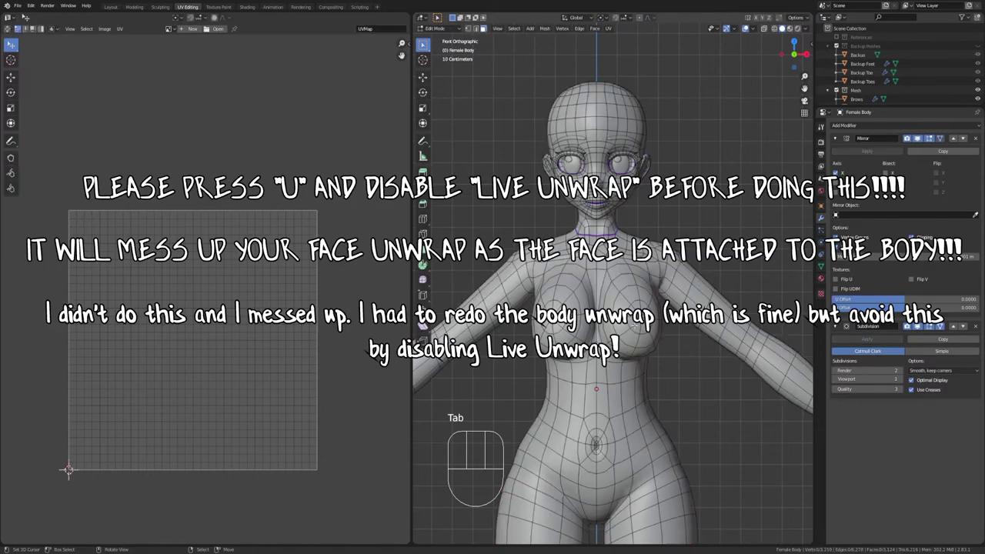
{"action": "scroll", "coordinate": [614, 268], "scroll_direction": "up", "scroll_amount": 2}
{"action": "middle_click_drag", "start_coordinate": [613, 268], "coordinate": [553, 327], "text": "shift"}
{"action": "left_click", "coordinate": [475, 28]}
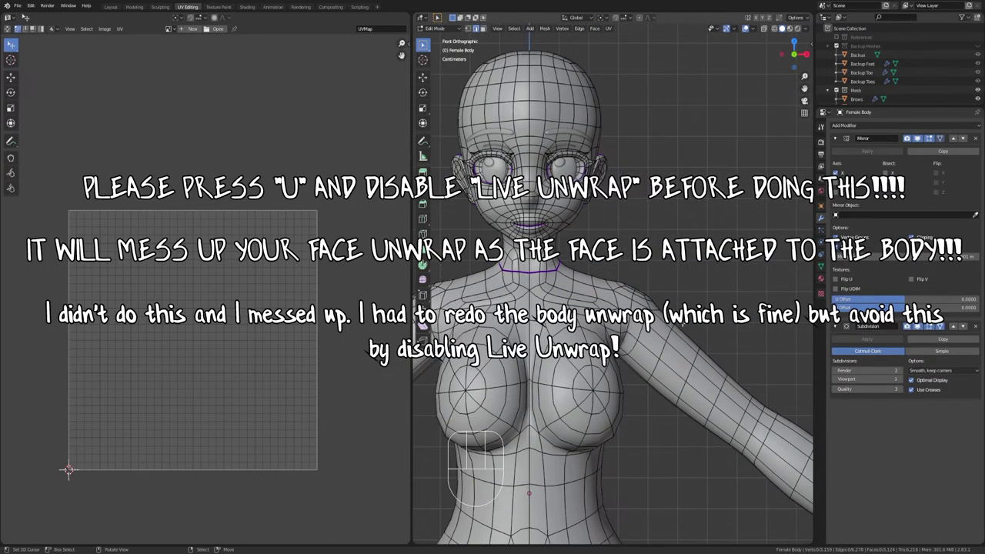
Select the edge loop around the shoulder where the arm joins the torso and mark it as a seam
{"action": "scroll", "coordinate": [682, 324], "scroll_direction": "down", "scroll_amount": 3}
{"action": "middle_click_drag", "start_coordinate": [567, 388], "coordinate": [575, 242], "text": "shift"}
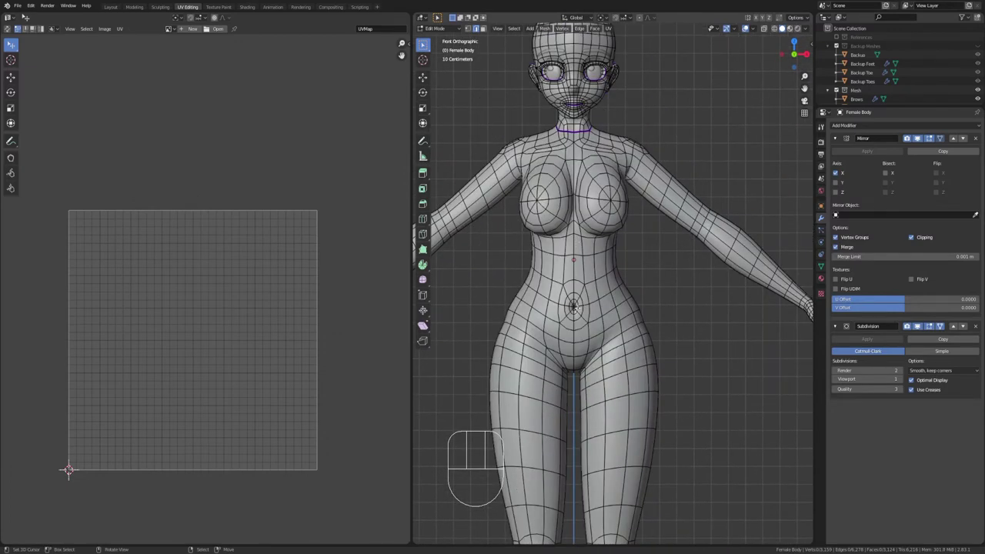
{"action": "middle_click_drag", "start_coordinate": [579, 299], "coordinate": [575, 329], "text": "shift"}
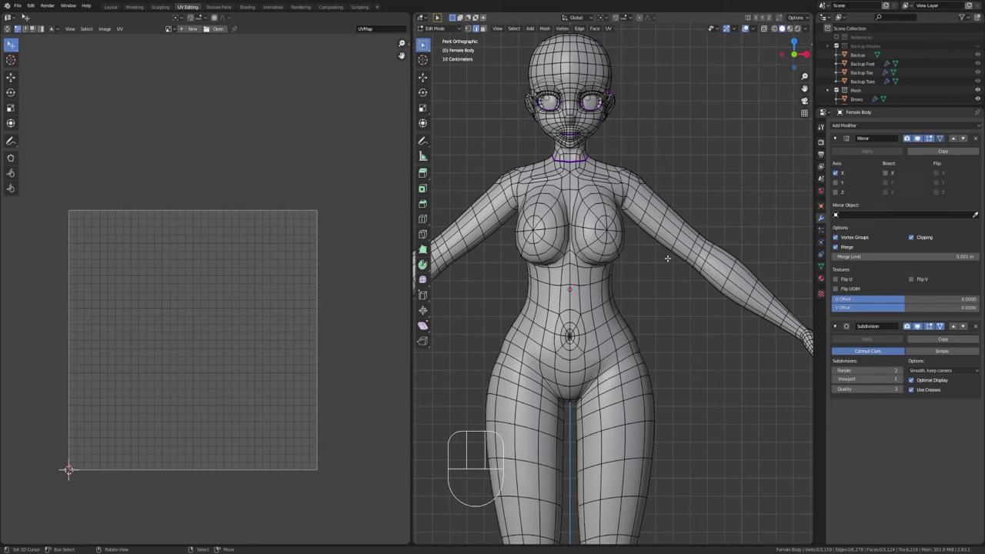
{"action": "scroll", "coordinate": [667, 258], "scroll_direction": "up", "scroll_amount": 3}
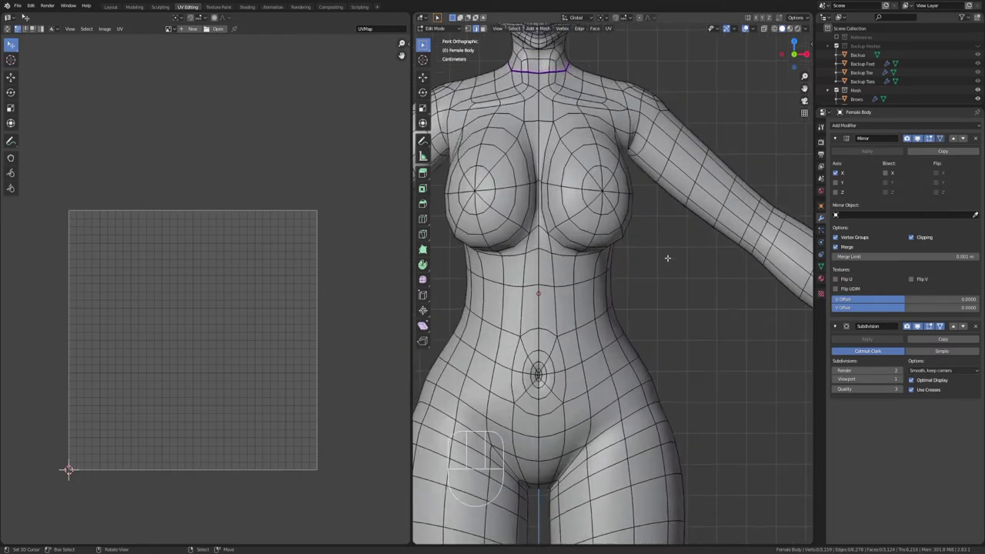
{"action": "middle_click_drag", "start_coordinate": [667, 259], "coordinate": [514, 290]}
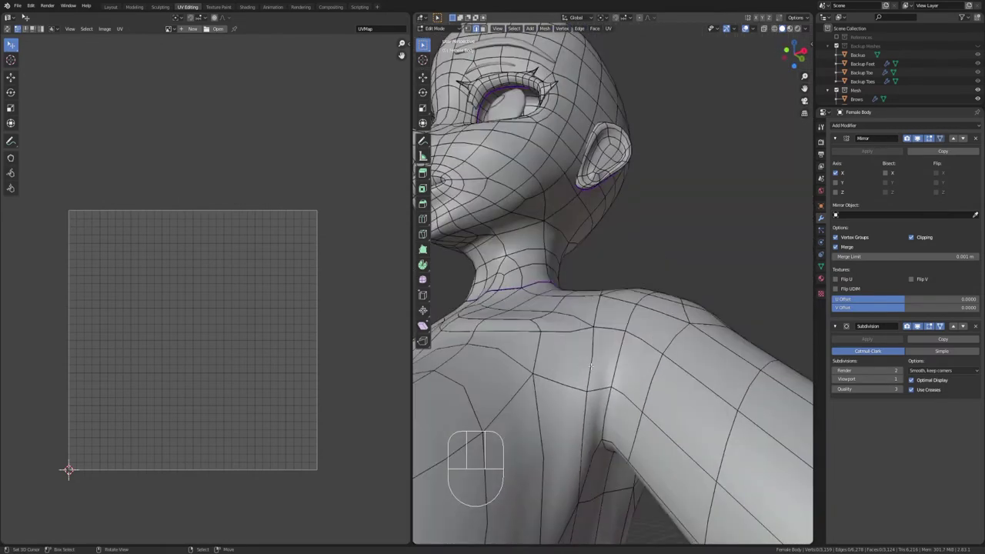
{"action": "right_click", "coordinate": [597, 315], "text": "alt+shift"}
{"action": "middle_click_drag", "start_coordinate": [630, 231], "coordinate": [632, 339]}
{"action": "middle_click_drag", "start_coordinate": [745, 256], "coordinate": [632, 266]}
{"action": "key", "text": "ctrl+e"}
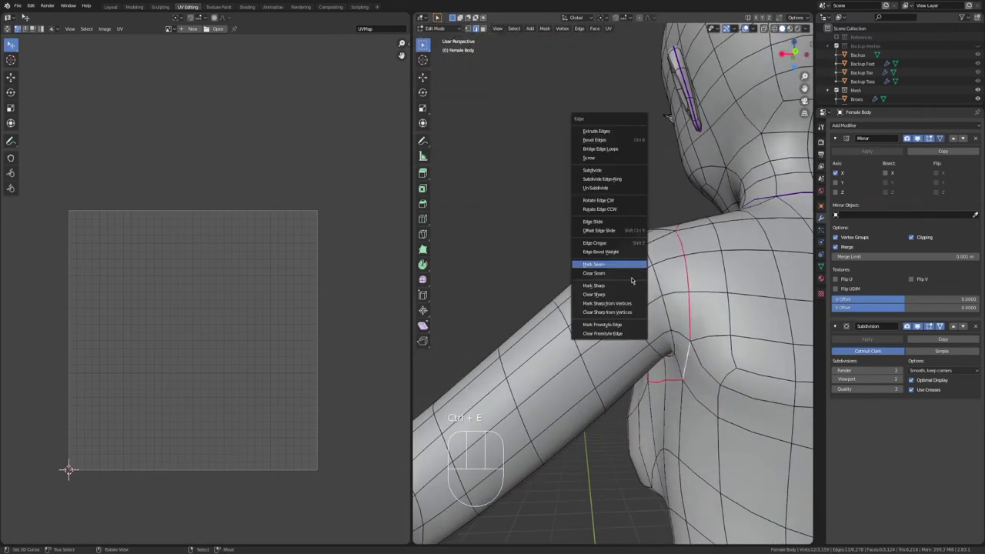
{"action": "left_click", "coordinate": [631, 265]}
Select the edge loop along the arm's underside and circle-deselect its edges on the torso, leg and foot
{"action": "scroll", "coordinate": [631, 278], "scroll_direction": "down", "scroll_amount": 5}
{"action": "middle_click_drag", "start_coordinate": [632, 308], "coordinate": [612, 262], "text": "shift"}
{"action": "middle_click_drag", "start_coordinate": [615, 431], "coordinate": [654, 339]}
{"action": "left_click", "coordinate": [654, 280], "text": "alt"}
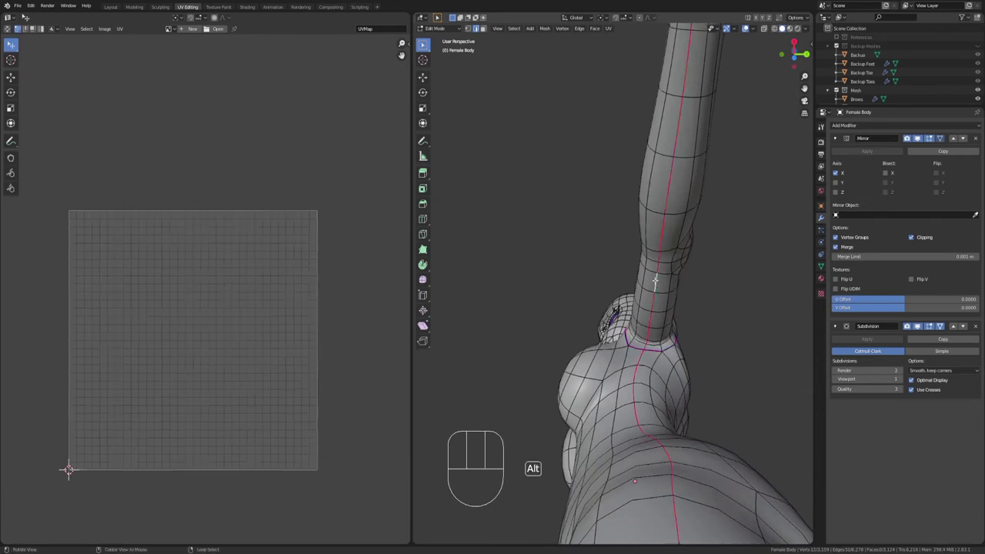
{"action": "scroll", "coordinate": [660, 212], "scroll_direction": "down", "scroll_amount": 5}
{"action": "middle_click_drag", "start_coordinate": [660, 212], "coordinate": [667, 308]}
{"action": "scroll", "coordinate": [667, 308], "scroll_direction": "up", "scroll_amount": 2}
{"action": "key", "text": "c"}
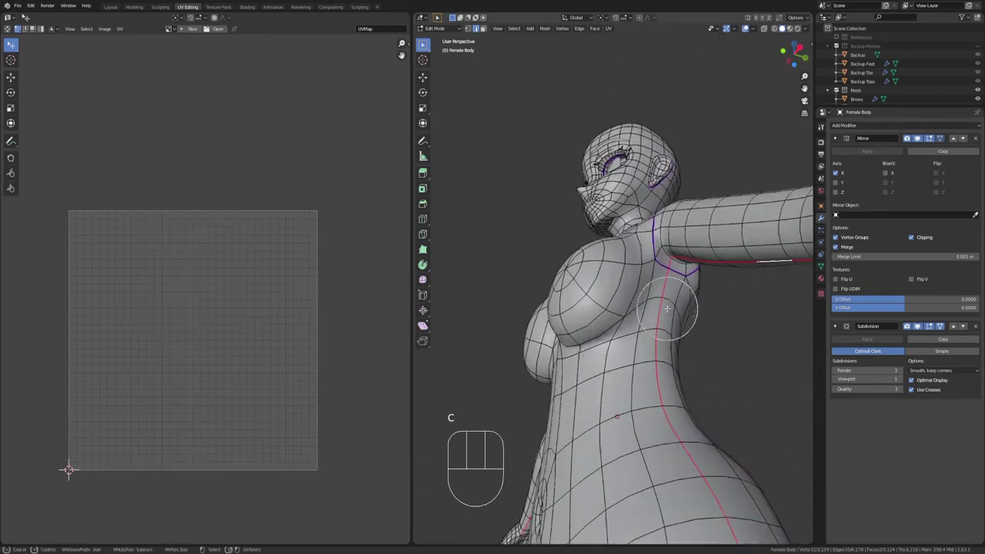
{"action": "right_click", "coordinate": [670, 440]}
{"action": "scroll", "coordinate": [661, 416], "scroll_direction": "down", "scroll_amount": 4}
{"action": "middle_click_drag", "start_coordinate": [625, 347], "coordinate": [628, 281]}
{"action": "scroll", "coordinate": [623, 168], "scroll_direction": "down", "scroll_amount": 2}
{"action": "key", "text": "c"}
{"action": "right_click", "coordinate": [650, 396]}
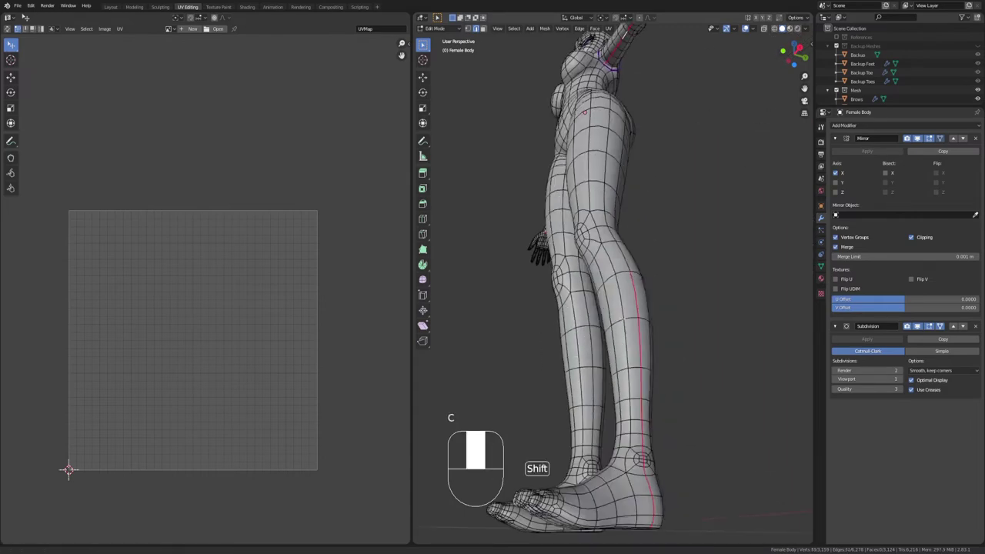
{"action": "middle_click_drag", "start_coordinate": [677, 269], "coordinate": [673, 330], "text": "shift"}
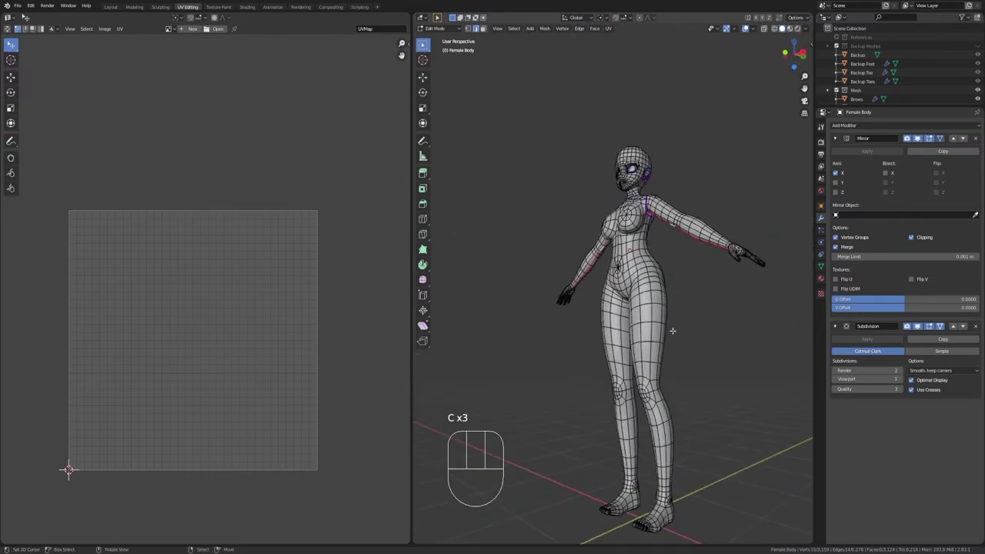
Deselect the loop's edges beyond the wrist and mark the remaining underarm edges as a seam
{"action": "scroll", "coordinate": [655, 198], "scroll_direction": "up", "scroll_amount": 7}
{"action": "middle_click_drag", "start_coordinate": [739, 361], "coordinate": [554, 284], "text": "shift"}
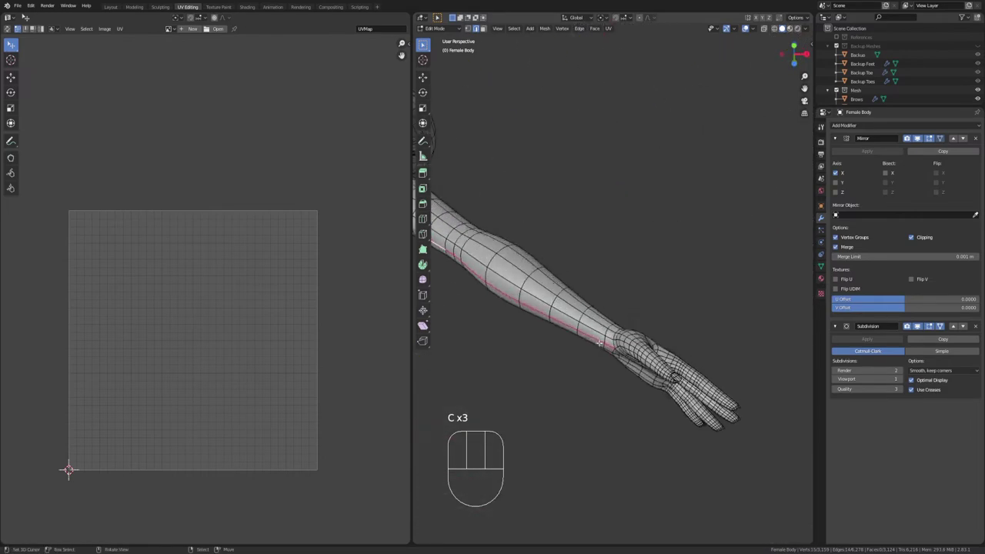
{"action": "scroll", "coordinate": [615, 339], "scroll_direction": "up", "scroll_amount": 4}
{"action": "middle_click_drag", "start_coordinate": [647, 346], "coordinate": [669, 323], "text": "shift"}
{"action": "mouse_move", "coordinate": [670, 323]}
{"action": "middle_mouse_down"}
{"action": "mouse_move", "coordinate": [598, 332]}
{"action": "mouse_move", "coordinate": [639, 296]}
{"action": "middle_mouse_up"}
{"action": "key", "text": "c"}
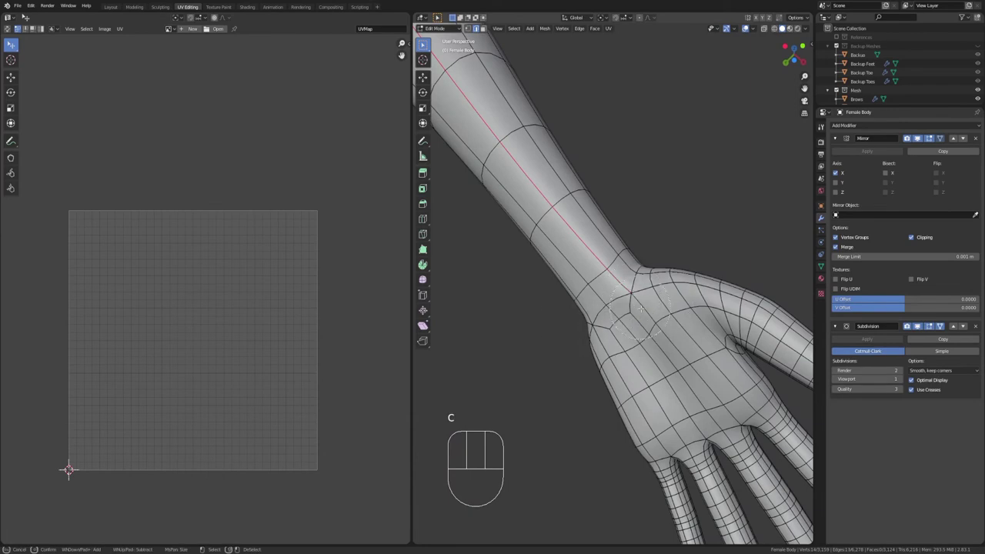
{"action": "key", "text": "ctrl+e"}
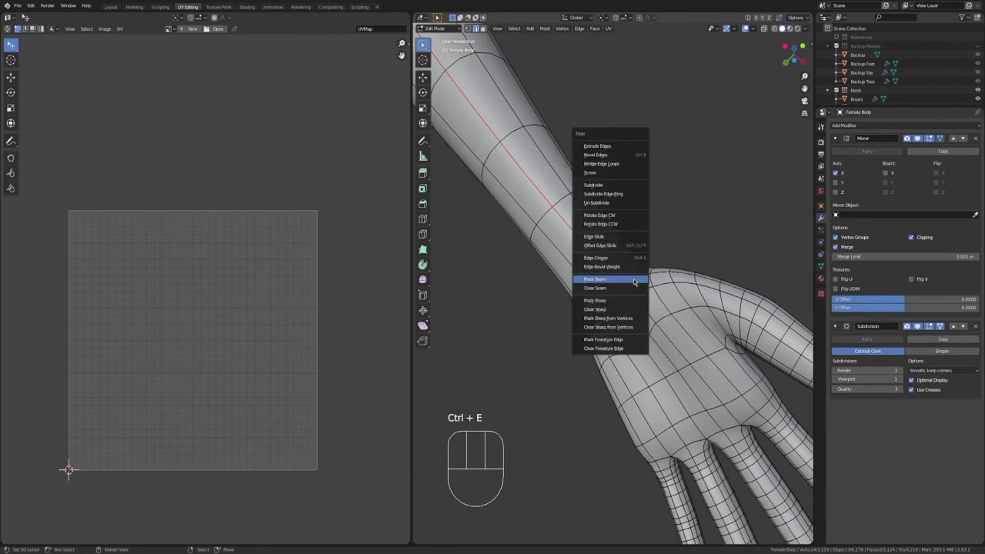
{"action": "left_click", "coordinate": [608, 279]}
Mark a seam around the wrist to separate the hand from the arm
{"action": "middle_click_drag", "start_coordinate": [623, 318], "coordinate": [514, 309]}
{"action": "key", "text": "ctrl+e"}
{"action": "left_click", "coordinate": [613, 366]}
Select the edge loop running along the thumb and fingers, deselect its edges on the arm and mark the rest as a seam
{"action": "right_click", "coordinate": [501, 147], "text": "alt"}
{"action": "scroll", "coordinate": [501, 147], "scroll_direction": "down", "scroll_amount": 4}
{"action": "key", "text": "c"}
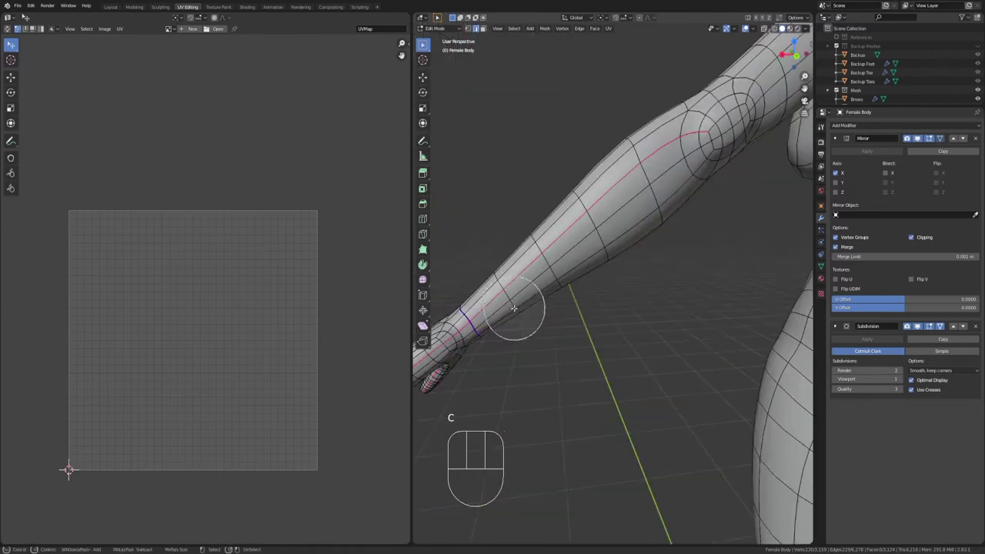
{"action": "mouse_move", "coordinate": [508, 202]}
{"action": "middle_mouse_down"}
{"action": "mouse_move", "coordinate": [672, 246]}
{"action": "mouse_move", "coordinate": [756, 287]}
{"action": "middle_mouse_up"}
{"action": "key", "text": "c"}
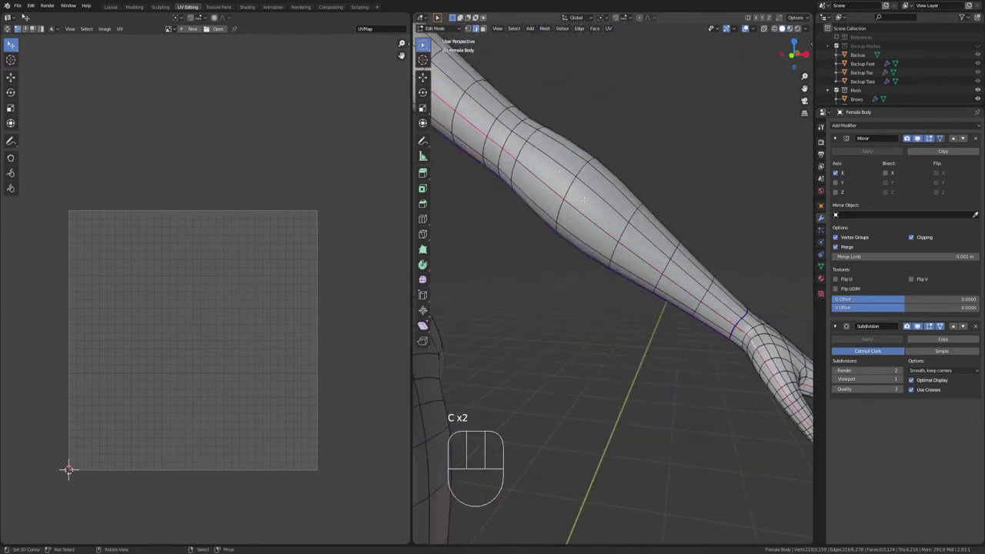
{"action": "scroll", "coordinate": [601, 283], "scroll_direction": "up", "scroll_amount": 4}
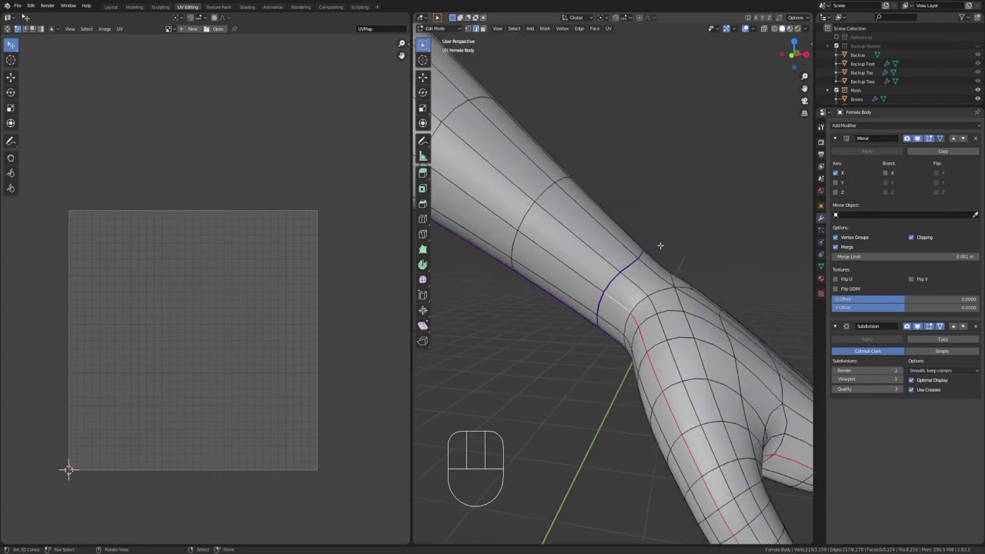
{"action": "scroll", "coordinate": [597, 327], "scroll_direction": "down", "scroll_amount": 8}
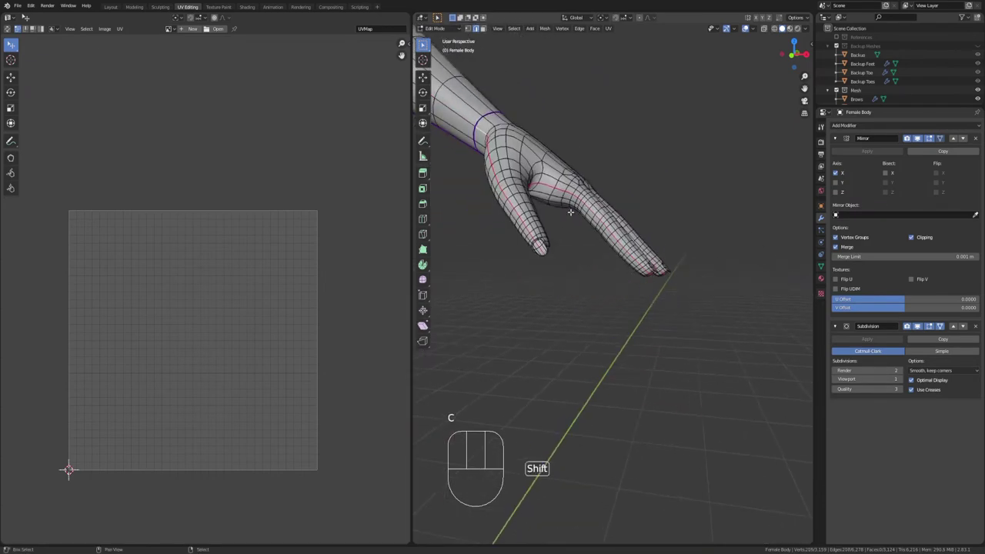
{"action": "scroll", "coordinate": [572, 211], "scroll_direction": "up", "scroll_amount": 1}
{"action": "middle_click_drag", "start_coordinate": [590, 211], "coordinate": [639, 274], "text": "shift"}
{"action": "key", "text": "ctrl+e"}
{"action": "left_click", "coordinate": [635, 272]}
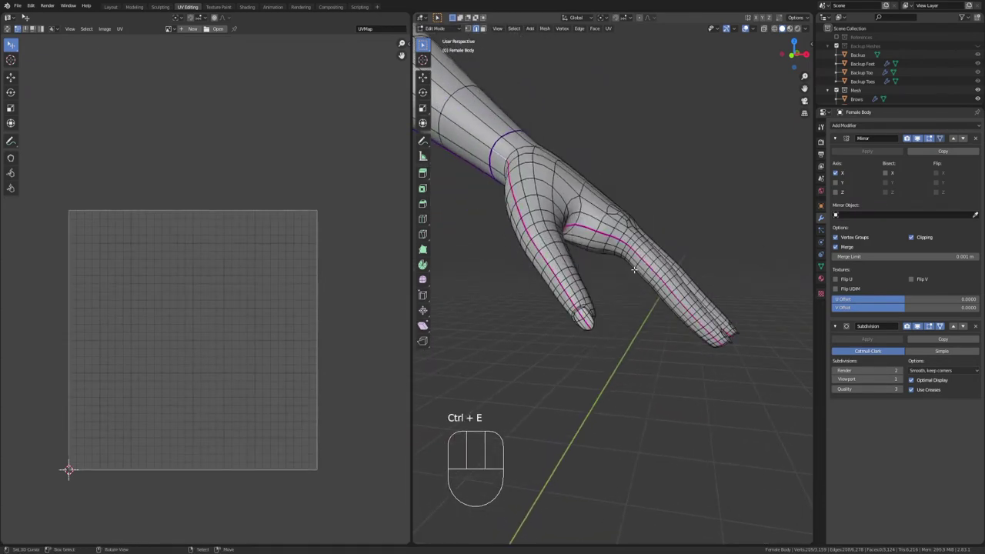
Select the edge loop around the thumbnail and mark it as a seam
{"action": "scroll", "coordinate": [547, 289], "scroll_direction": "up", "scroll_amount": 6}
{"action": "left_click", "coordinate": [660, 316], "text": "alt"}
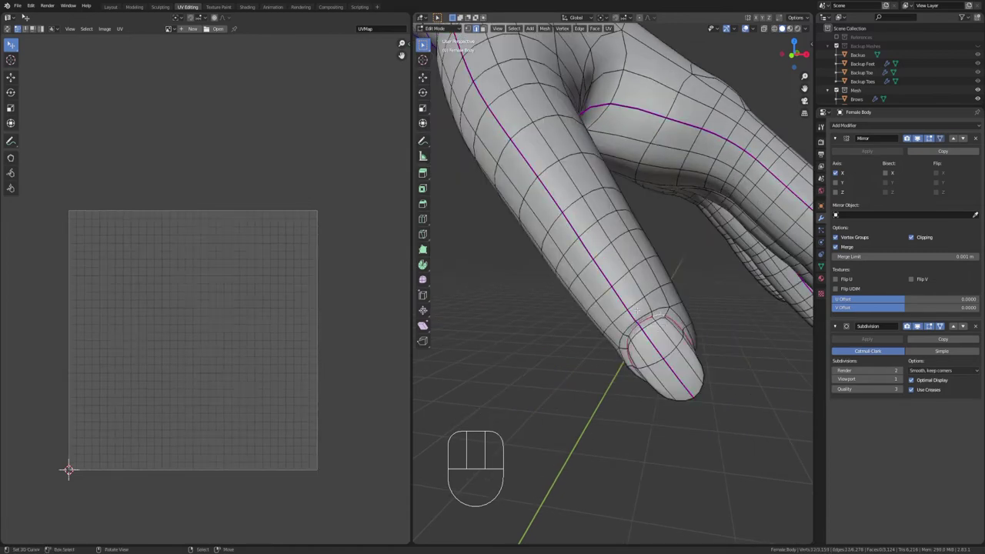
{"action": "key", "text": "ctrl+e"}
{"action": "left_click", "coordinate": [643, 310]}
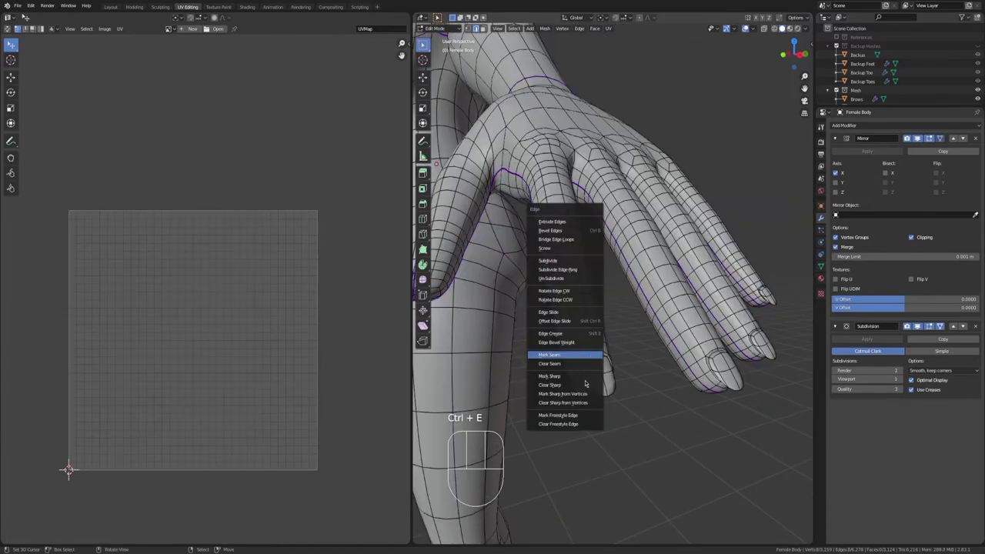
Select the edge loops around the remaining fingernails and mark each one as a seam
{"action": "left_click", "coordinate": [584, 380]}
{"action": "key", "text": "ctrl+e"}
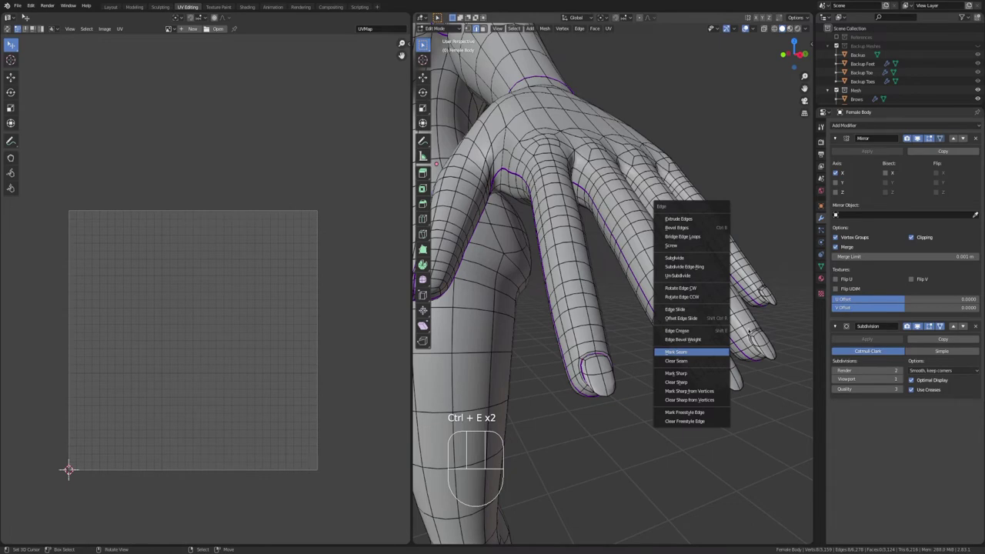
{"action": "left_click", "coordinate": [691, 352]}
{"action": "right_click", "coordinate": [756, 332], "text": "alt"}
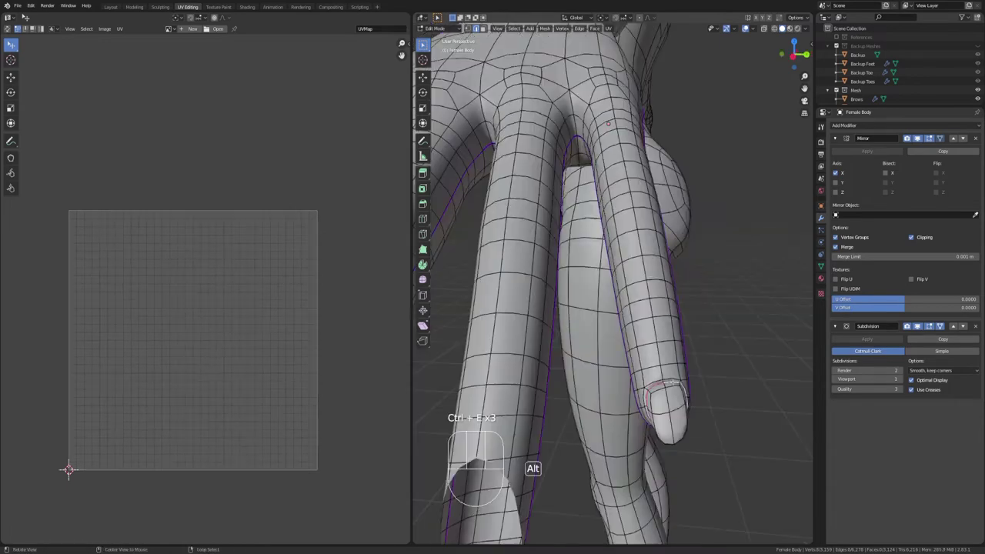
{"action": "key", "text": "ctrl+e"}
{"action": "left_click", "coordinate": [672, 385]}
Select the linked faces on both halves of the thumbnail and clear their seams
{"action": "scroll", "coordinate": [673, 382], "scroll_direction": "down", "scroll_amount": 3}
{"action": "middle_click_drag", "start_coordinate": [672, 383], "coordinate": [648, 332]}
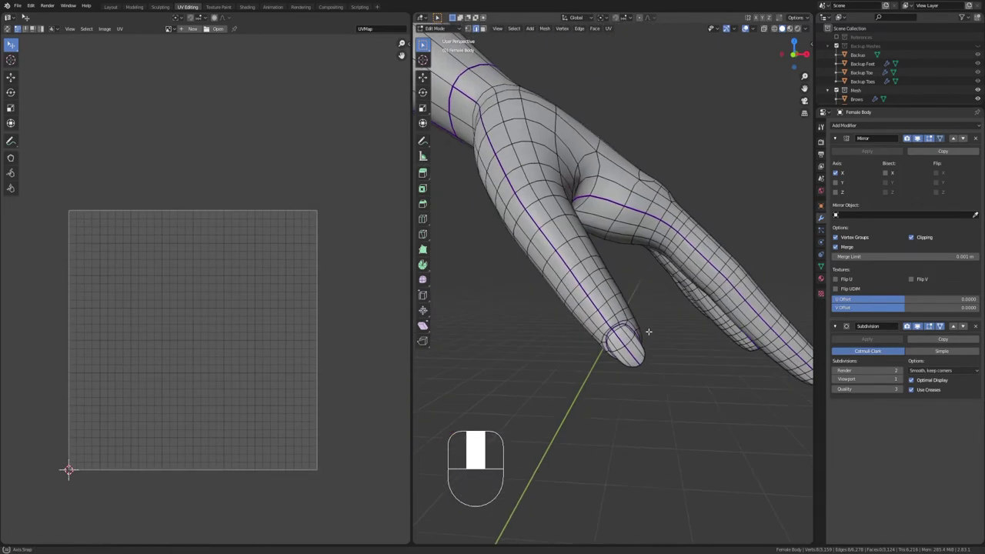
{"action": "scroll", "coordinate": [649, 331], "scroll_direction": "up", "scroll_amount": 2}
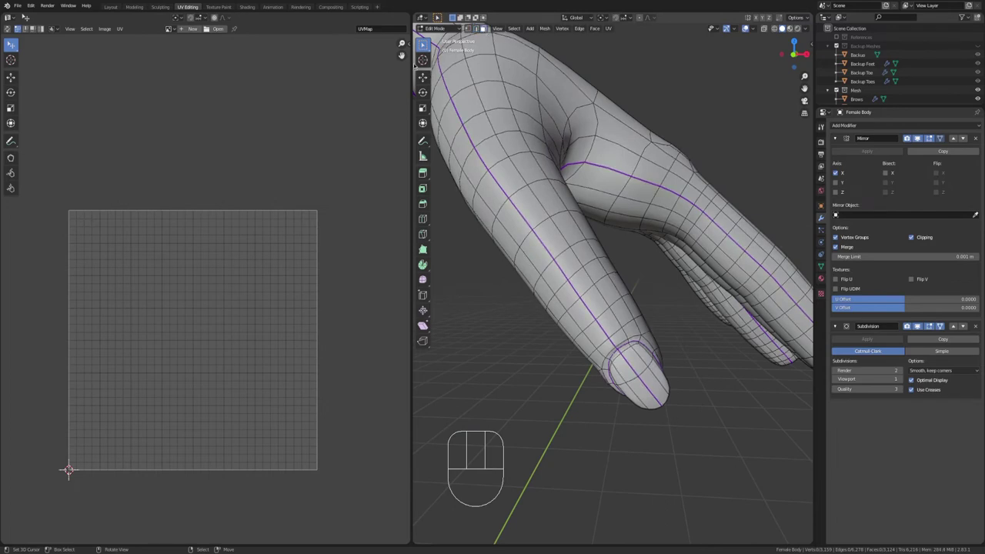
{"action": "key", "text": "l"}
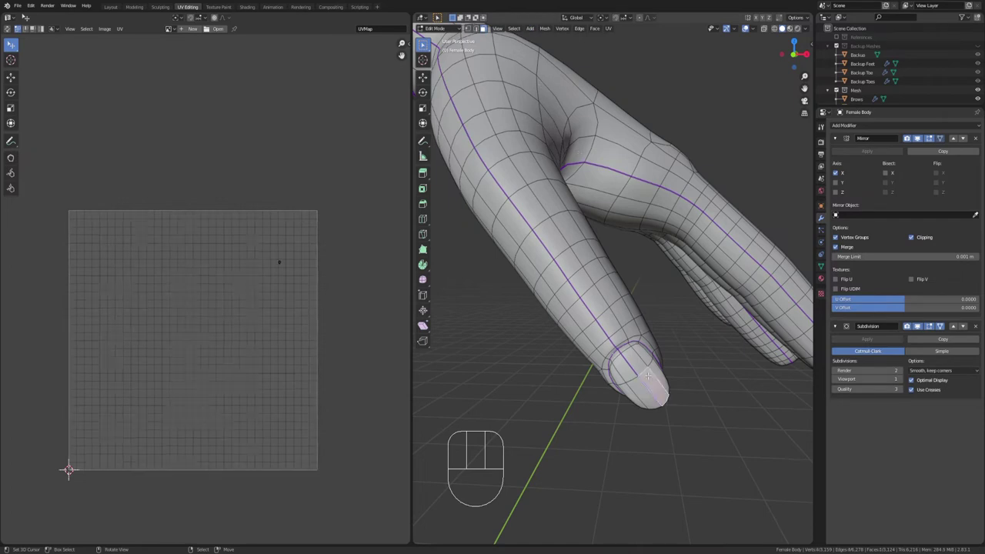
{"action": "key", "text": "period"}
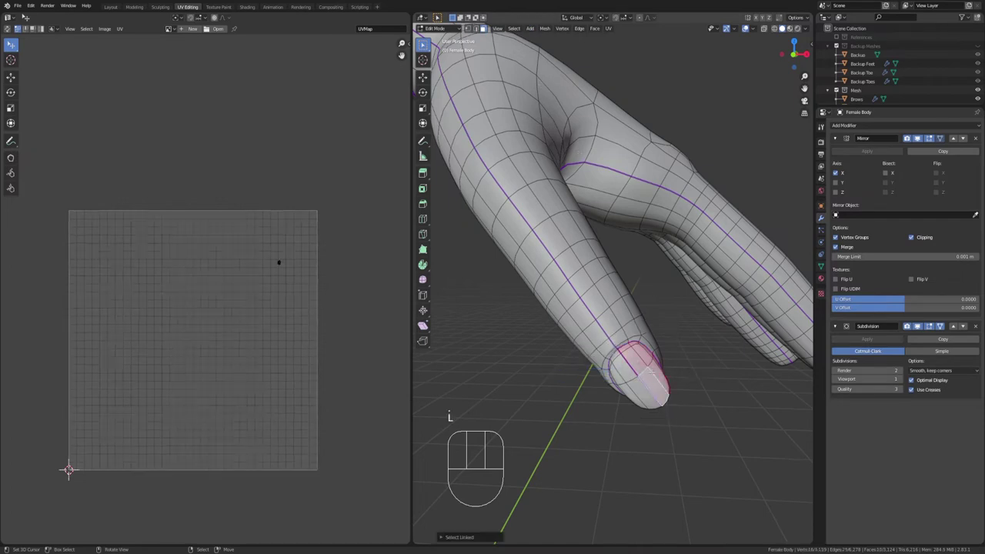
{"action": "key", "text": "ctrl+e"}
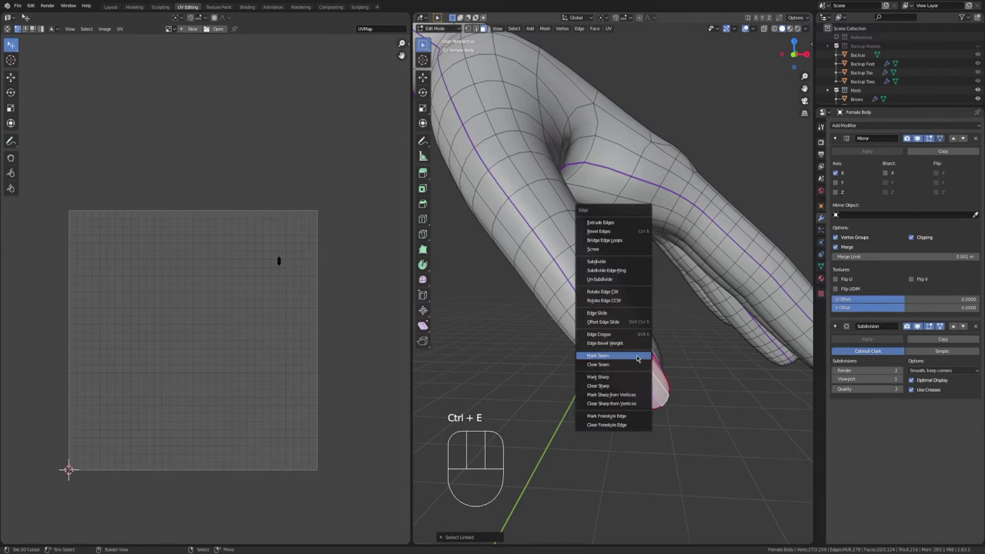
{"action": "left_click", "coordinate": [631, 365]}
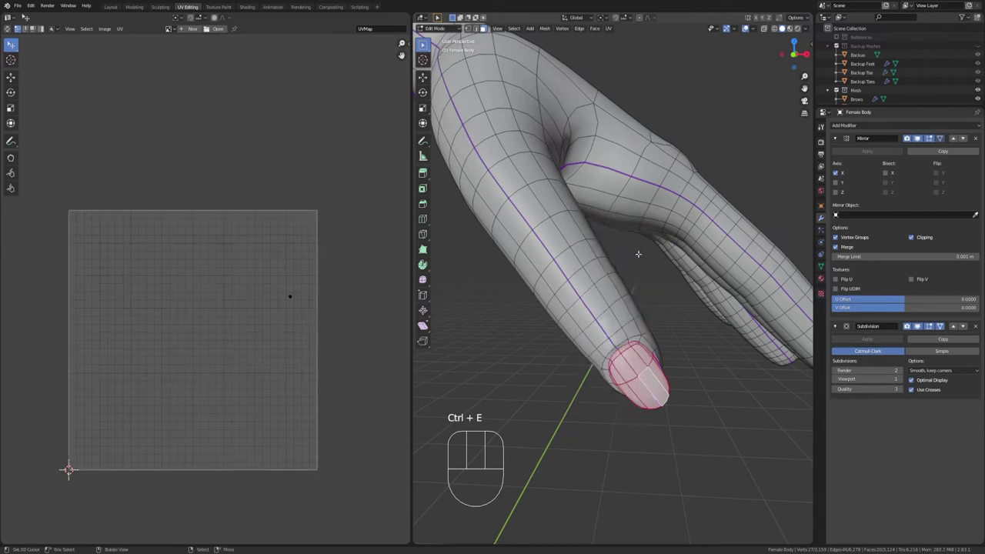
Reselect the edge loop bordering the thumbnail in edge mode and mark it as a seam
{"action": "left_click", "coordinate": [475, 28]}
{"action": "right_click", "coordinate": [633, 342], "text": "alt"}
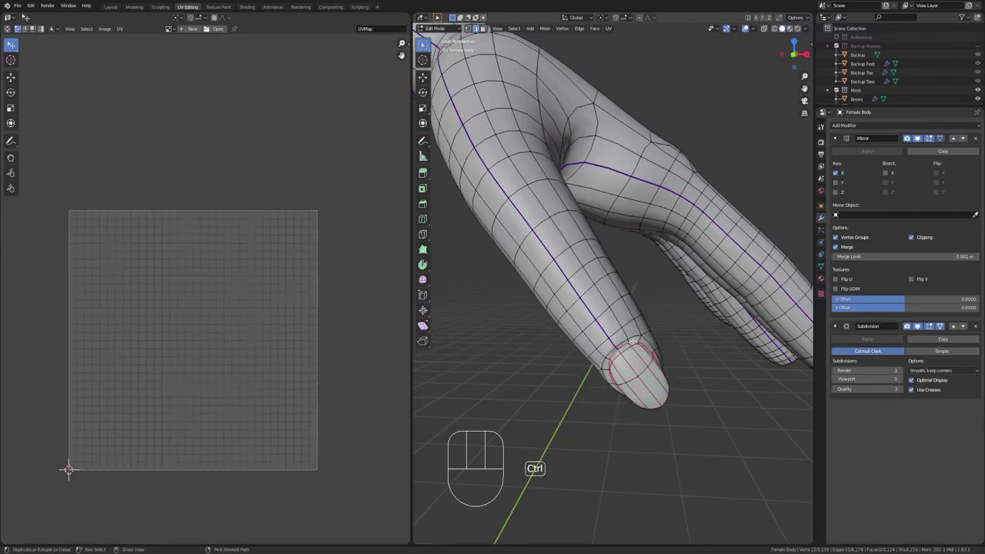
{"action": "key", "text": "ctrl+e"}
{"action": "left_click", "coordinate": [623, 332]}
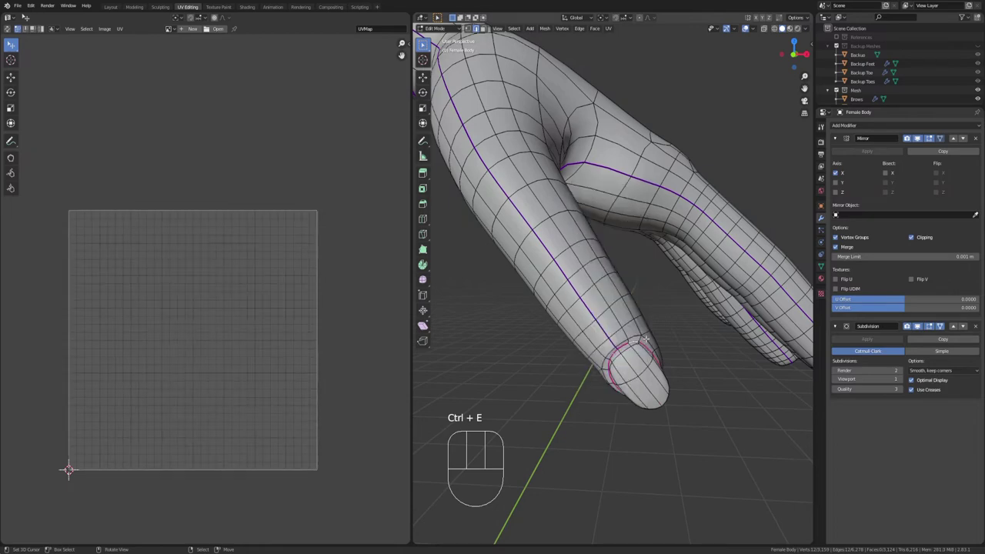
{"action": "right_click", "coordinate": [618, 356]}
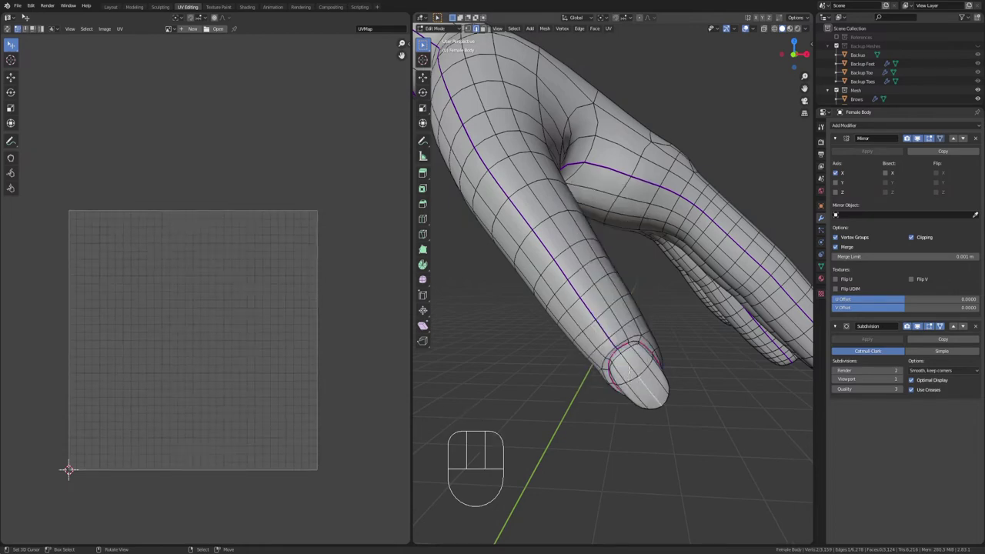
Examine the edge flow around the breasts, navel and hips for possible body seam placement
{"action": "middle_click_drag", "start_coordinate": [650, 351], "coordinate": [703, 257]}
{"action": "key", "text": "KP_1"}
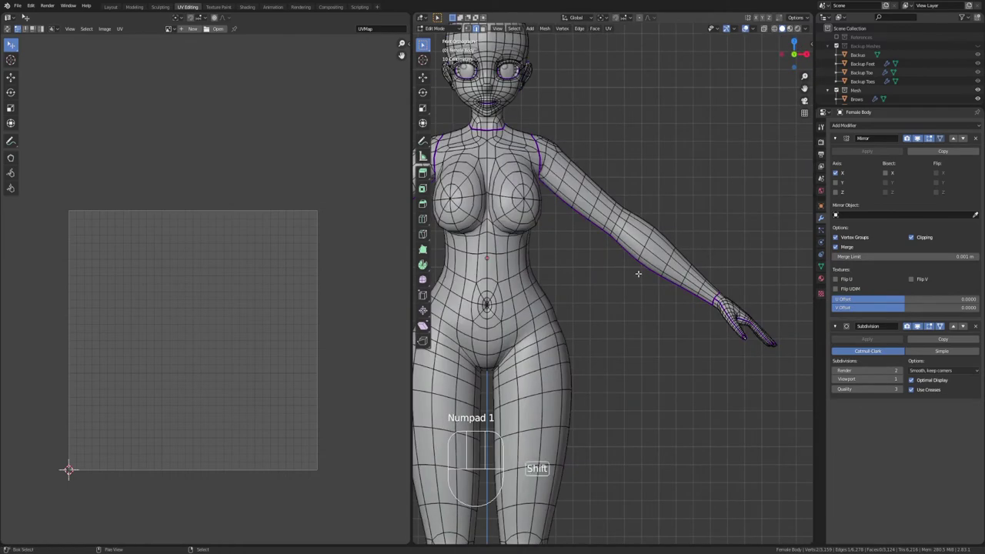
{"action": "scroll", "coordinate": [637, 273], "scroll_direction": "up", "scroll_amount": 8}
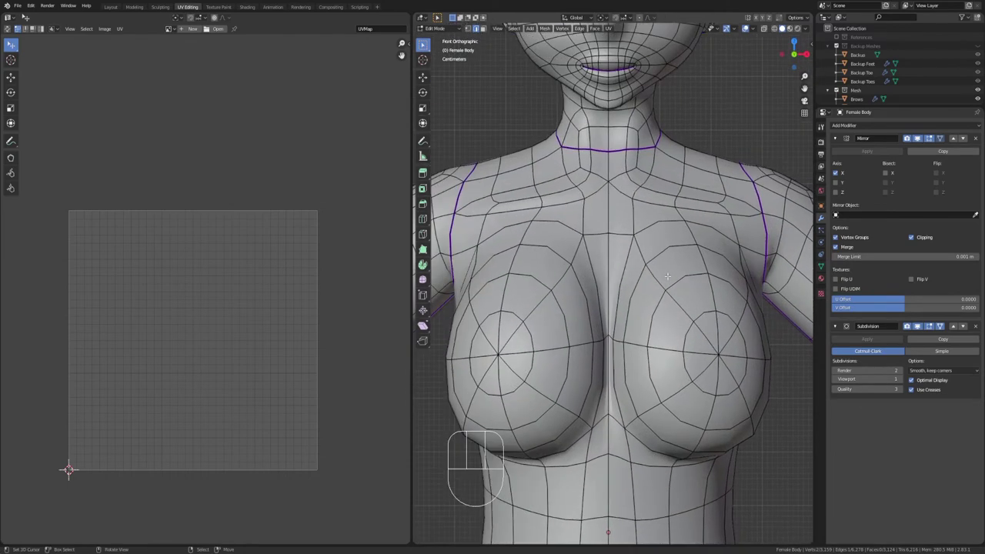
{"action": "right_click", "coordinate": [624, 273], "text": "alt"}
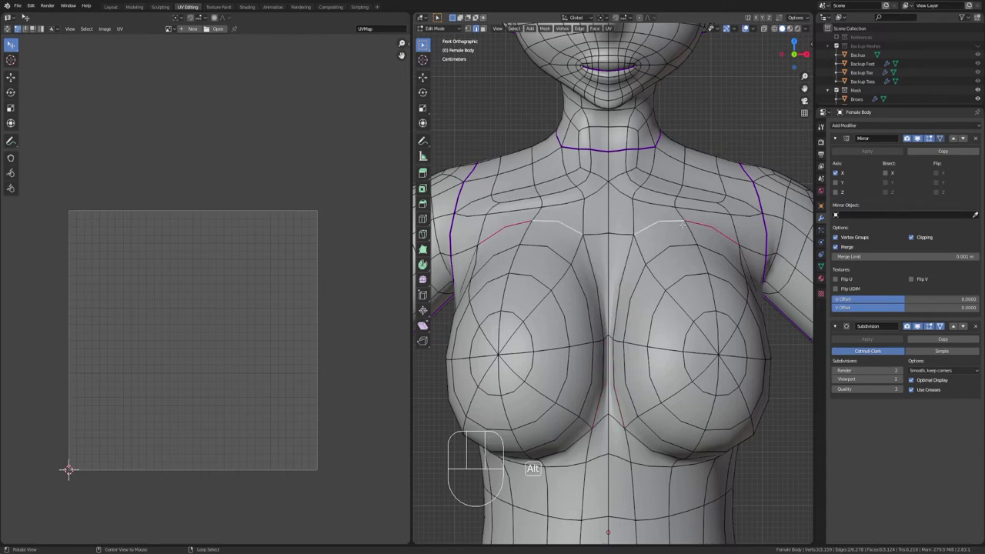
{"action": "middle_click_drag", "start_coordinate": [755, 317], "coordinate": [654, 109]}
{"action": "scroll", "coordinate": [574, 332], "scroll_direction": "down", "scroll_amount": 6}
{"action": "scroll", "coordinate": [654, 109], "scroll_direction": "up", "scroll_amount": 3}
{"action": "middle_click_drag", "start_coordinate": [634, 177], "coordinate": [625, 307], "text": "shift"}
{"action": "scroll", "coordinate": [615, 308], "scroll_direction": "up", "scroll_amount": 3}
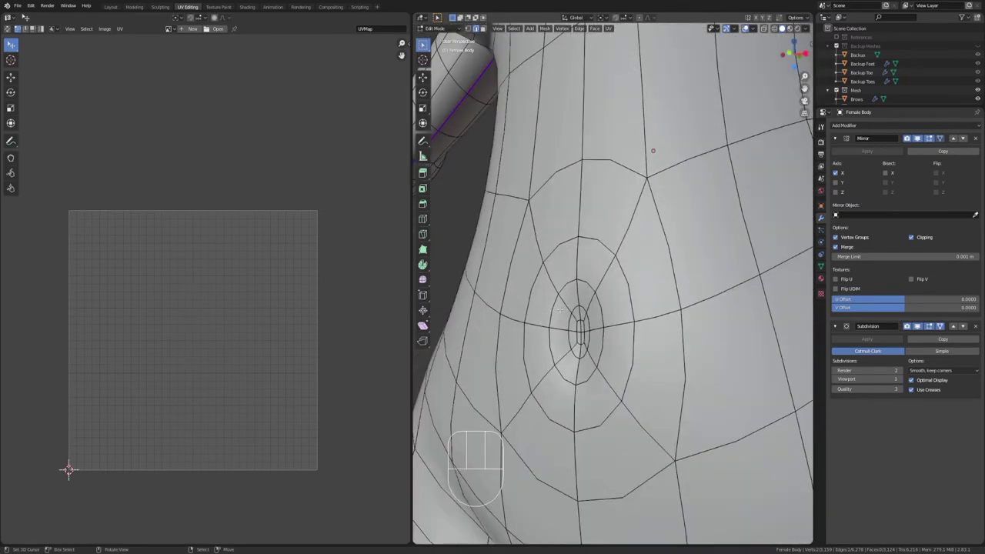
{"action": "scroll", "coordinate": [600, 311], "scroll_direction": "down", "scroll_amount": 8}
{"action": "middle_click_drag", "start_coordinate": [583, 270], "coordinate": [581, 93], "text": "shift"}
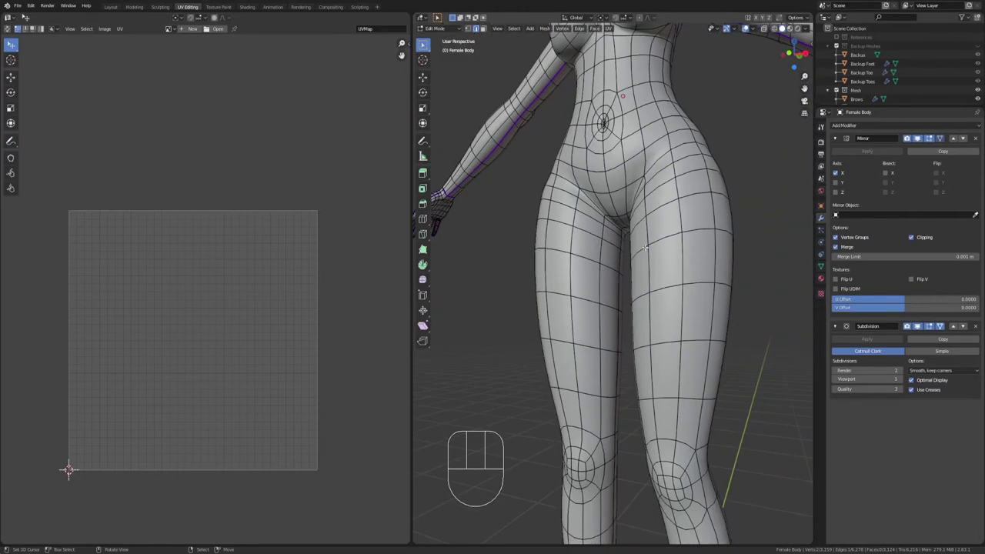
Select the edge loop along the inner legs, deselect its edges below the ankle and mark the rest as a seam
{"action": "scroll", "coordinate": [649, 325], "scroll_direction": "up", "scroll_amount": 3}
{"action": "middle_click_drag", "start_coordinate": [649, 325], "coordinate": [654, 210], "text": "shift"}
{"action": "scroll", "coordinate": [612, 254], "scroll_direction": "down", "scroll_amount": 2}
{"action": "scroll", "coordinate": [645, 195], "scroll_direction": "down", "scroll_amount": 4}
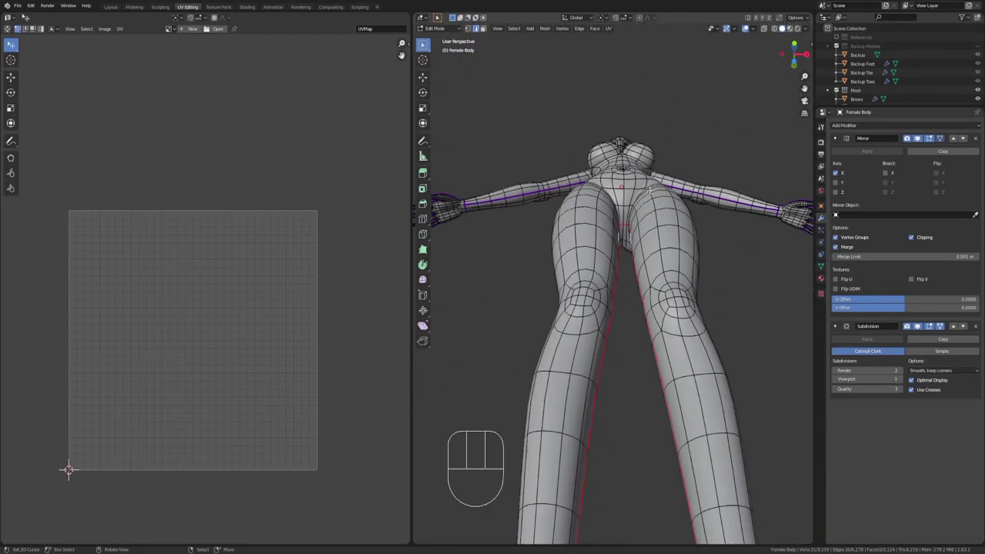
{"action": "key", "text": "c"}
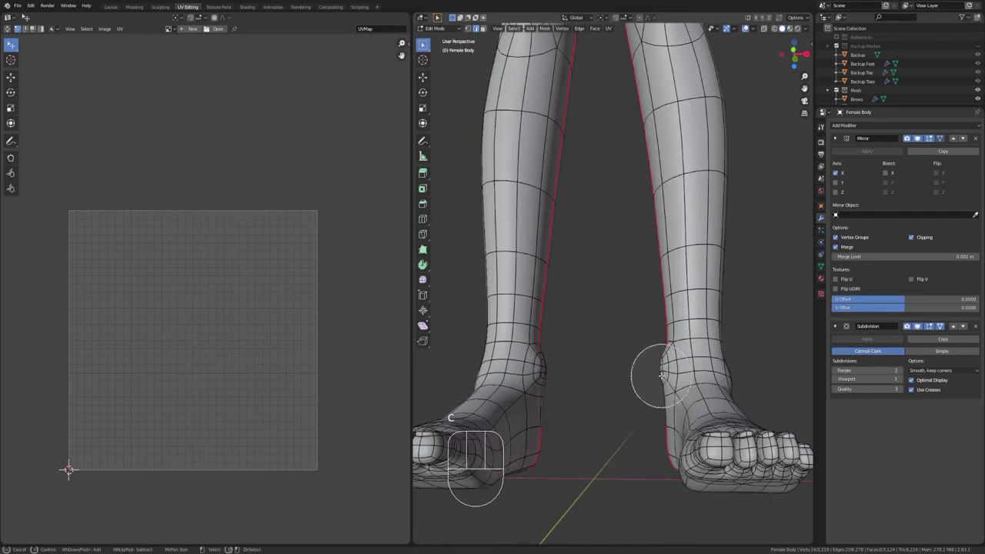
{"action": "mouse_move", "coordinate": [682, 466]}
{"action": "middle_mouse_down"}
{"action": "mouse_move", "coordinate": [660, 396]}
{"action": "mouse_move", "coordinate": [717, 420]}
{"action": "mouse_move", "coordinate": [685, 380]}
{"action": "middle_mouse_up"}
{"action": "key", "text": "c"}
{"action": "key", "text": "ctrl+e"}
{"action": "left_click", "coordinate": [686, 380]}
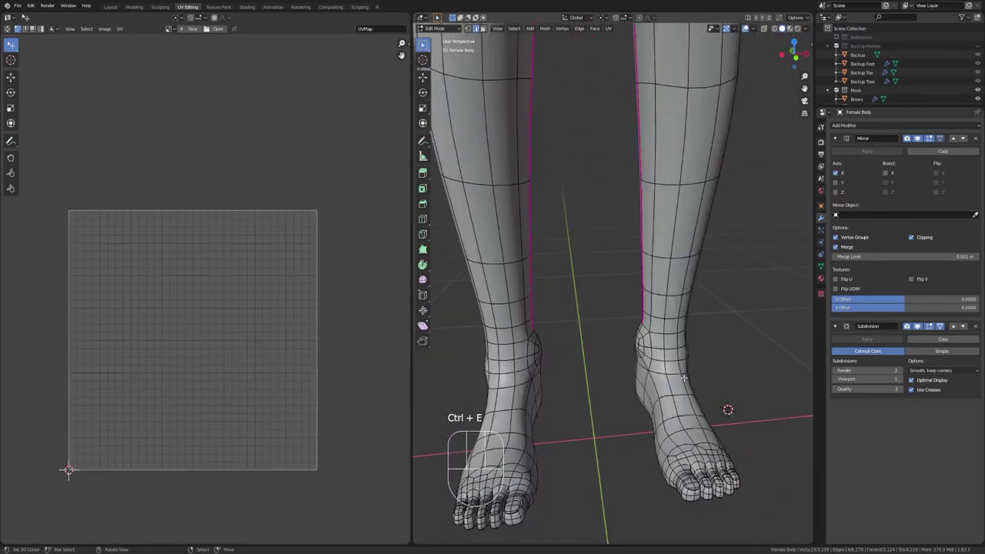
Select the edge loop around the ankle and mark it as a seam to separate the foot from the leg
{"action": "right_click", "coordinate": [700, 343], "text": "alt"}
{"action": "middle_click_drag", "start_coordinate": [744, 343], "coordinate": [486, 321]}
{"action": "scroll", "coordinate": [578, 308], "scroll_direction": "up", "scroll_amount": 5}
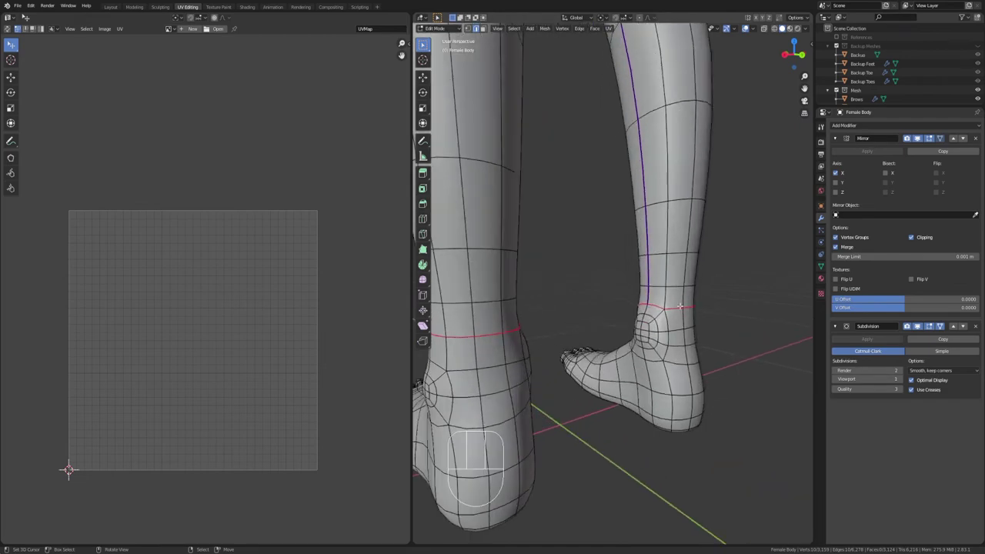
{"action": "key", "text": "ctrl+e"}
{"action": "left_click", "coordinate": [680, 309]}
Select the edge loops outlining the sole and running under all five toes, and mark them as a seam
{"action": "scroll", "coordinate": [680, 309], "scroll_direction": "down", "scroll_amount": 2}
{"action": "middle_click_drag", "start_coordinate": [680, 324], "coordinate": [708, 342]}
{"action": "scroll", "coordinate": [692, 343], "scroll_direction": "up", "scroll_amount": 2}
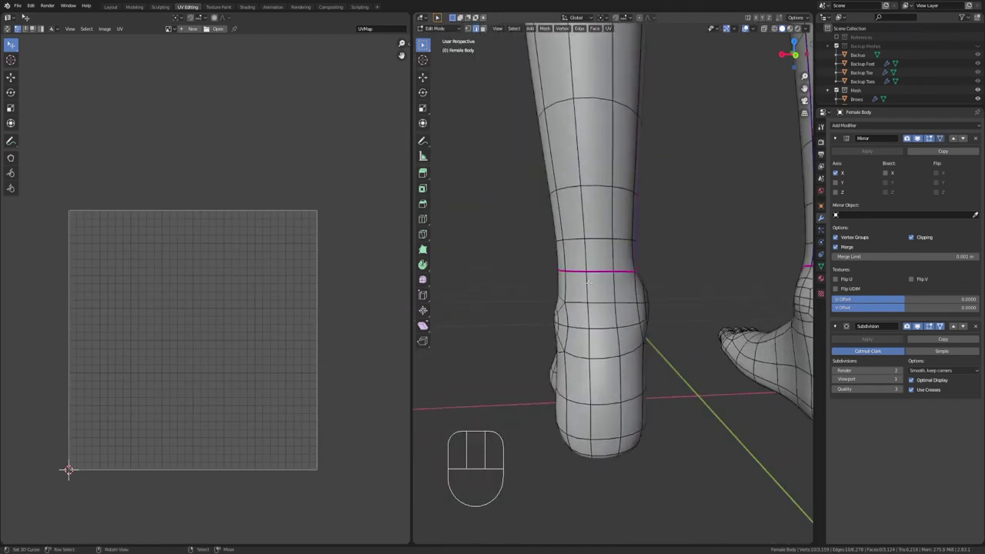
{"action": "middle_click_drag", "start_coordinate": [597, 308], "coordinate": [667, 302]}
{"action": "right_click", "coordinate": [636, 381], "text": "alt"}
{"action": "middle_click_drag", "start_coordinate": [528, 398], "coordinate": [737, 340]}
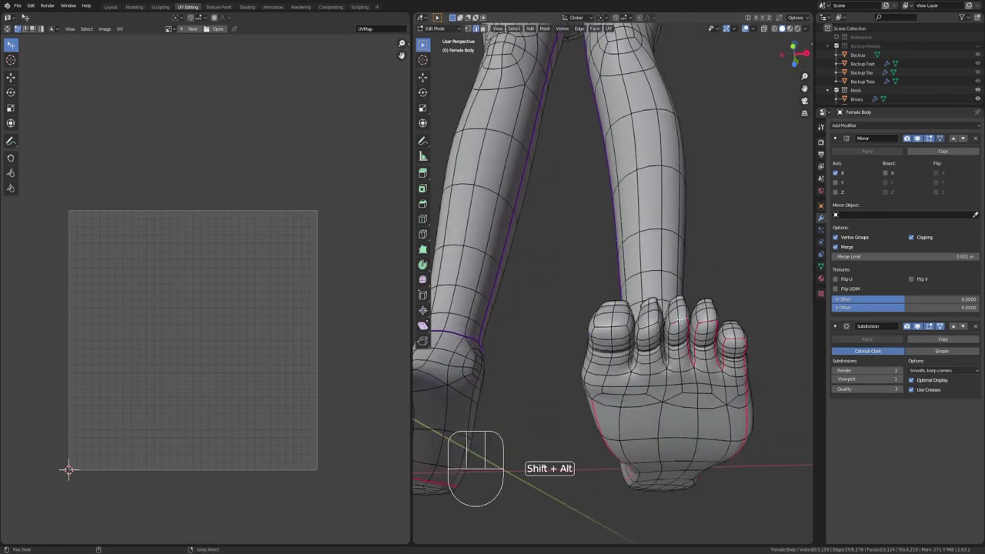
{"action": "key", "text": "ctrl+z"}
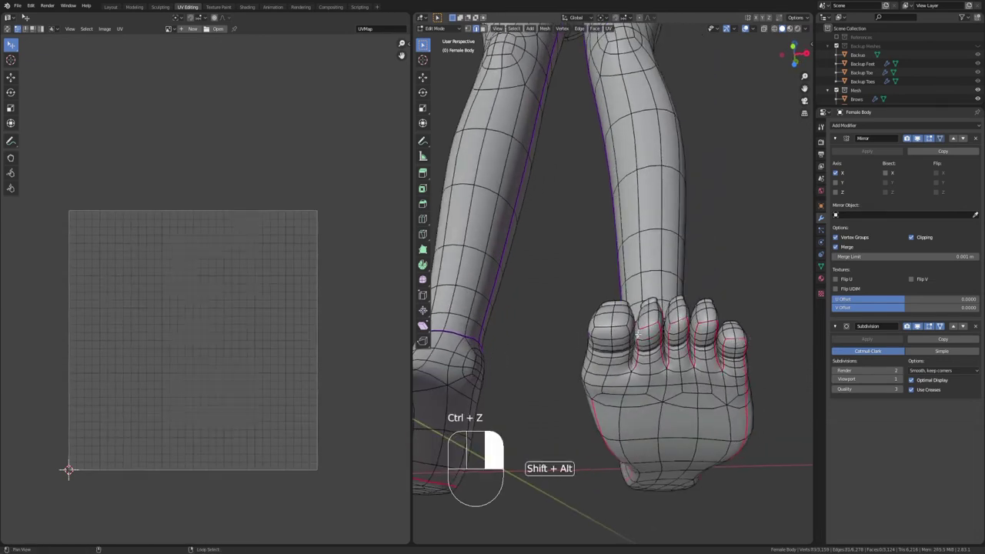
{"action": "right_click", "coordinate": [623, 328], "text": "alt+shift"}
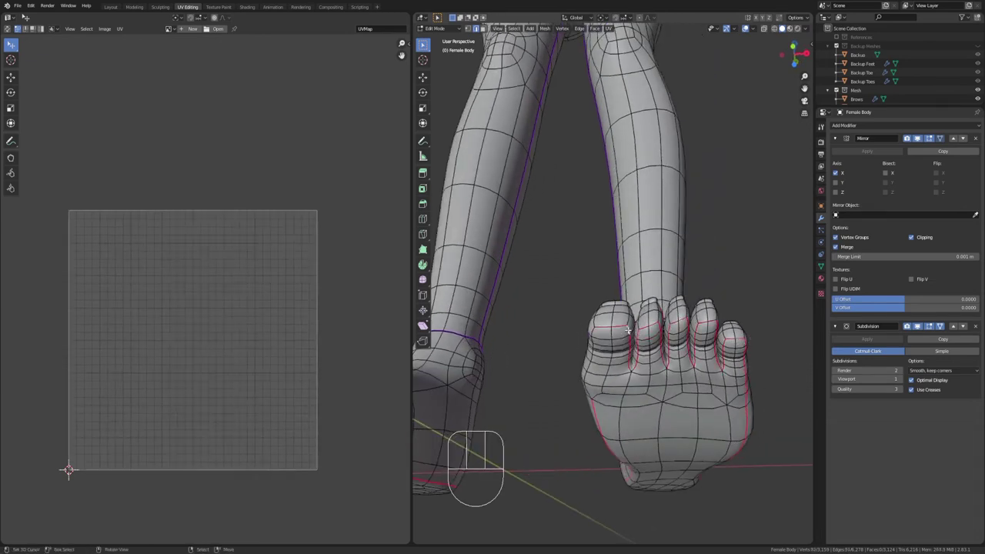
{"action": "right_click", "coordinate": [600, 351], "text": "alt+shift"}
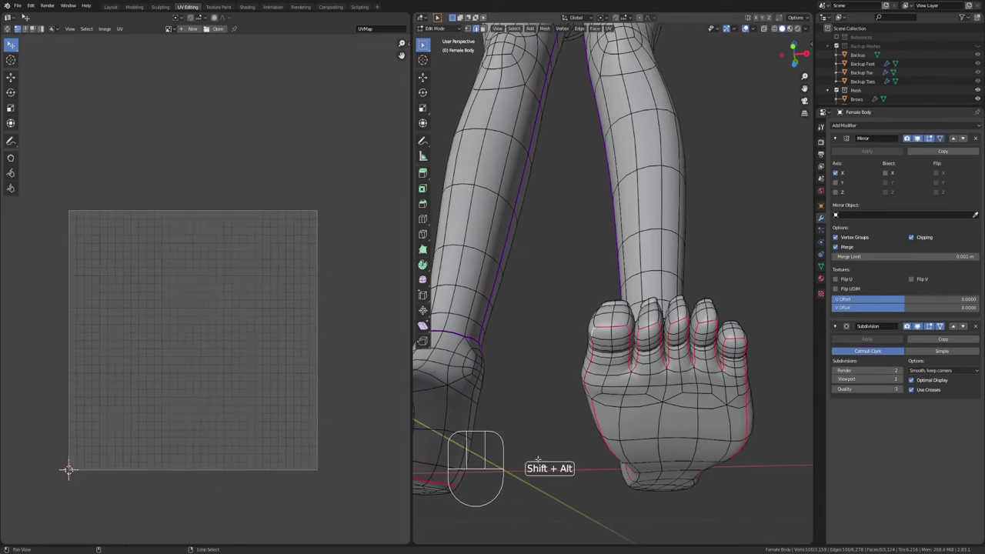
{"action": "middle_click_drag", "start_coordinate": [530, 399], "coordinate": [600, 339]}
{"action": "key", "text": "ctrl+e"}
{"action": "left_click", "coordinate": [646, 337]}
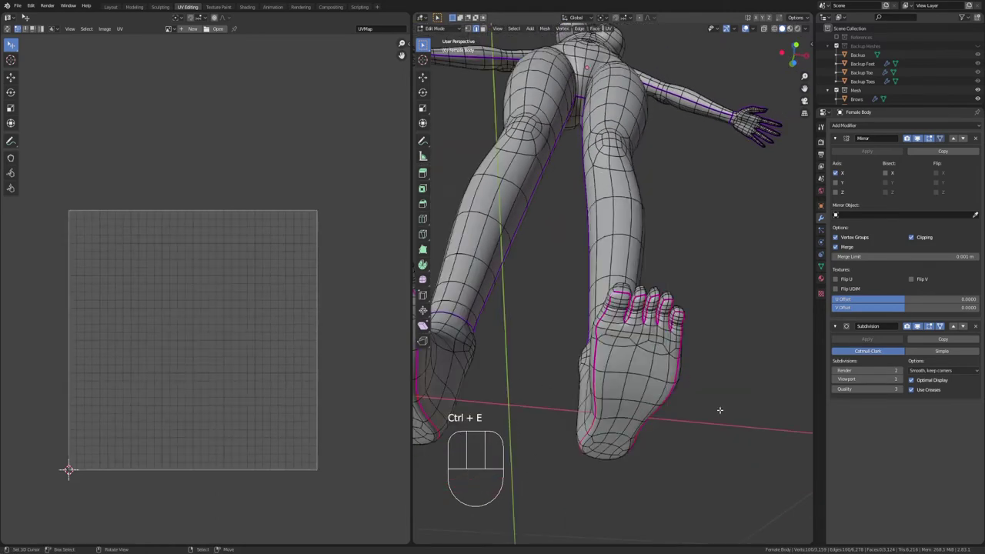
Select the vertical edges down the back of the heel from the ankle seam to the sole seam and mark them as a seam
{"action": "middle_click_drag", "start_coordinate": [720, 410], "coordinate": [594, 311]}
{"action": "right_click", "coordinate": [595, 310], "text": "shift"}
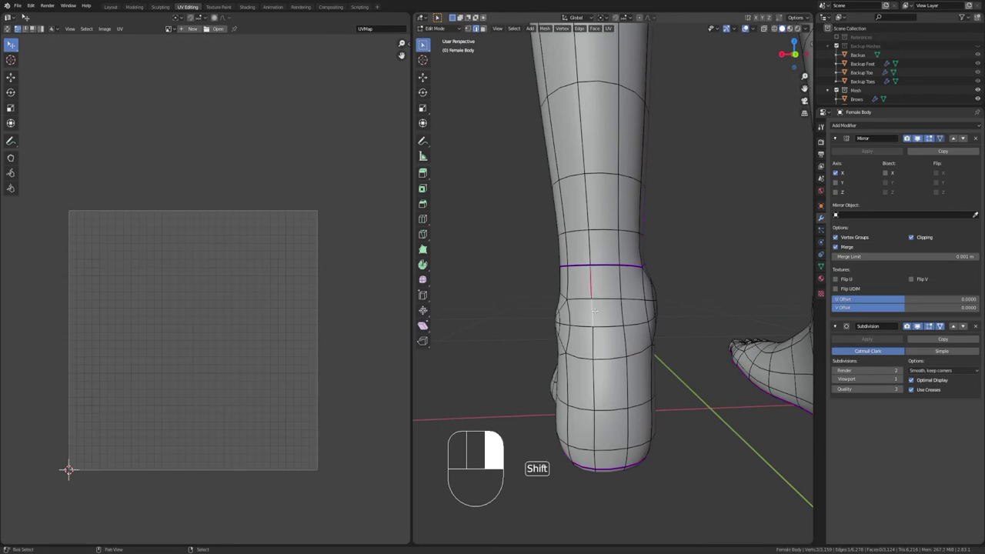
{"action": "right_click", "coordinate": [591, 350], "text": "shift"}
{"action": "right_click", "coordinate": [593, 385], "text": "shift"}
{"action": "right_click", "coordinate": [596, 431], "text": "shift"}
{"action": "right_click", "coordinate": [597, 457], "text": "shift"}
{"action": "middle_click_drag", "start_coordinate": [597, 454], "coordinate": [604, 427]}
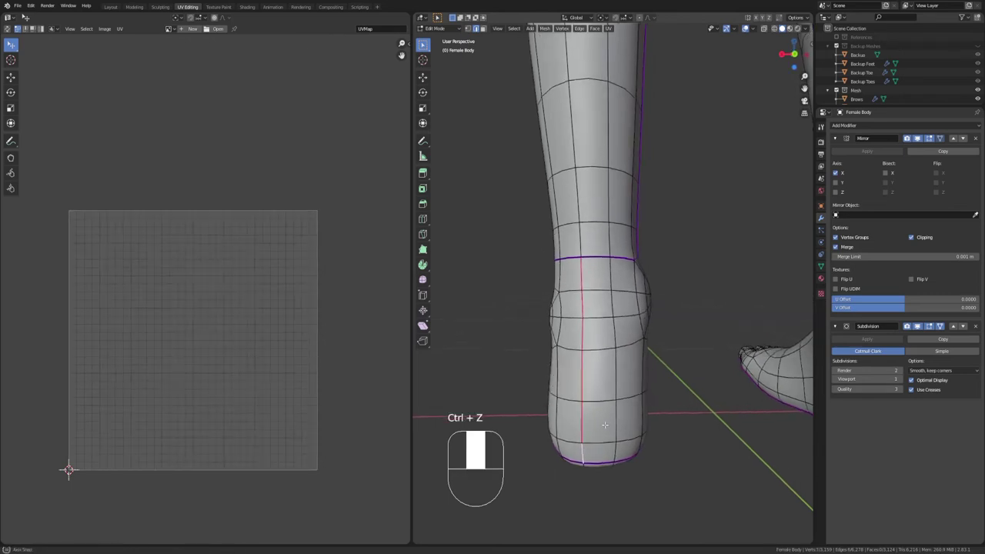
{"action": "key", "text": "ctrl+e"}
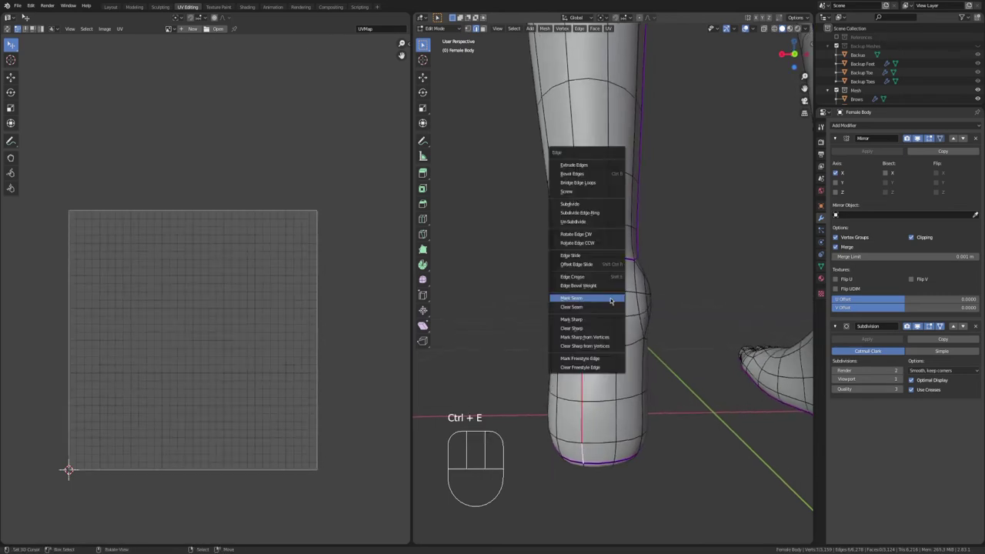
{"action": "left_click", "coordinate": [610, 300]}
Examine the top of the foot and the edge loops around the toenails
{"action": "scroll", "coordinate": [610, 301], "scroll_direction": "down", "scroll_amount": 3}
{"action": "middle_click_drag", "start_coordinate": [539, 323], "coordinate": [693, 400]}
{"action": "scroll", "coordinate": [628, 431], "scroll_direction": "up", "scroll_amount": 5}
{"action": "middle_click_drag", "start_coordinate": [629, 431], "coordinate": [668, 393]}
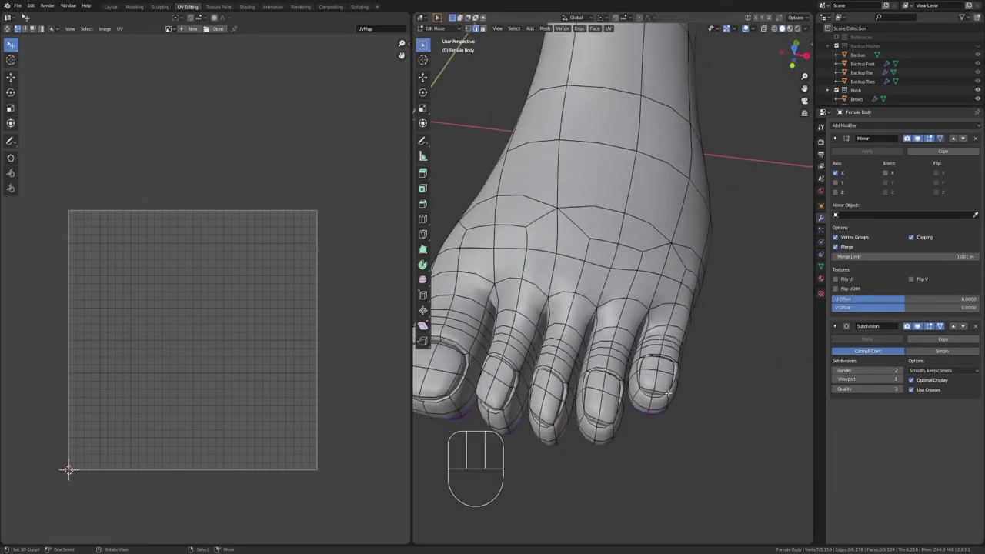
{"action": "scroll", "coordinate": [631, 404], "scroll_direction": "down", "scroll_amount": 4}
{"action": "scroll", "coordinate": [703, 224], "scroll_direction": "up", "scroll_amount": 5}
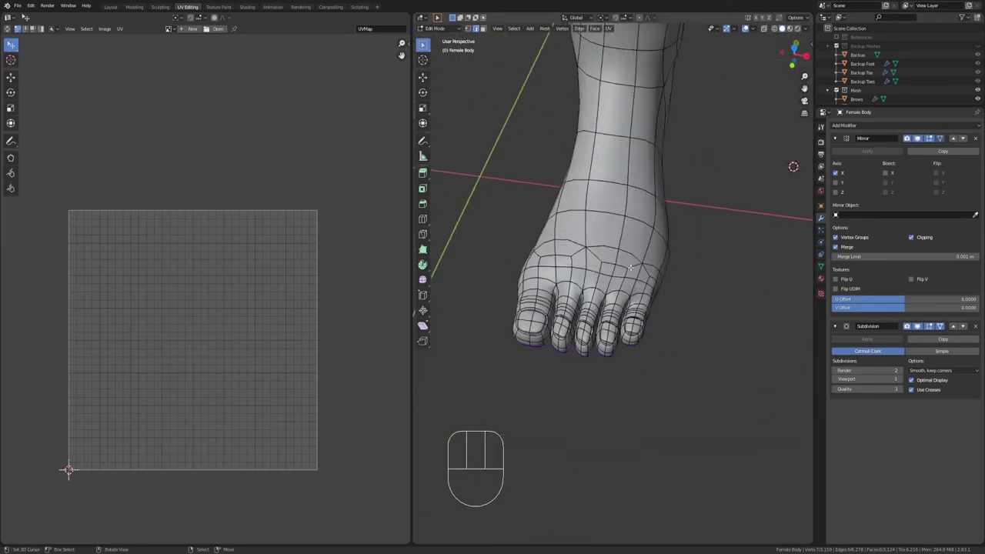
{"action": "scroll", "coordinate": [632, 376], "scroll_direction": "down", "scroll_amount": 3}
{"action": "scroll", "coordinate": [632, 376], "scroll_direction": "up", "scroll_amount": 3}
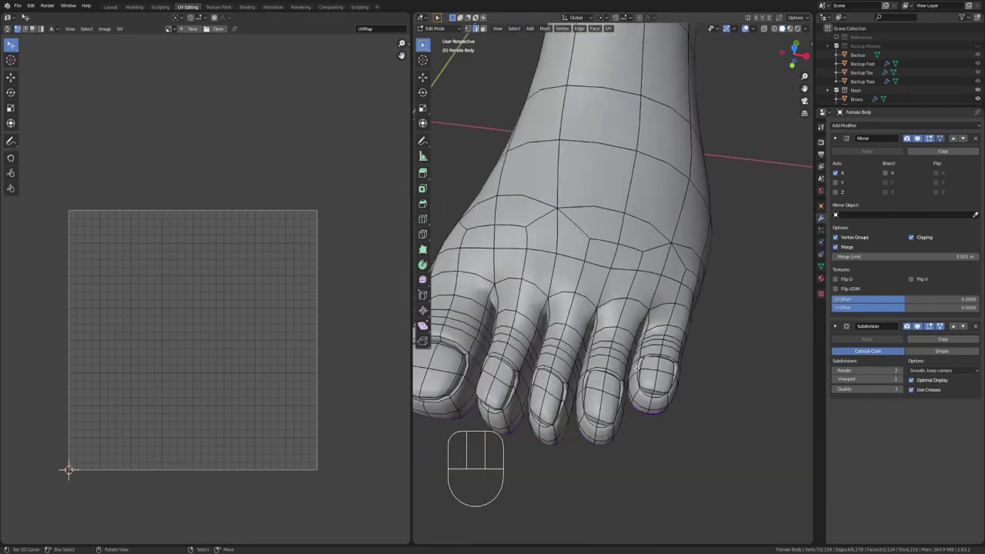
Select the whole body mesh and mark the edge loop around a toenail in the foot's UV island as a seam
{"action": "key", "text": "a"}
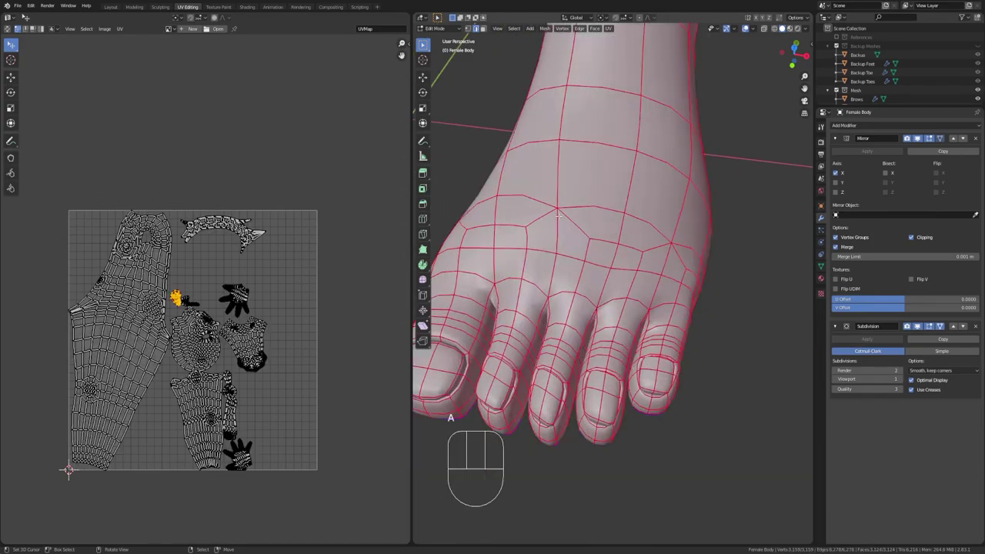
{"action": "scroll", "coordinate": [559, 215], "scroll_direction": "down", "scroll_amount": 2}
{"action": "scroll", "coordinate": [339, 323], "scroll_direction": "up", "scroll_amount": 5}
{"action": "middle_click_drag", "start_coordinate": [343, 462], "coordinate": [237, 276], "text": "shift"}
{"action": "scroll", "coordinate": [237, 277], "scroll_direction": "up", "scroll_amount": 4}
{"action": "scroll", "coordinate": [187, 280], "scroll_direction": "up", "scroll_amount": 2}
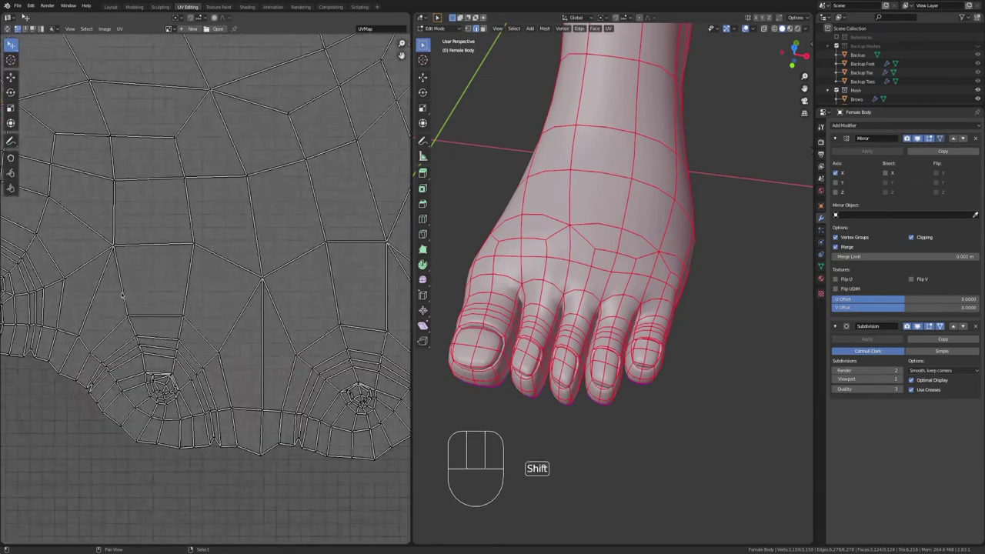
{"action": "scroll", "coordinate": [150, 327], "scroll_direction": "up", "scroll_amount": 4}
{"action": "middle_click_drag", "start_coordinate": [66, 300], "coordinate": [209, 311], "text": "shift"}
{"action": "scroll", "coordinate": [150, 326], "scroll_direction": "up", "scroll_amount": 1}
{"action": "scroll", "coordinate": [209, 311], "scroll_direction": "up", "scroll_amount": 2}
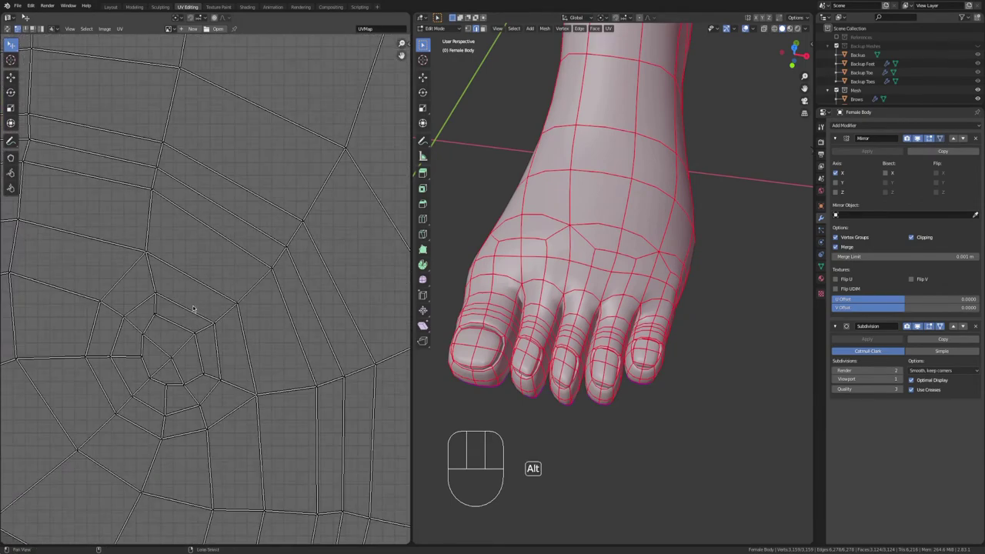
{"action": "left_click", "coordinate": [185, 306]}
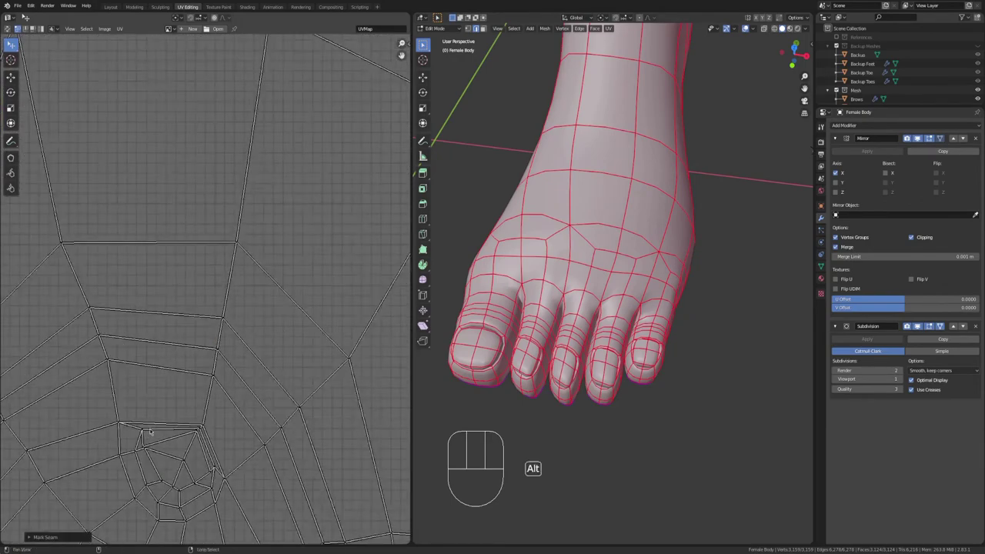
Select the edge loops around the remaining toenails in the foot's UV island one by one and mark each as a seam
{"action": "scroll", "coordinate": [345, 391], "scroll_direction": "down", "scroll_amount": 2}
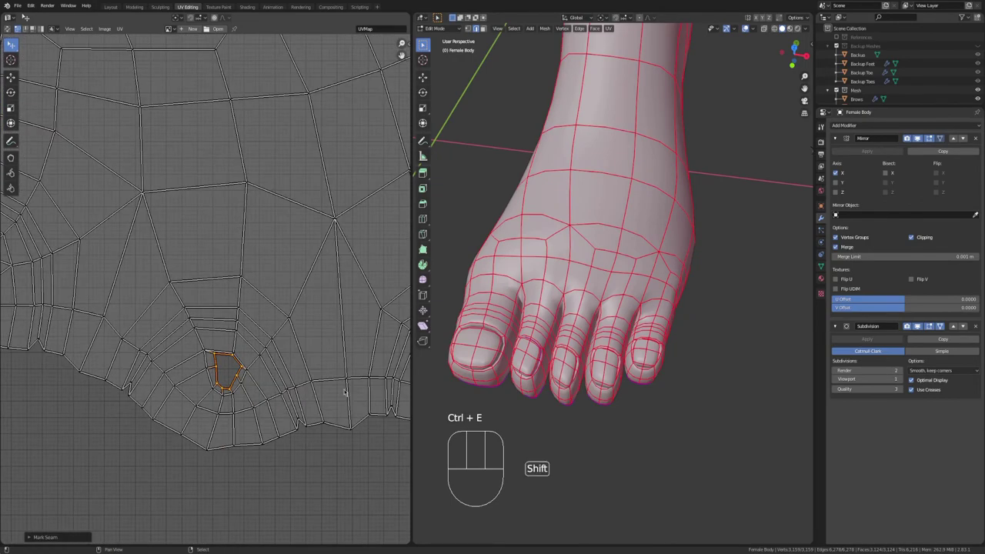
{"action": "middle_click_drag", "start_coordinate": [345, 391], "coordinate": [125, 325], "text": "shift"}
{"action": "scroll", "coordinate": [116, 335], "scroll_direction": "up", "scroll_amount": 2}
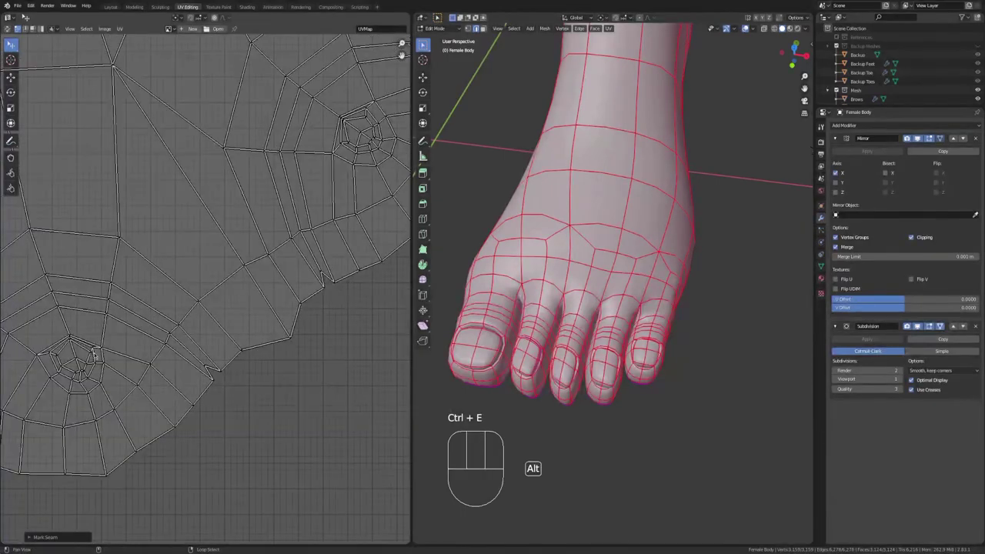
{"action": "right_click", "coordinate": [95, 354], "text": "alt"}
{"action": "key", "text": "ctrl+e"}
{"action": "left_click", "coordinate": [96, 352]}
{"action": "middle_click_drag", "start_coordinate": [358, 136], "coordinate": [241, 307], "text": "shift"}
{"action": "scroll", "coordinate": [243, 309], "scroll_direction": "up", "scroll_amount": 1}
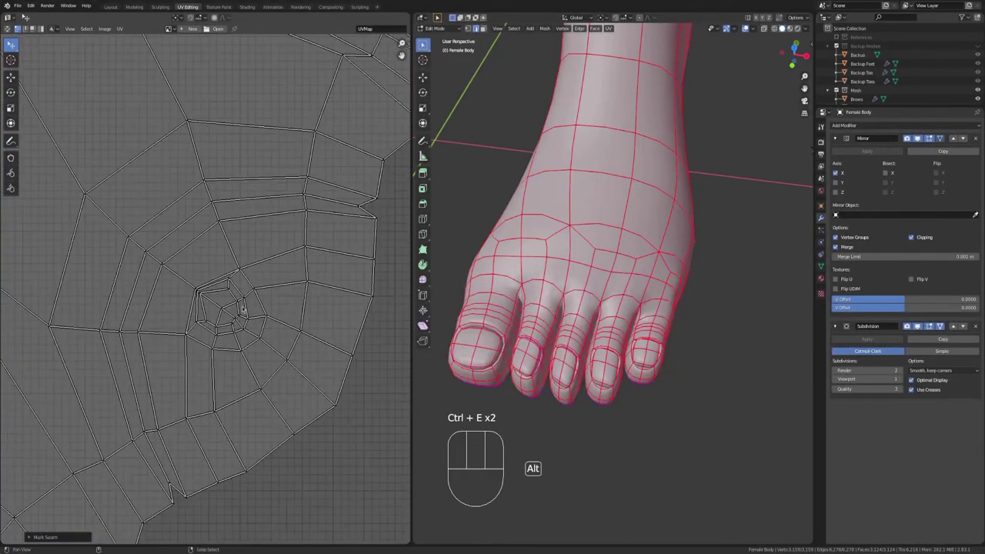
{"action": "right_click", "coordinate": [243, 309], "text": "alt"}
{"action": "key", "text": "ctrl+e"}
{"action": "left_click", "coordinate": [243, 308]}
{"action": "middle_click_drag", "start_coordinate": [352, 177], "coordinate": [220, 387], "text": "shift"}
{"action": "right_click", "coordinate": [228, 266], "text": "alt"}
{"action": "key", "text": "ctrl+e"}
{"action": "left_click", "coordinate": [227, 266]}
Examine the full UV layout against the character's head and body, including the face, hand and foot islands
{"action": "scroll", "coordinate": [226, 266], "scroll_direction": "down", "scroll_amount": 12}
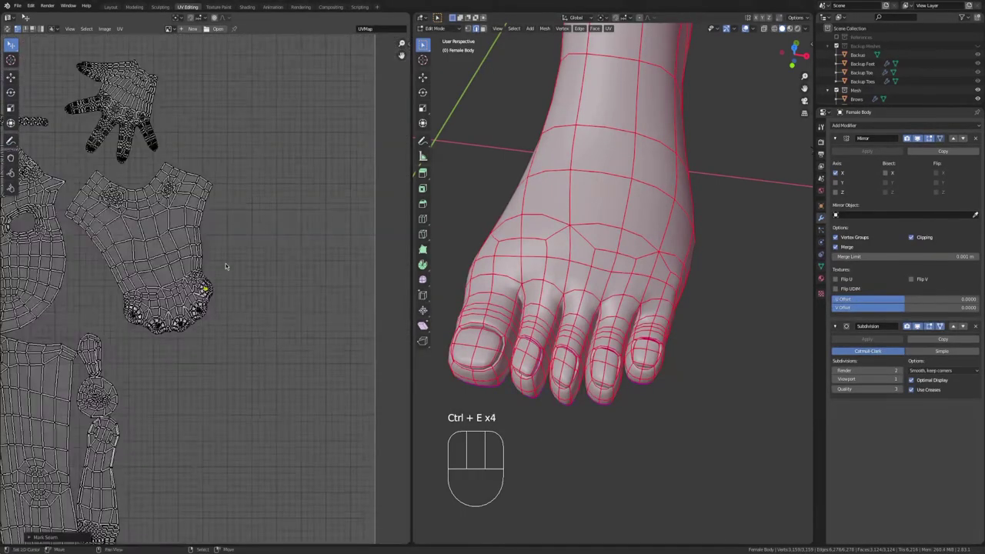
{"action": "scroll", "coordinate": [225, 266], "scroll_direction": "down", "scroll_amount": 10}
{"action": "scroll", "coordinate": [703, 226], "scroll_direction": "down", "scroll_amount": 10}
{"action": "middle_click_drag", "start_coordinate": [704, 149], "coordinate": [526, 377], "text": "shift"}
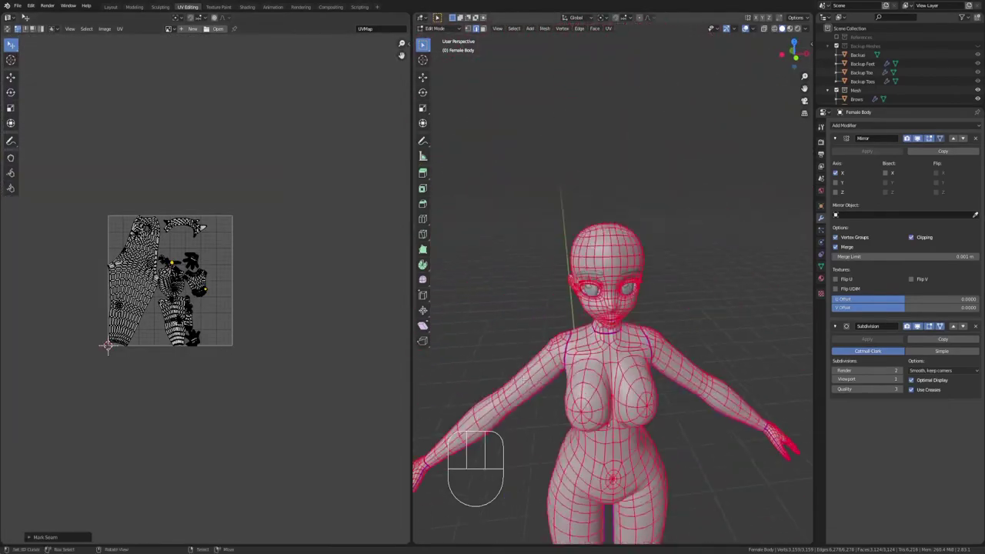
{"action": "scroll", "coordinate": [614, 283], "scroll_direction": "up", "scroll_amount": 6}
{"action": "scroll", "coordinate": [230, 284], "scroll_direction": "up", "scroll_amount": 8}
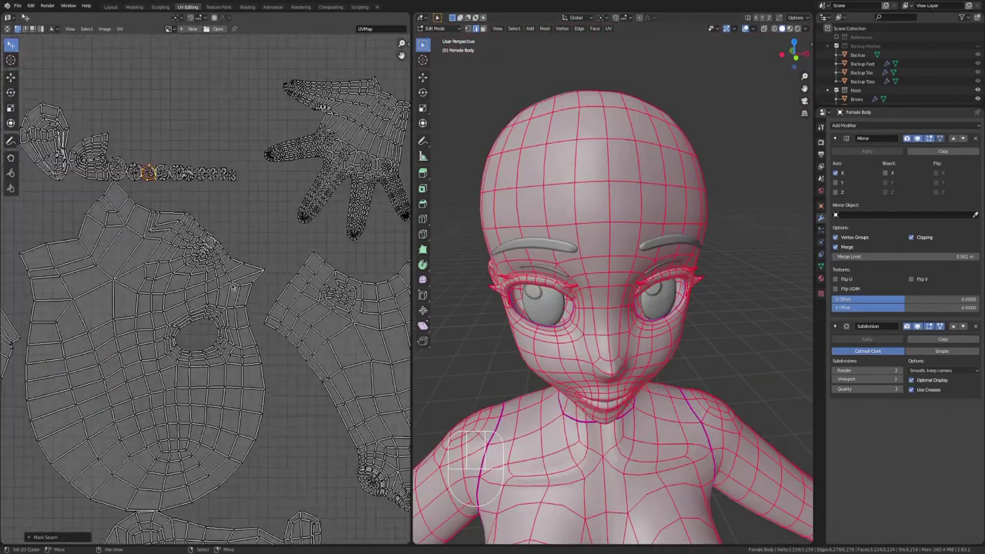
{"action": "scroll", "coordinate": [233, 285], "scroll_direction": "down", "scroll_amount": 6}
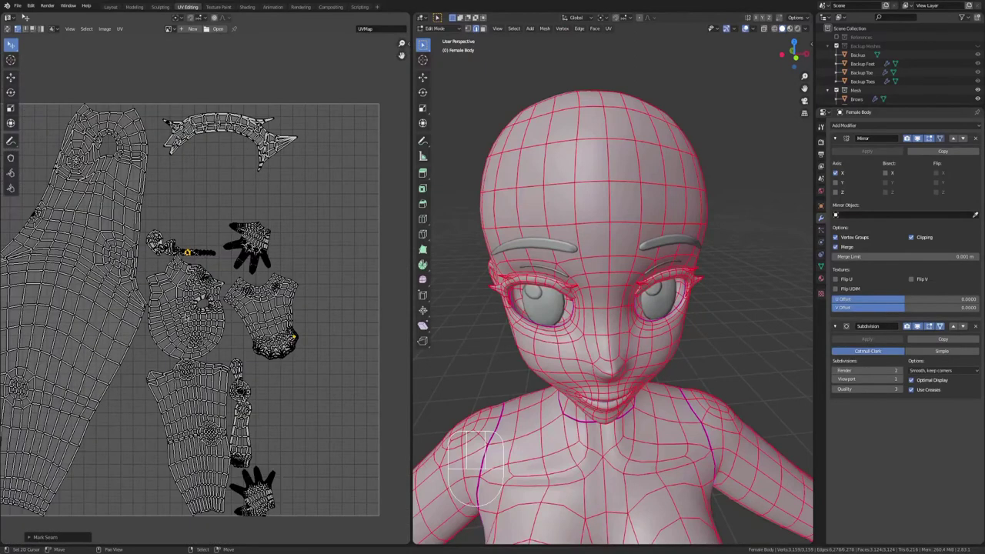
{"action": "scroll", "coordinate": [207, 289], "scroll_direction": "down", "scroll_amount": 1}
Undo the toenail seams and the preceding unwrapping edits in the front view
{"action": "key", "text": "KP_1"}
{"action": "key", "text": "ctrl+z"}
{"action": "key", "text": "ctrl+z"}
{"action": "key", "text": "ctrl+z"}
{"action": "key", "text": "ctrl+z"}
{"action": "key", "text": "ctrl+z"}
{"action": "key", "text": "ctrl+z"}
{"action": "key", "text": "ctrl+z"}
{"action": "key", "text": "ctrl+z"}
{"action": "key", "text": "ctrl+z"}
{"action": "key", "text": "ctrl+z"}
{"action": "key", "text": "ctrl+z"}
{"action": "key", "text": "ctrl+z"}
{"action": "key", "text": "ctrl+z"}
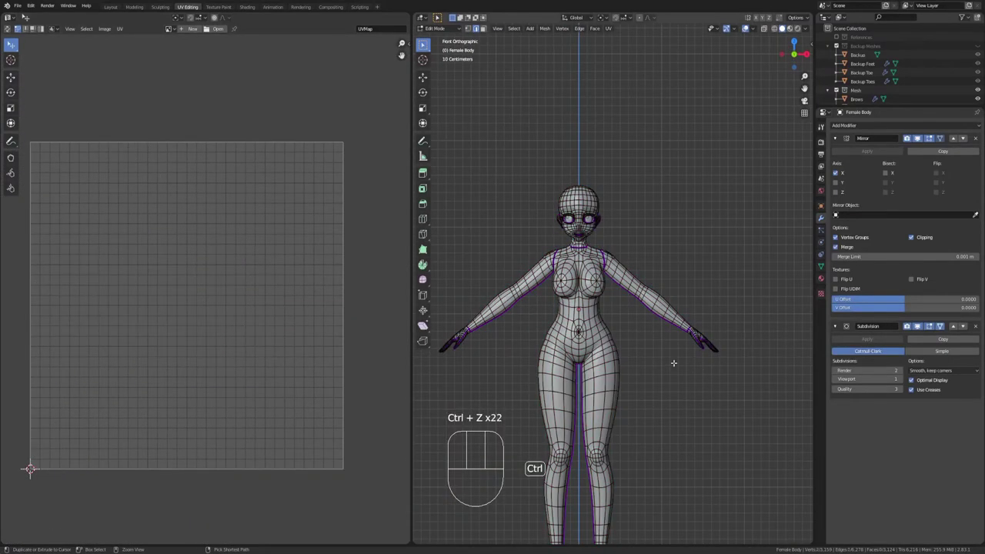
{"action": "key", "text": "ctrl+z"}
{"action": "key", "text": "ctrl+z"}
{"action": "key", "text": "ctrl+z"}
{"action": "key", "text": "ctrl+z"}
{"action": "key", "text": "ctrl+z"}
{"action": "key", "text": "ctrl+z"}
{"action": "key", "text": "ctrl+z"}
{"action": "key", "text": "ctrl+z"}
{"action": "key", "text": "ctrl+z"}
{"action": "scroll", "coordinate": [676, 362], "scroll_direction": "up", "scroll_amount": 6}
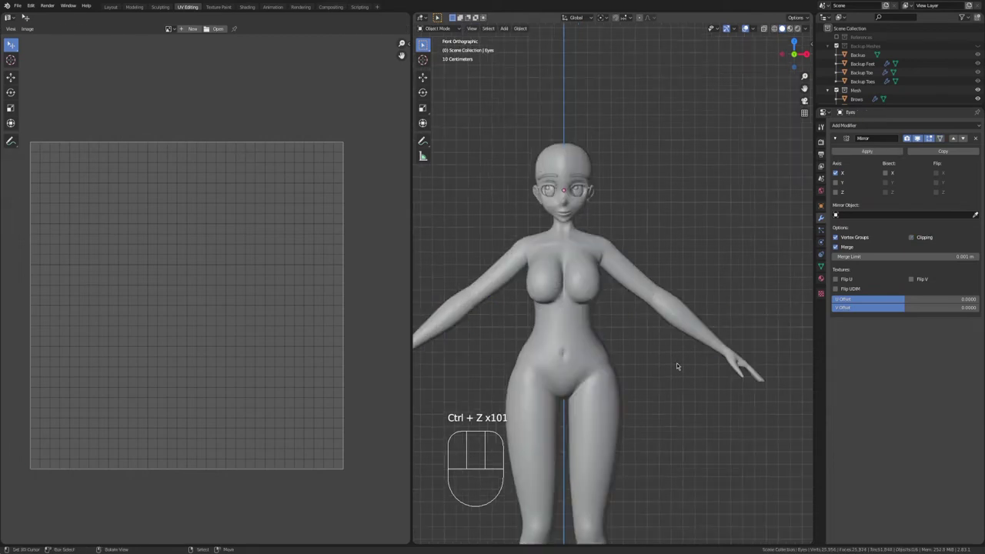
{"action": "key", "text": "Tab"}
{"action": "key", "text": "u"}
{"action": "left_click", "coordinate": [641, 277]}
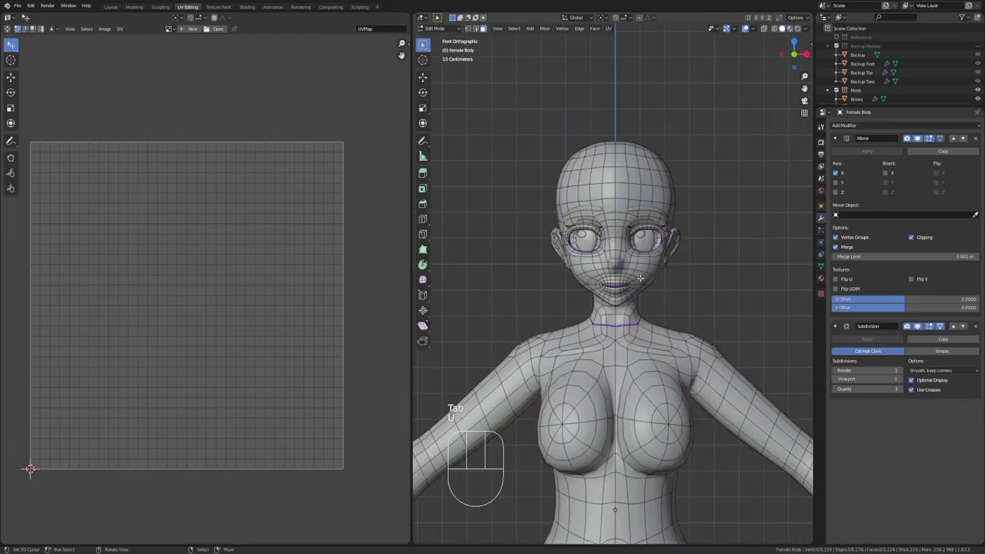
{"action": "middle_click_drag", "start_coordinate": [665, 348], "coordinate": [560, 297], "text": "shift"}
{"action": "scroll", "coordinate": [564, 297], "scroll_direction": "up", "scroll_amount": 6}
{"action": "middle_click_drag", "start_coordinate": [637, 384], "coordinate": [597, 316], "text": "shift"}
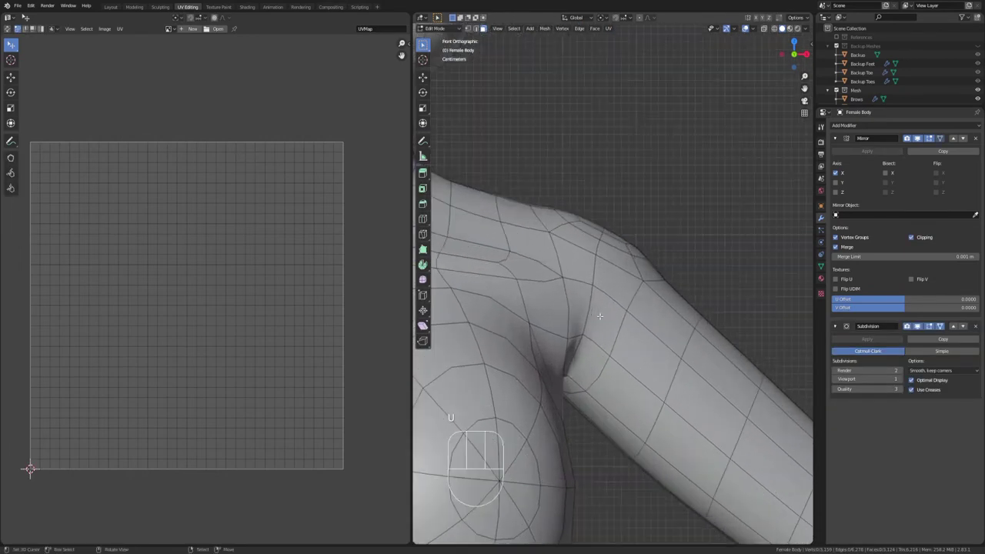
{"action": "left_click", "coordinate": [584, 312], "text": "alt"}
{"action": "key", "text": "ctrl+z"}
{"action": "key", "text": "ctrl+z"}
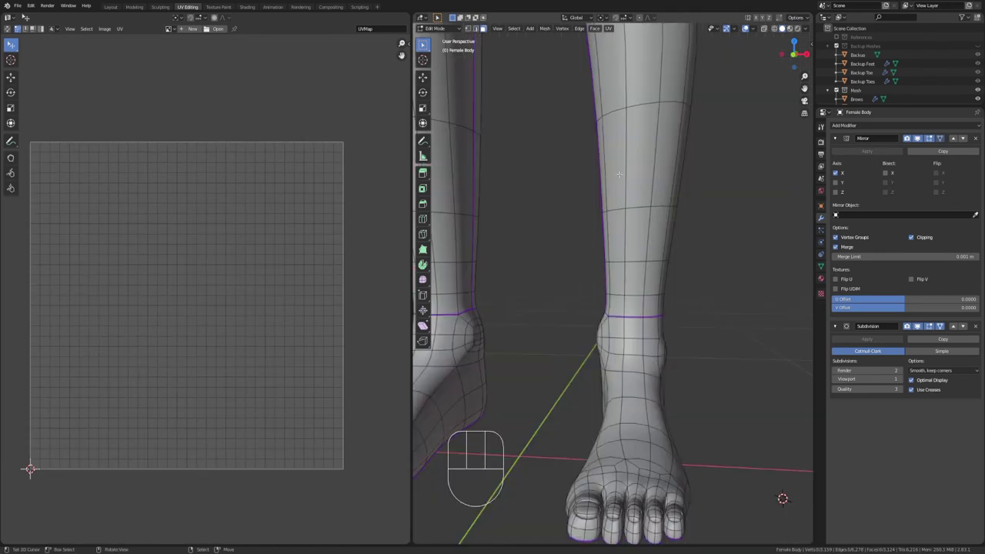
Select the linked torso, leg, foot, sole, arm and hand regions below the neck seam and unwrap them
{"action": "left_click", "coordinate": [621, 175]}
{"action": "key", "text": "l"}
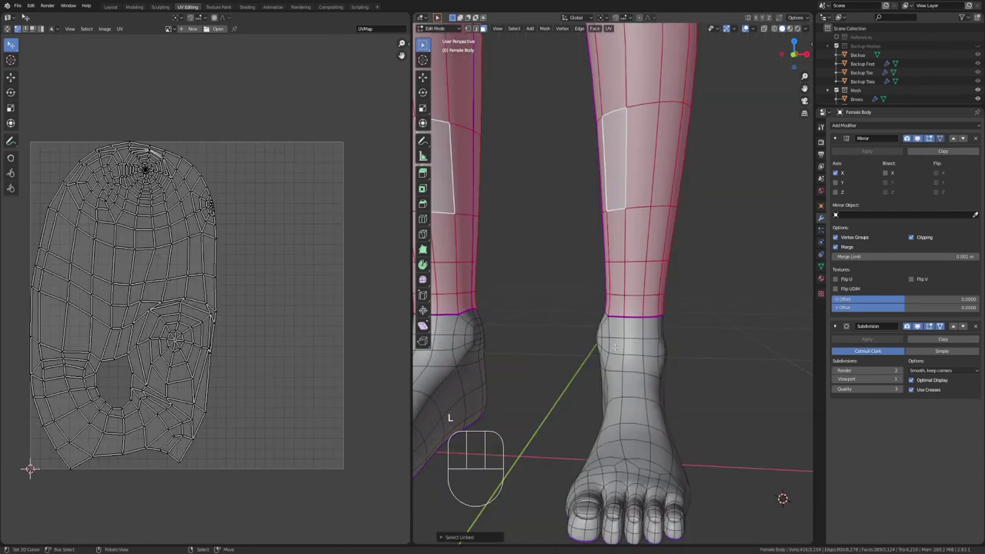
{"action": "key", "text": "l"}
{"action": "key", "text": "l"}
{"action": "scroll", "coordinate": [606, 301], "scroll_direction": "down", "scroll_amount": 4}
{"action": "middle_click_drag", "start_coordinate": [538, 323], "coordinate": [695, 275]}
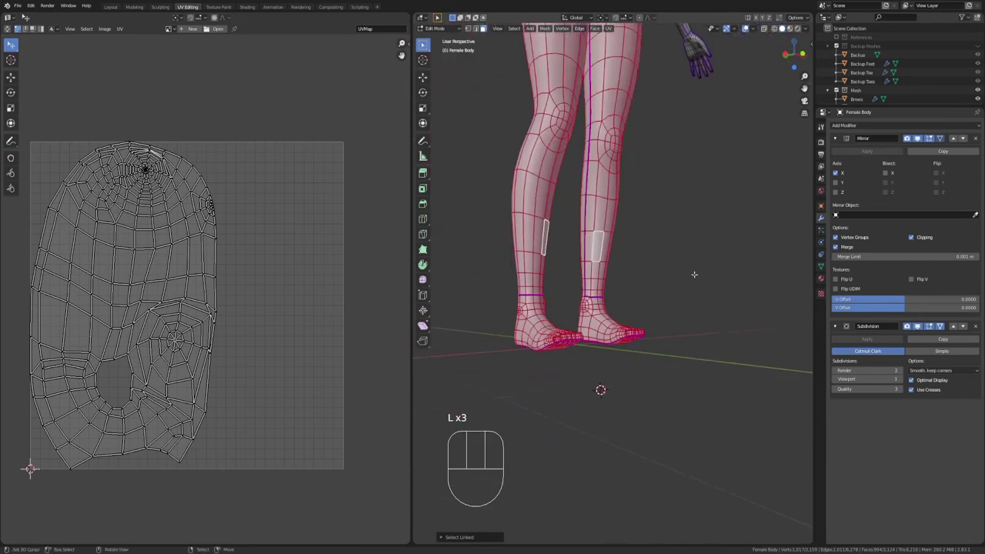
{"action": "scroll", "coordinate": [695, 275], "scroll_direction": "down", "scroll_amount": 4}
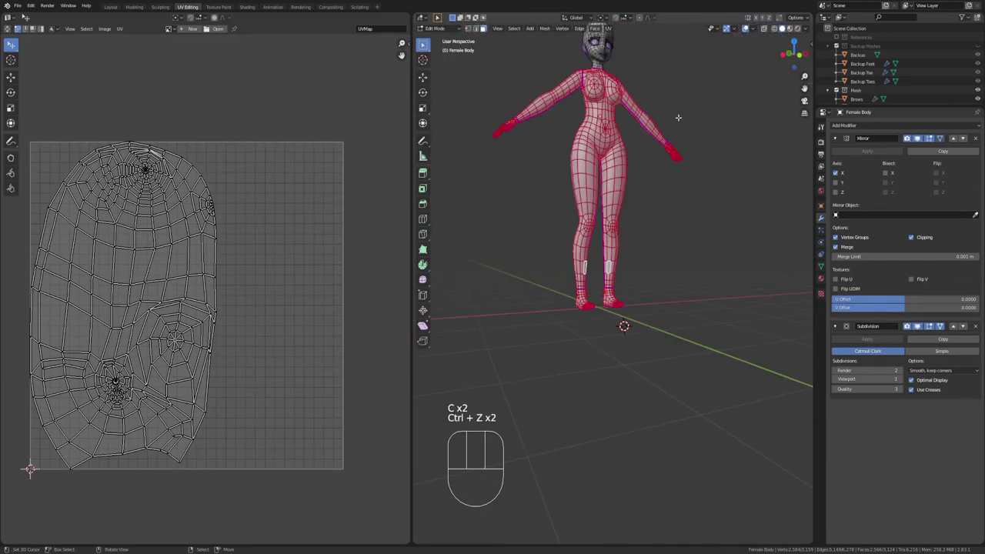
{"action": "key", "text": "u"}
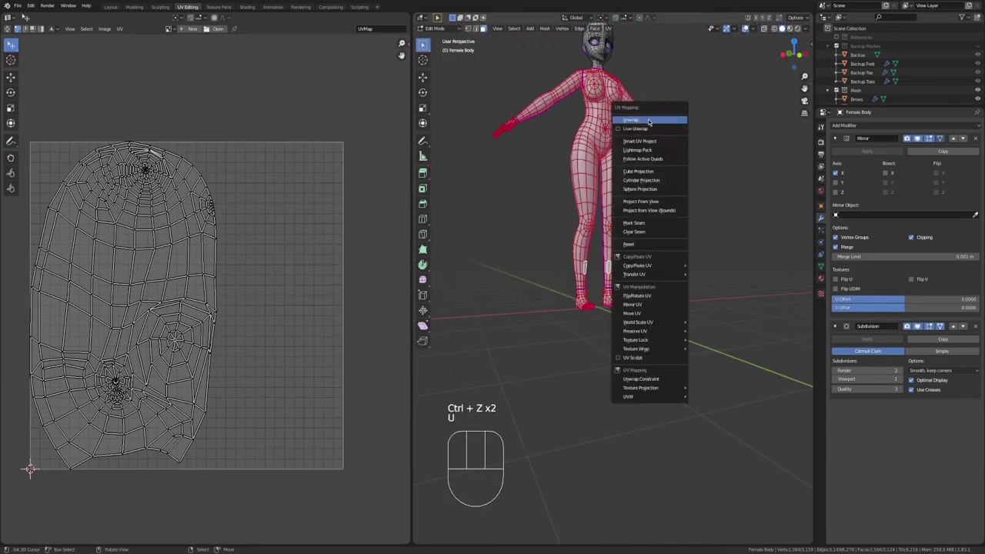
{"action": "left_click", "coordinate": [664, 112]}
Select the torso-and-leg UV island and scale, move and rotate it upright
{"action": "key", "text": "l"}
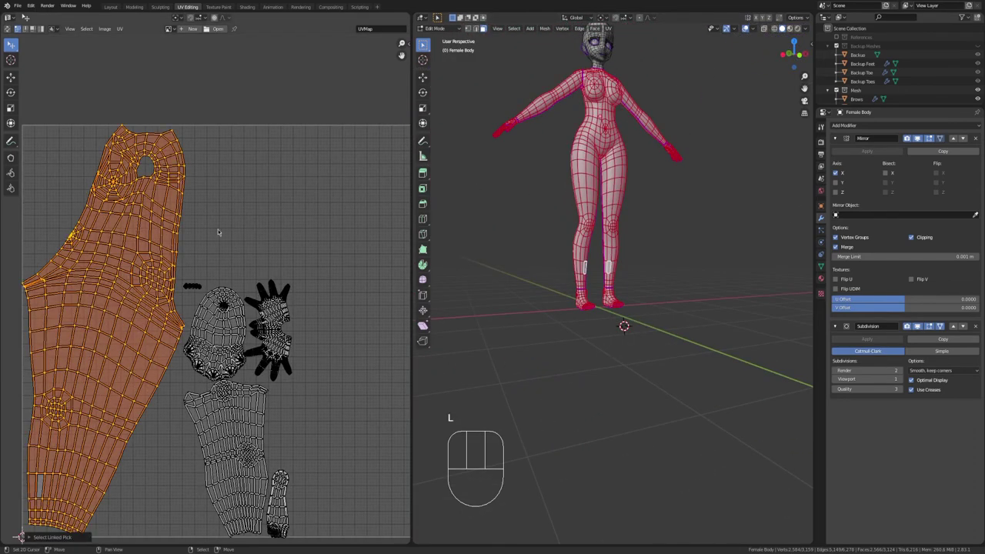
{"action": "key", "text": "r"}
{"action": "key", "text": "s"}
{"action": "left_click", "coordinate": [246, 182]}
{"action": "key", "text": "g"}
{"action": "key", "text": "r"}
{"action": "left_click", "coordinate": [246, 182]}
{"action": "scroll", "coordinate": [246, 181], "scroll_direction": "up", "scroll_amount": 2}
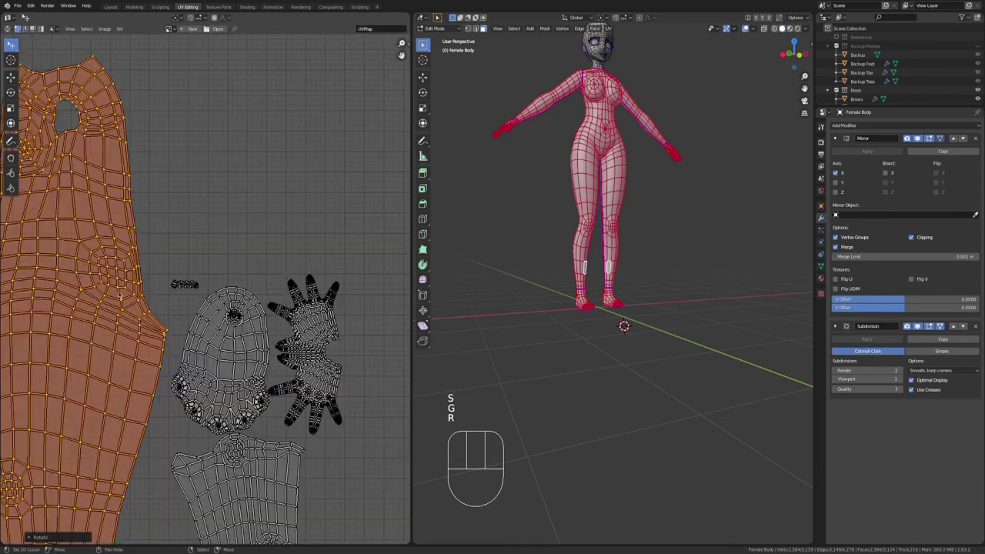
Examine the torso-and-leg and foot UV islands alongside the hips and lower legs of the model
{"action": "middle_click_drag", "start_coordinate": [246, 181], "coordinate": [360, 181], "text": "shift"}
{"action": "scroll", "coordinate": [672, 261], "scroll_direction": "up", "scroll_amount": 8}
{"action": "middle_click_drag", "start_coordinate": [662, 46], "coordinate": [661, 265], "text": "shift"}
{"action": "key", "text": "KP_1"}
{"action": "scroll", "coordinate": [177, 372], "scroll_direction": "down", "scroll_amount": 1}
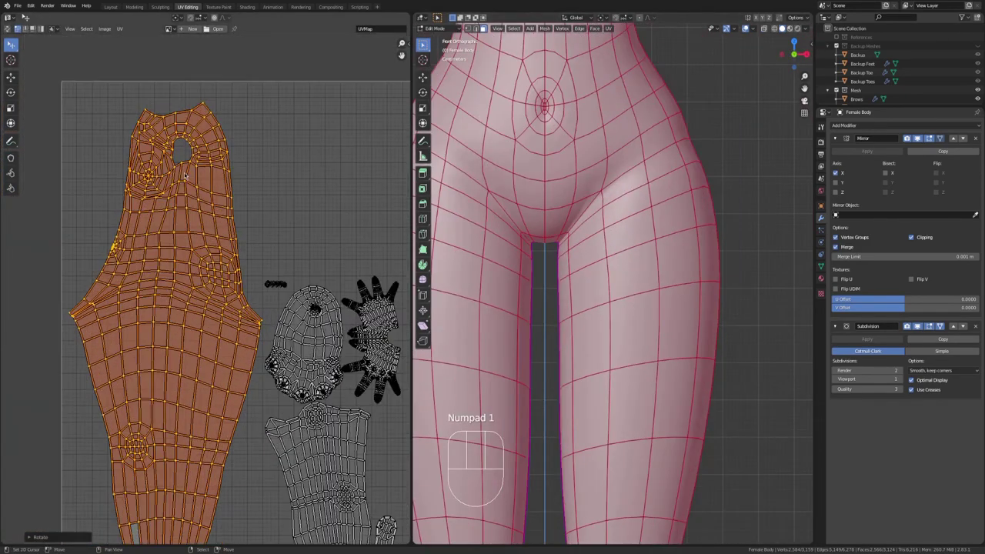
{"action": "middle_click_drag", "start_coordinate": [143, 367], "coordinate": [166, 256]}
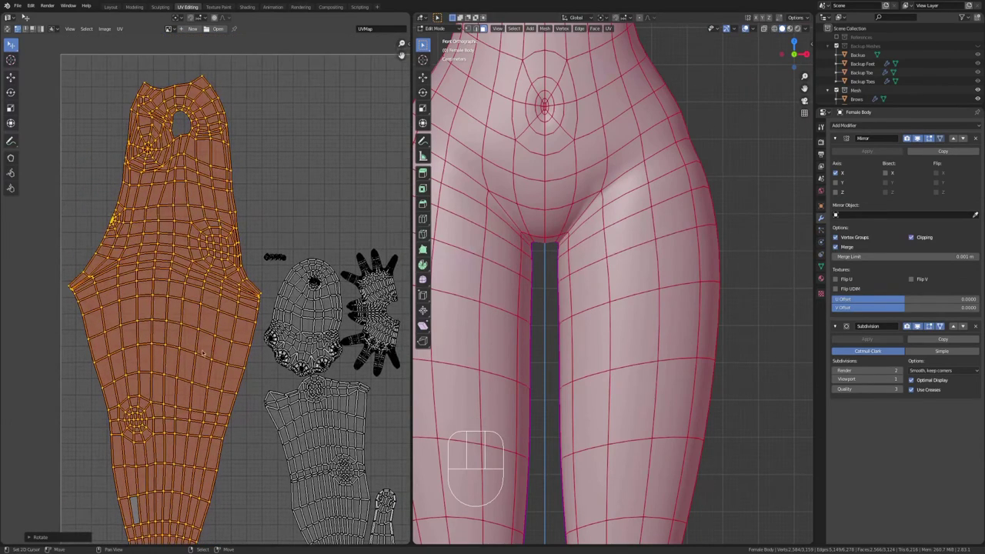
{"action": "middle_click_drag", "start_coordinate": [203, 353], "coordinate": [58, 331]}
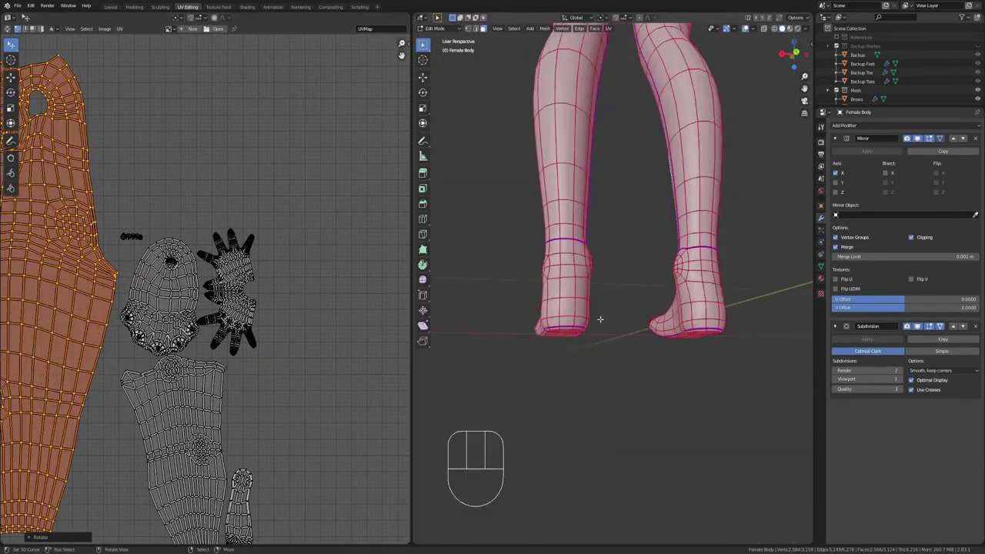
Select the vertical edges down the back of the heel between the ankle and sole seams and mark them as a seam
{"action": "middle_click_drag", "start_coordinate": [600, 319], "coordinate": [569, 303]}
{"action": "left_click", "coordinate": [549, 249]}
{"action": "key", "text": "2"}
{"action": "left_click", "coordinate": [540, 252]}
{"action": "left_click", "coordinate": [539, 268], "text": "shift"}
{"action": "left_click", "coordinate": [540, 283], "text": "shift"}
{"action": "left_click", "coordinate": [539, 306], "text": "shift"}
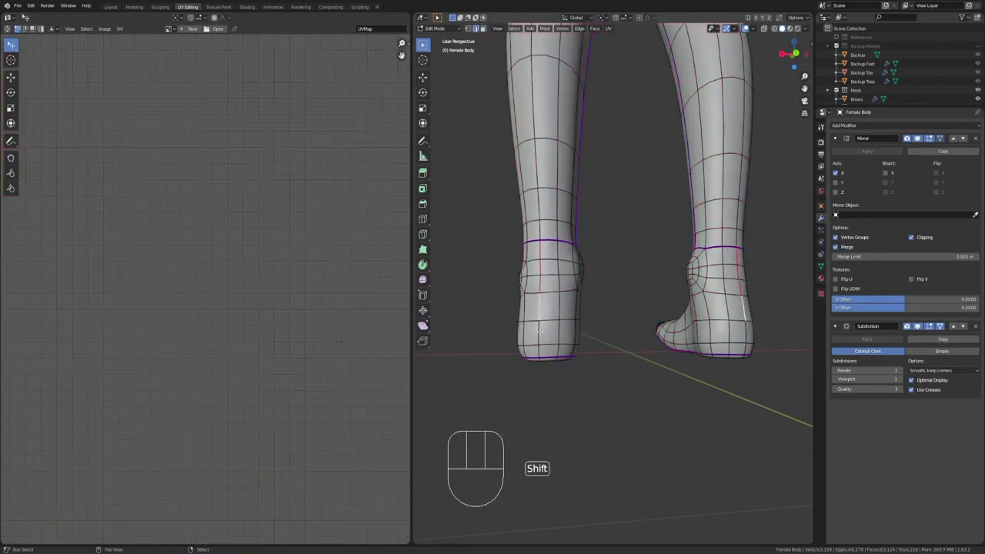
{"action": "left_click", "coordinate": [539, 339], "text": "shift"}
Unwrap the torso, legs, feet, arms and hands again using the heel seam
{"action": "key", "text": "KP_1"}
{"action": "key", "text": "u"}
{"action": "left_click", "coordinate": [651, 185]}
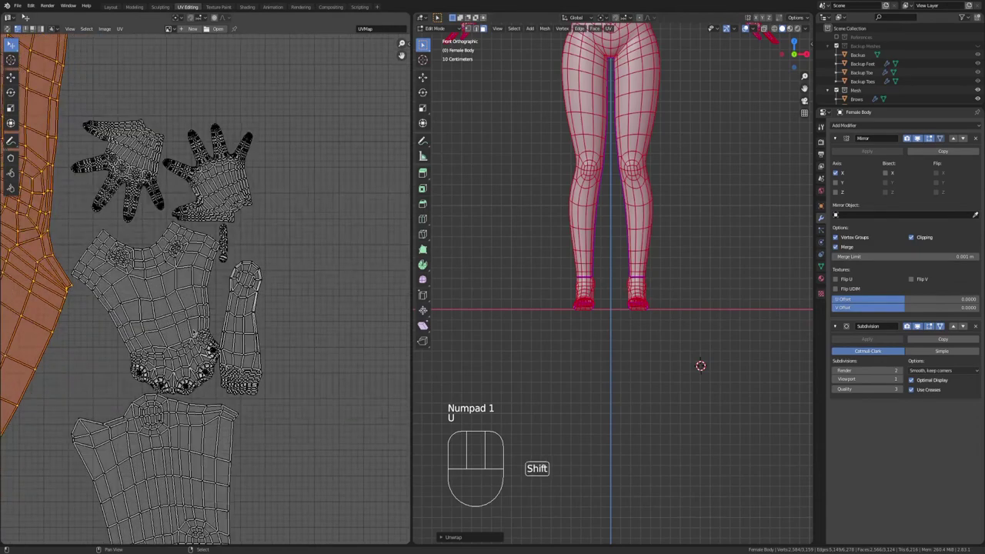
Try to select the edge loops around the toenails in the foot's UV island
{"action": "scroll", "coordinate": [193, 333], "scroll_direction": "up", "scroll_amount": 12}
{"action": "right_click", "coordinate": [187, 267], "text": "alt"}
{"action": "middle_click_drag", "start_coordinate": [187, 266], "coordinate": [323, 253], "text": "shift"}
{"action": "right_click", "coordinate": [193, 268], "text": "alt+shift"}
{"action": "middle_click_drag", "start_coordinate": [331, 361], "coordinate": [177, 393], "text": "shift"}
{"action": "right_click", "coordinate": [156, 373], "text": "alt+shift"}
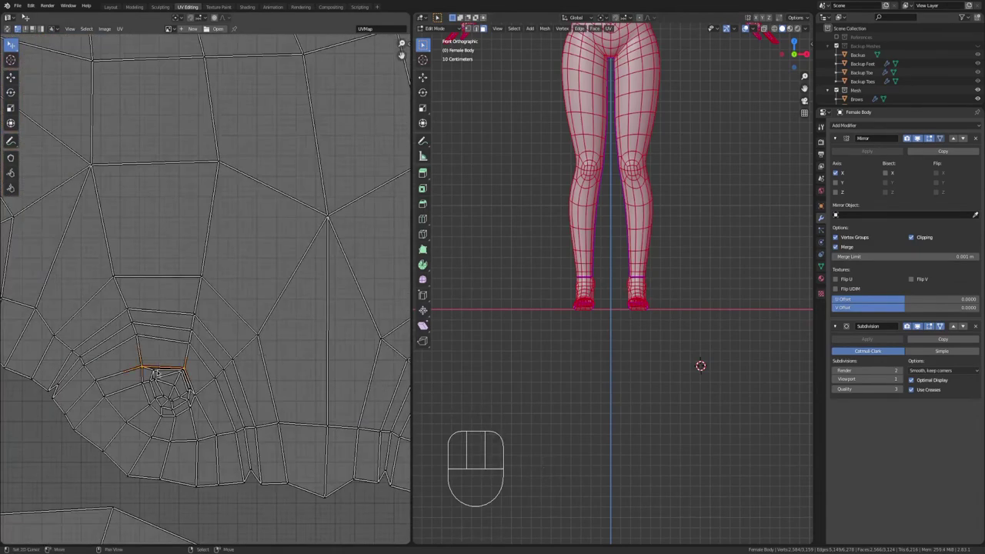
{"action": "key", "text": "ctrl+z"}
Move all the UV islands outside the UV square, below its lower-left corner, and deselect them
{"action": "scroll", "coordinate": [308, 299], "scroll_direction": "down", "scroll_amount": 14}
{"action": "key", "text": "a"}
{"action": "key", "text": "g"}
{"action": "left_click", "coordinate": [109, 401]}
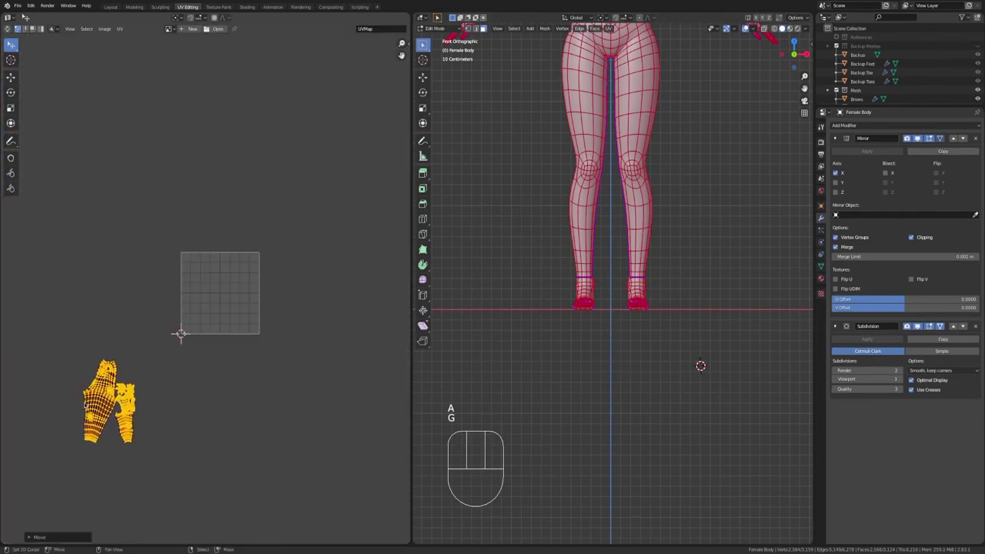
{"action": "right_click", "coordinate": [201, 287]}
Select the linked torso-and-leg UV island and move it onto the left side of the UV square
{"action": "scroll", "coordinate": [203, 287], "scroll_direction": "up", "scroll_amount": 2}
{"action": "key", "text": "l"}
{"action": "key", "text": "g"}
{"action": "left_click", "coordinate": [235, 256]}
{"action": "scroll", "coordinate": [237, 255], "scroll_direction": "up", "scroll_amount": 8}
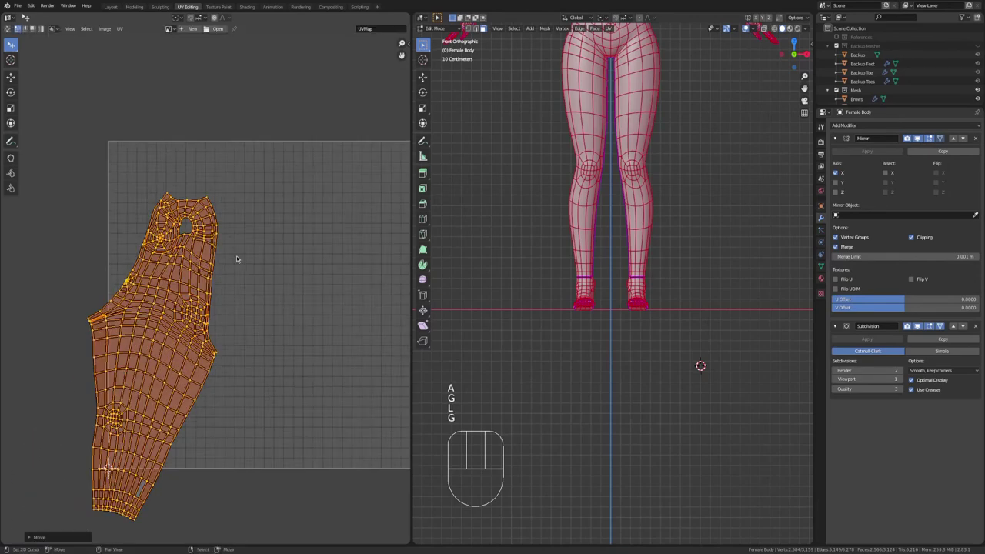
Rotate the torso-and-leg island upright and scale it to fit the height of the UV square along its left edge
{"action": "key", "text": "r"}
{"action": "left_click", "coordinate": [263, 168]}
{"action": "key", "text": "g"}
{"action": "key", "text": "r"}
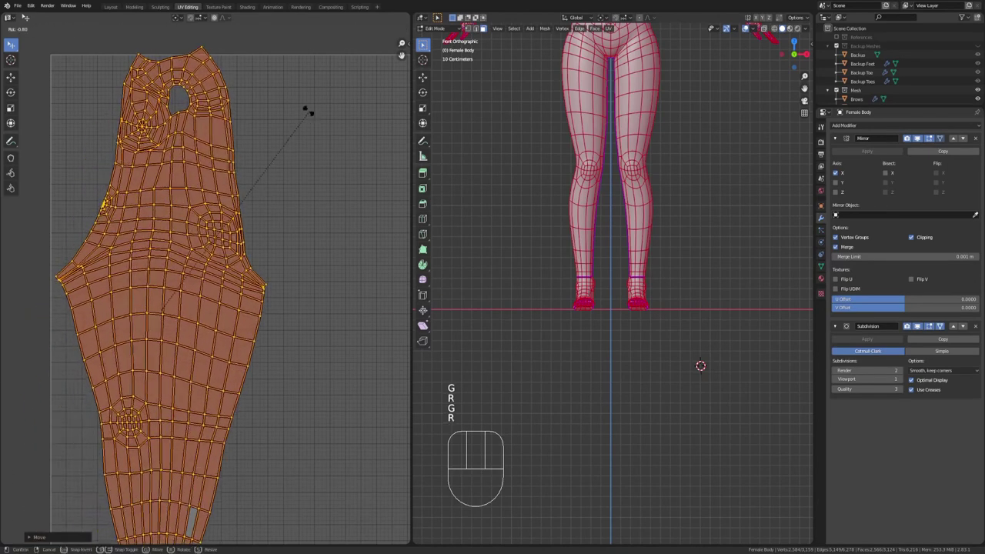
{"action": "key", "text": "s"}
{"action": "left_click", "coordinate": [299, 127]}
{"action": "key", "text": "s"}
{"action": "left_click", "coordinate": [325, 160]}
{"action": "middle_click_drag", "start_coordinate": [289, 213], "coordinate": [310, 151], "text": "shift"}
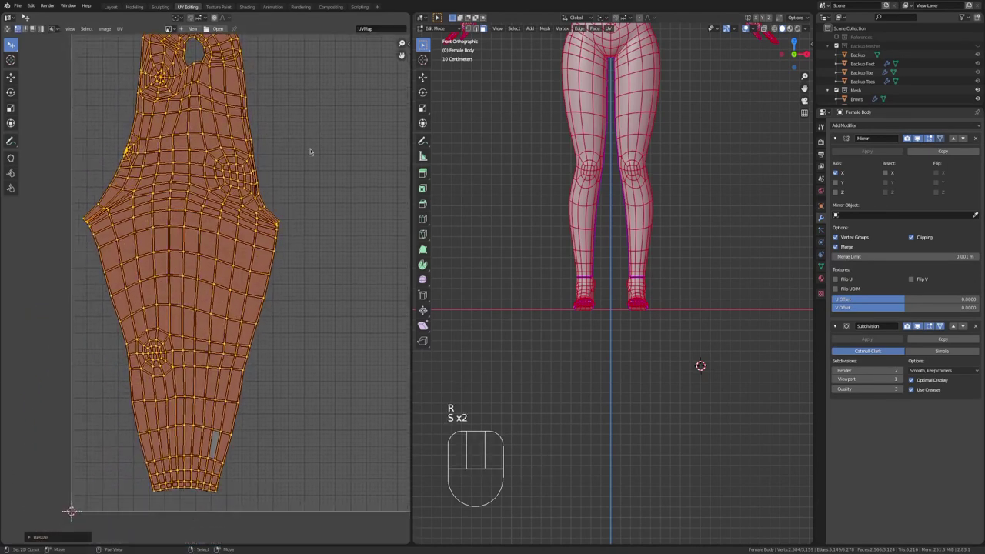
{"action": "key", "text": "s"}
{"action": "left_click", "coordinate": [305, 191]}
Move the arm, foot, sole and one hand island into the UV square beside the torso-and-leg island
{"action": "scroll", "coordinate": [268, 192], "scroll_direction": "down", "scroll_amount": 4}
{"action": "middle_click_drag", "start_coordinate": [167, 340], "coordinate": [257, 166]}
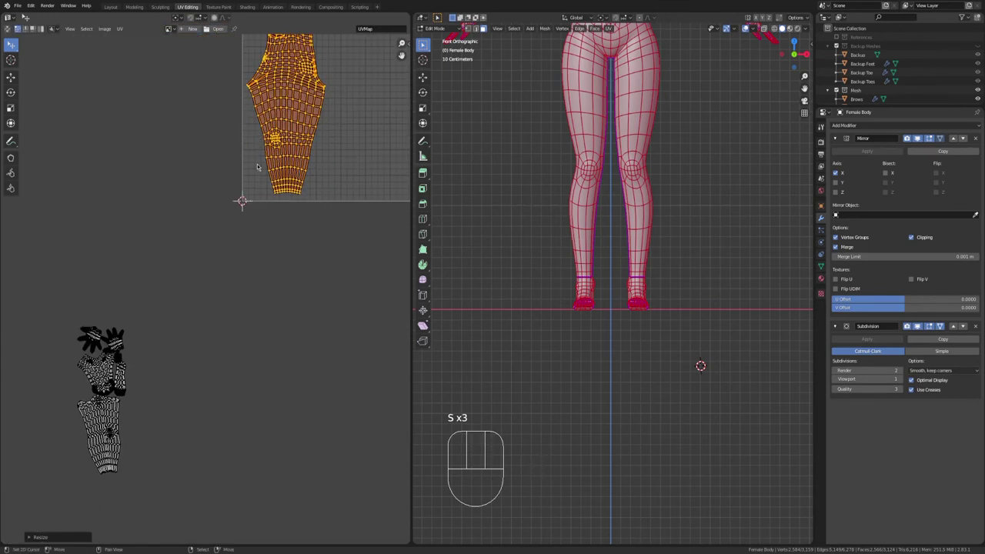
{"action": "key", "text": "l"}
{"action": "key", "text": "g"}
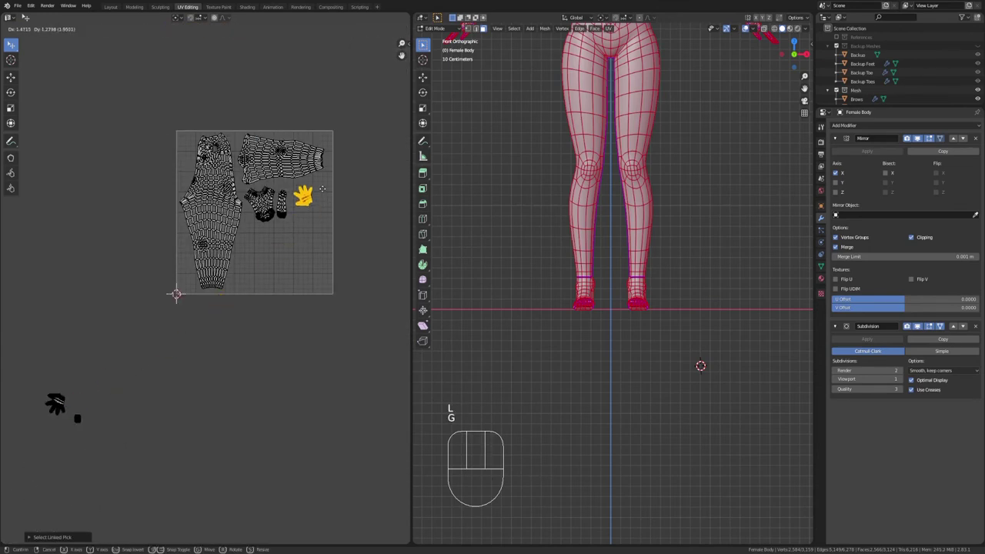
{"action": "left_click", "coordinate": [322, 189]}
Reposition the hand island below the foot island and enlarge it
{"action": "key", "text": "g"}
{"action": "key", "text": "s"}
{"action": "left_click", "coordinate": [296, 251]}
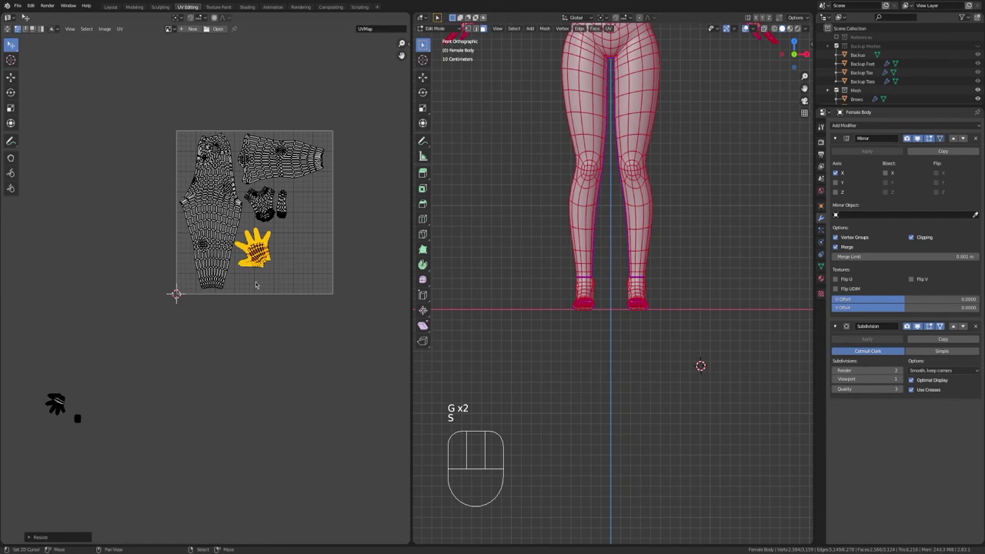
Undo the hand island's enlargement and move the second hand island into the UV square beside the first one
{"action": "key", "text": "ctrl+z"}
{"action": "key", "text": "l"}
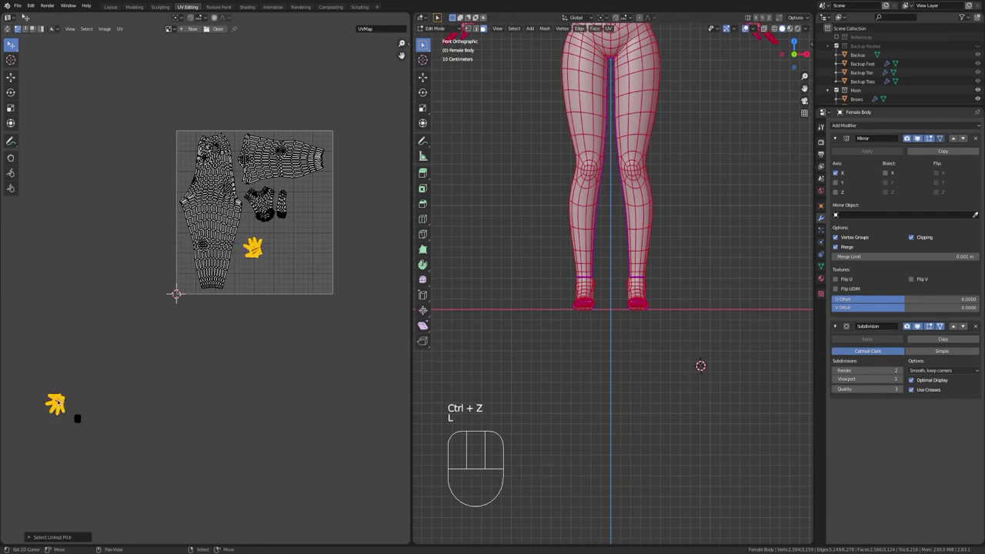
{"action": "scroll", "coordinate": [274, 248], "scroll_direction": "up", "scroll_amount": 5}
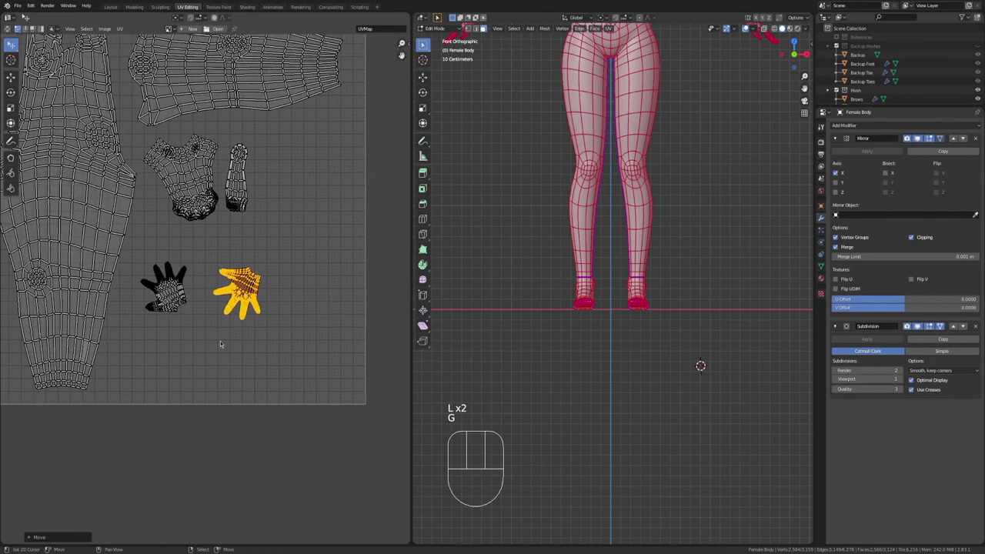
{"action": "key", "text": "g"}
{"action": "left_click", "coordinate": [187, 310]}
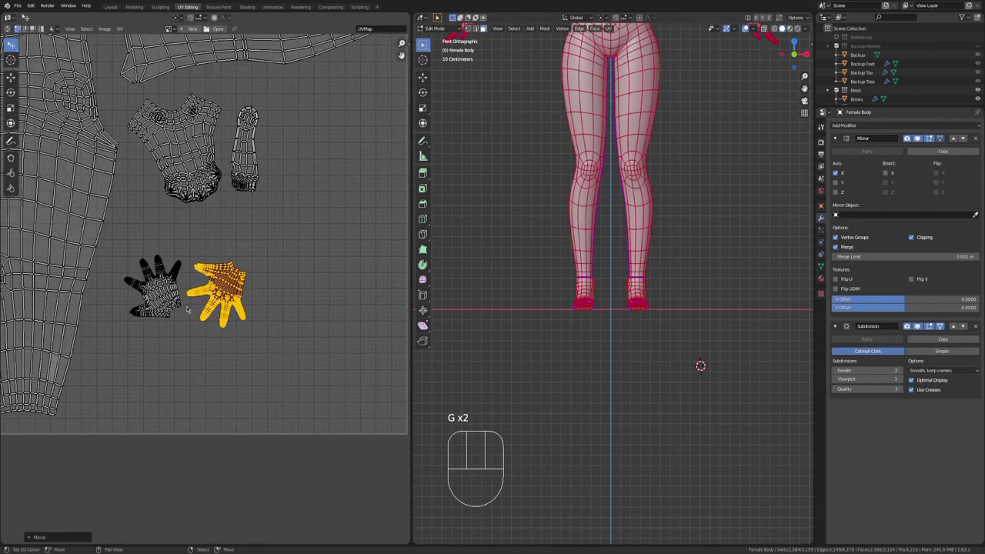
Select both hand islands, scale them up together and position them below the foot and sole islands
{"action": "key", "text": "l"}
{"action": "key", "text": "s"}
{"action": "left_click", "coordinate": [332, 332]}
{"action": "key", "text": "g"}
{"action": "left_click", "coordinate": [338, 316]}
{"action": "key", "text": "s"}
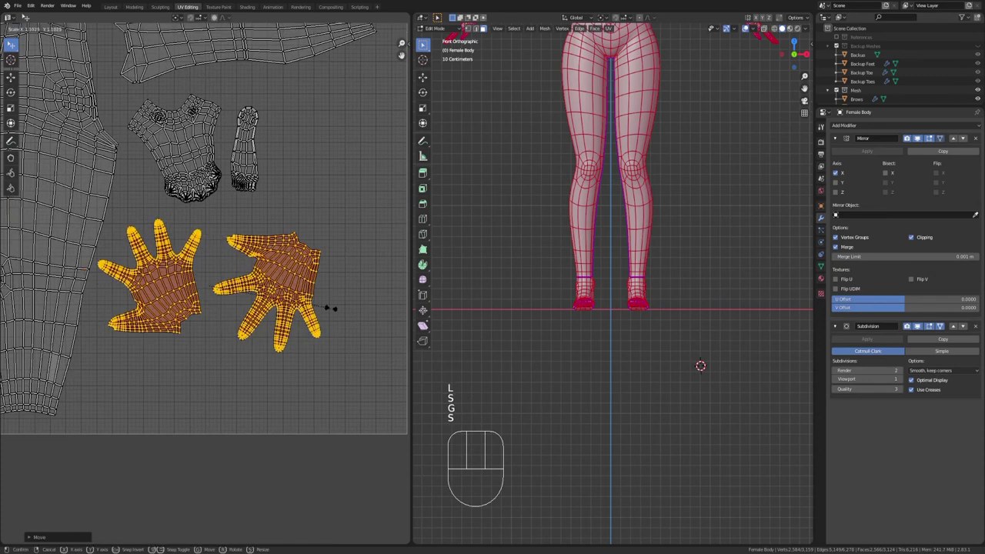
{"action": "left_click", "coordinate": [331, 309]}
{"action": "key", "text": "g"}
{"action": "left_click", "coordinate": [333, 309]}
Rotate the right-hand one of the two hand islands so its fingers point up and adjust its position
{"action": "right_click", "coordinate": [302, 284]}
{"action": "key", "text": "l"}
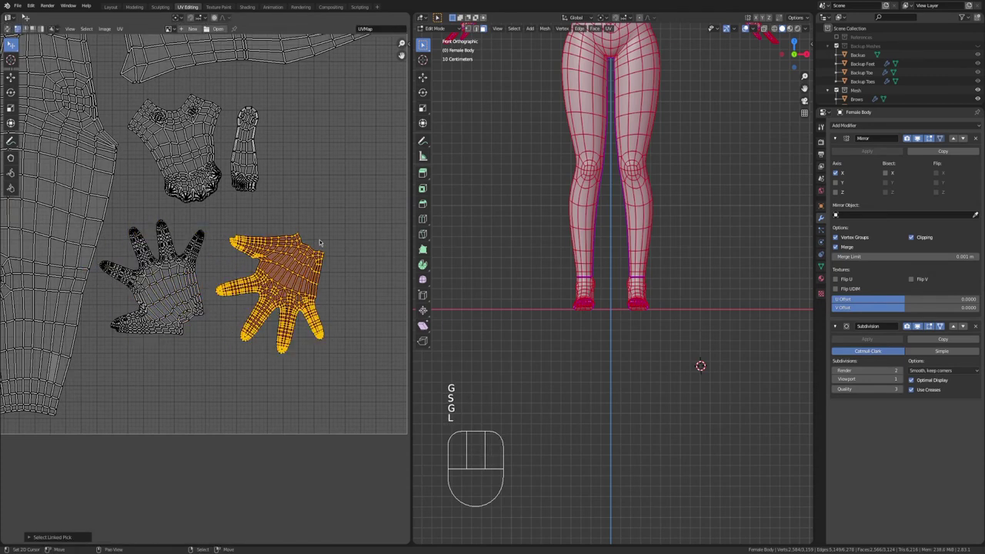
{"action": "key", "text": "r"}
{"action": "left_click", "coordinate": [301, 329]}
{"action": "key", "text": "g"}
{"action": "left_click", "coordinate": [307, 329]}
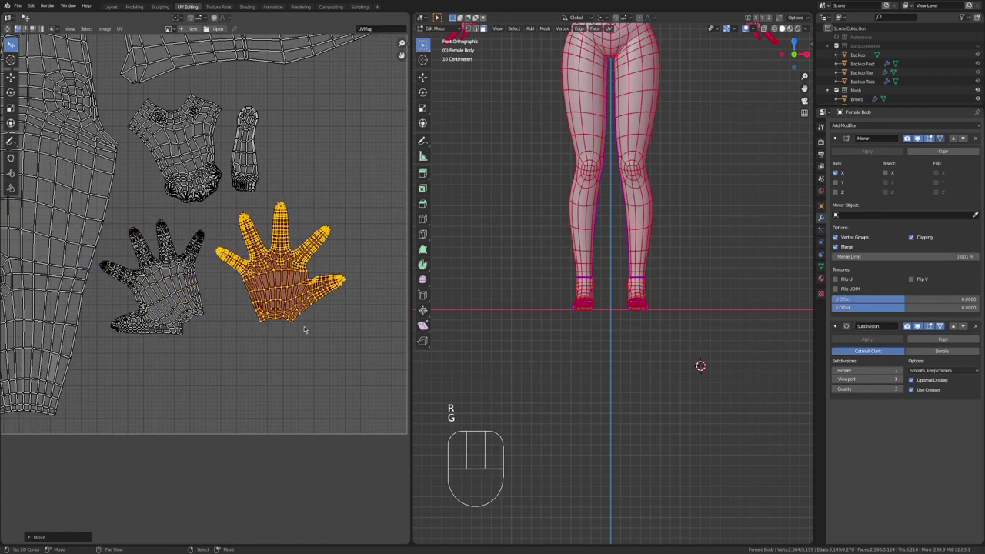
Rotate the other hand island so its fingers point up and place it between the leg and the neighbouring hand
{"action": "right_click", "coordinate": [175, 305]}
{"action": "key", "text": "l"}
{"action": "key", "text": "r"}
{"action": "left_click", "coordinate": [229, 320]}
{"action": "key", "text": "g"}
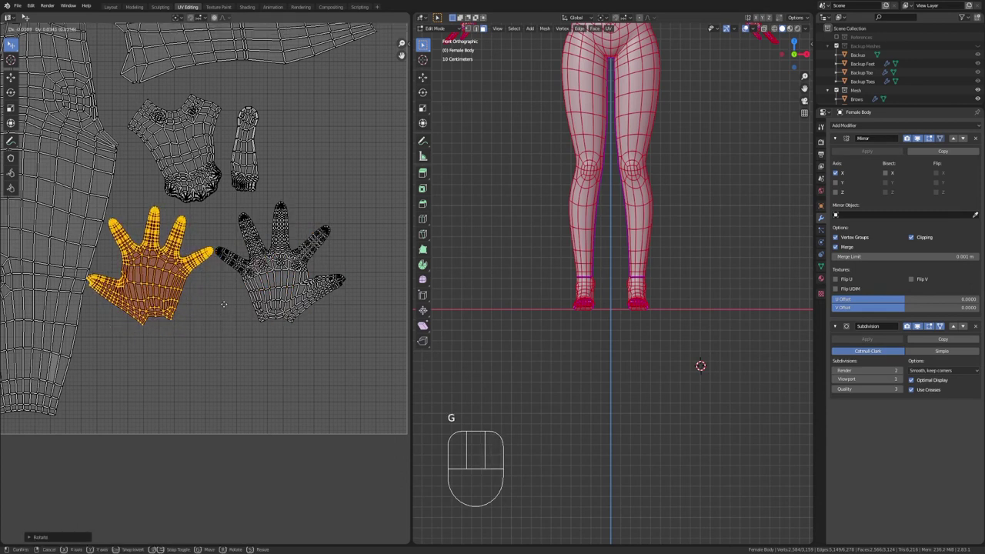
{"action": "left_click", "coordinate": [236, 302]}
{"action": "key", "text": "l"}
{"action": "key", "text": "g"}
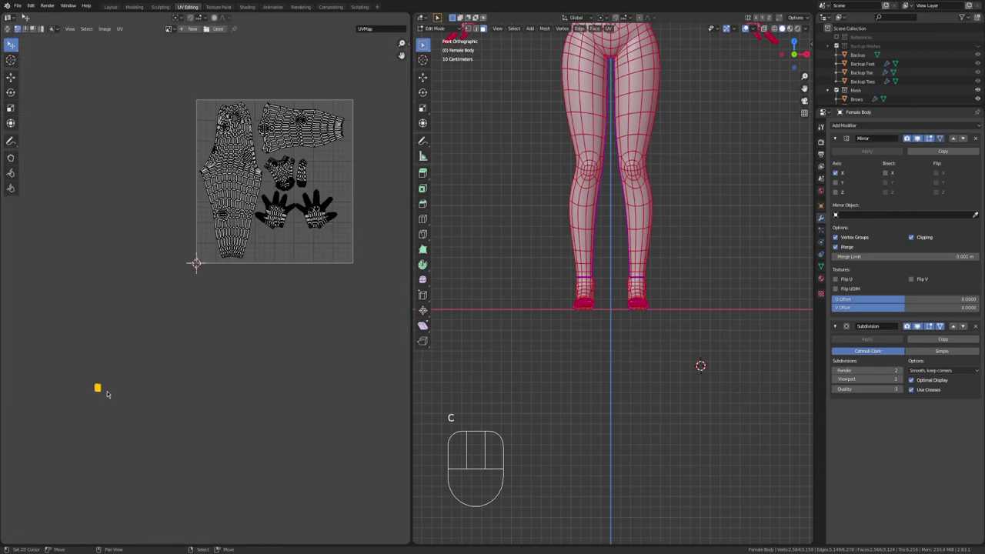
Move the cluster of small nail islands into the UV square below the hands and enlarge it to fit
{"action": "key", "text": "g"}
{"action": "left_click", "coordinate": [287, 247]}
{"action": "scroll", "coordinate": [287, 247], "scroll_direction": "up", "scroll_amount": 4}
{"action": "scroll", "coordinate": [213, 295], "scroll_direction": "up", "scroll_amount": 2}
{"action": "middle_click_drag", "start_coordinate": [383, 200], "coordinate": [286, 327], "text": "shift"}
{"action": "key", "text": "s"}
{"action": "left_click", "coordinate": [310, 321]}
{"action": "key", "text": "g"}
{"action": "left_click", "coordinate": [270, 336]}
{"action": "key", "text": "s"}
{"action": "left_click", "coordinate": [288, 333]}
{"action": "scroll", "coordinate": [286, 327], "scroll_direction": "up", "scroll_amount": 2}
{"action": "key", "text": "s"}
{"action": "left_click", "coordinate": [292, 327]}
Smooth all the small nail islands with the Relax sculpt tool so their faces even out
{"action": "left_click", "coordinate": [11, 172]}
{"action": "left_click", "coordinate": [159, 274]}
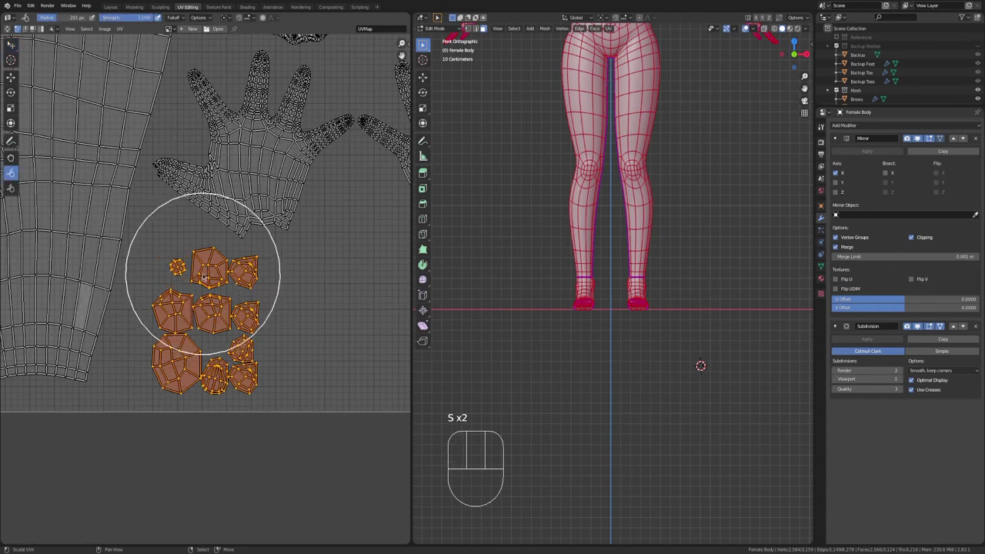
{"action": "mouse_move", "coordinate": [204, 274]}
{"action": "left_mouse_down"}
{"action": "mouse_move", "coordinate": [231, 284]}
{"action": "mouse_move", "coordinate": [231, 318]}
{"action": "mouse_move", "coordinate": [180, 326]}
{"action": "mouse_move", "coordinate": [180, 354]}
{"action": "mouse_move", "coordinate": [241, 359]}
{"action": "mouse_move", "coordinate": [248, 374]}
{"action": "left_mouse_up"}
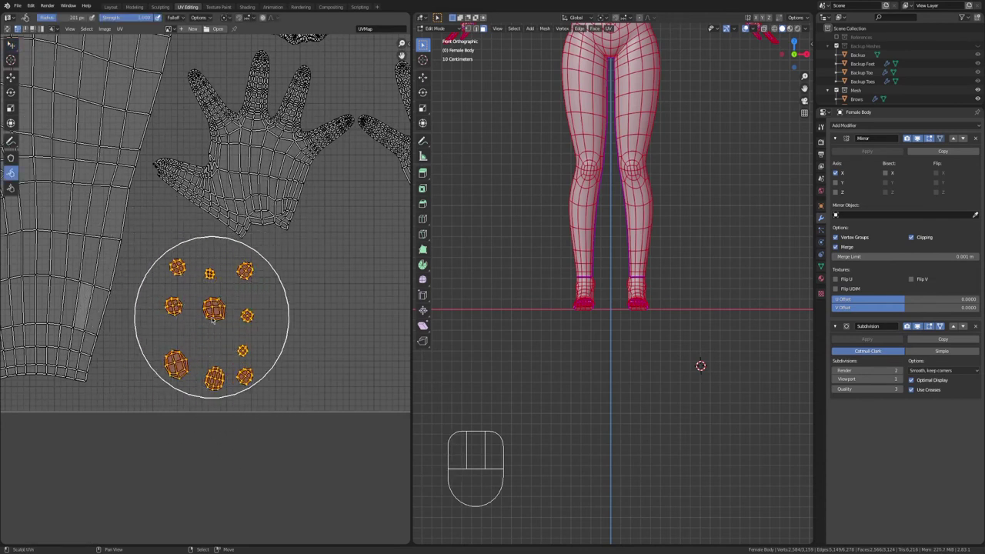
Select the outer edge loop of the upper-right nail island and scale it up
{"action": "scroll", "coordinate": [209, 319], "scroll_direction": "up", "scroll_amount": 1}
{"action": "left_click", "coordinate": [11, 43]}
{"action": "scroll", "coordinate": [206, 291], "scroll_direction": "up", "scroll_amount": 2}
{"action": "left_click", "coordinate": [308, 259], "text": "alt"}
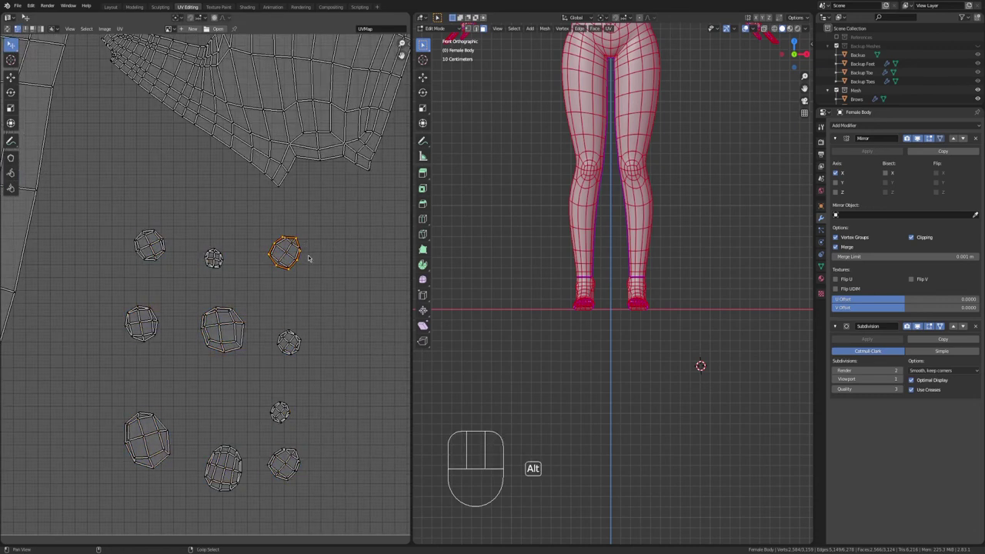
{"action": "left_click", "coordinate": [11, 173]}
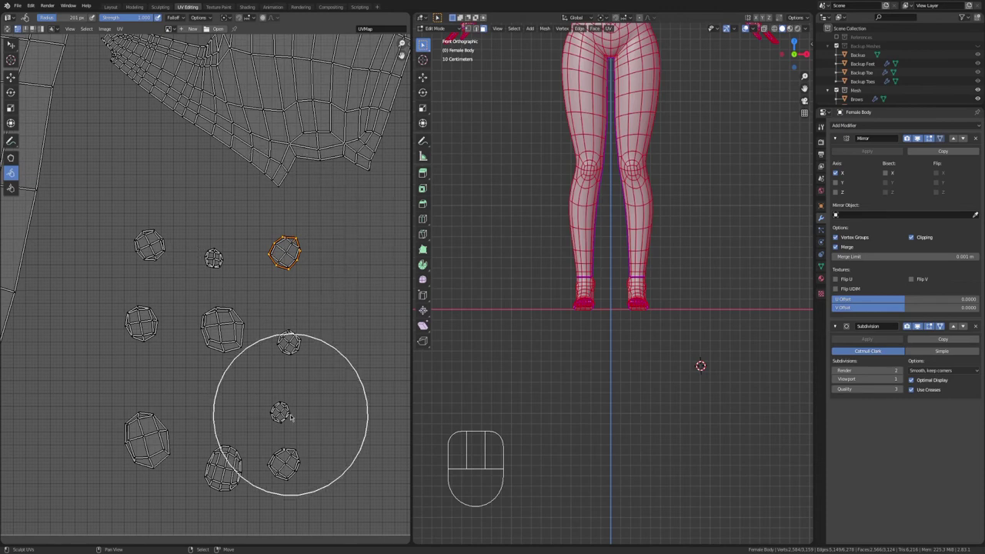
{"action": "left_click", "coordinate": [9, 44]}
{"action": "scroll", "coordinate": [259, 290], "scroll_direction": "up", "scroll_amount": 2}
{"action": "middle_click_drag", "start_coordinate": [322, 267], "coordinate": [231, 288], "text": "shift"}
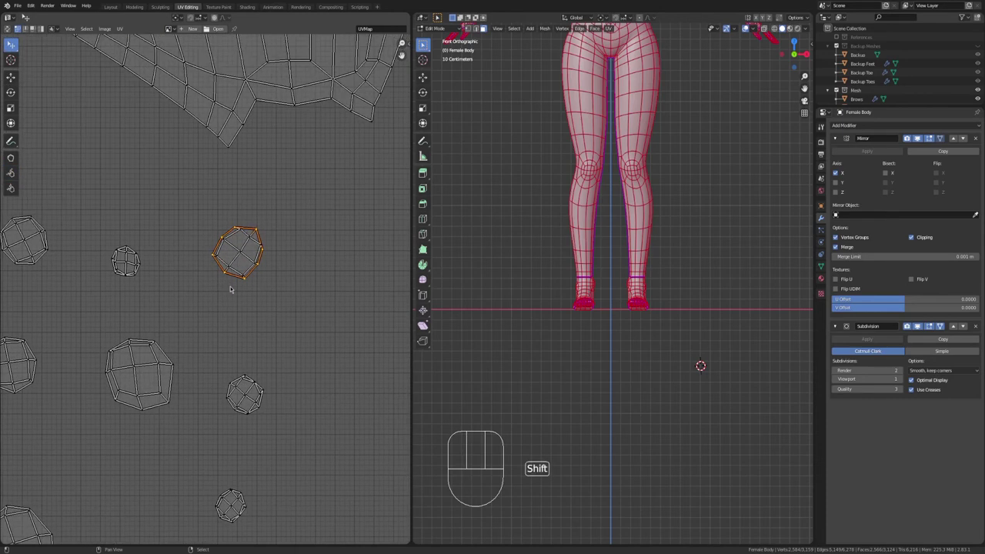
{"action": "scroll", "coordinate": [272, 286], "scroll_direction": "up", "scroll_amount": 2}
{"action": "scroll", "coordinate": [284, 298], "scroll_direction": "down", "scroll_amount": 1}
{"action": "key", "text": "s"}
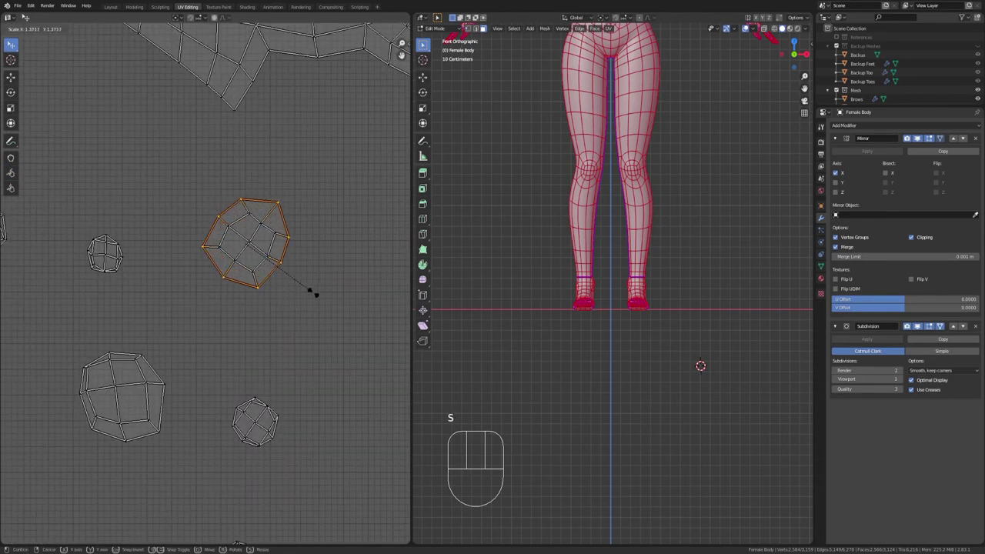
Scale up the outer edge loops of the nail islands in the upper middle, centre and middle right of the cluster
{"action": "right_click", "coordinate": [123, 258], "text": "alt"}
{"action": "key", "text": "s"}
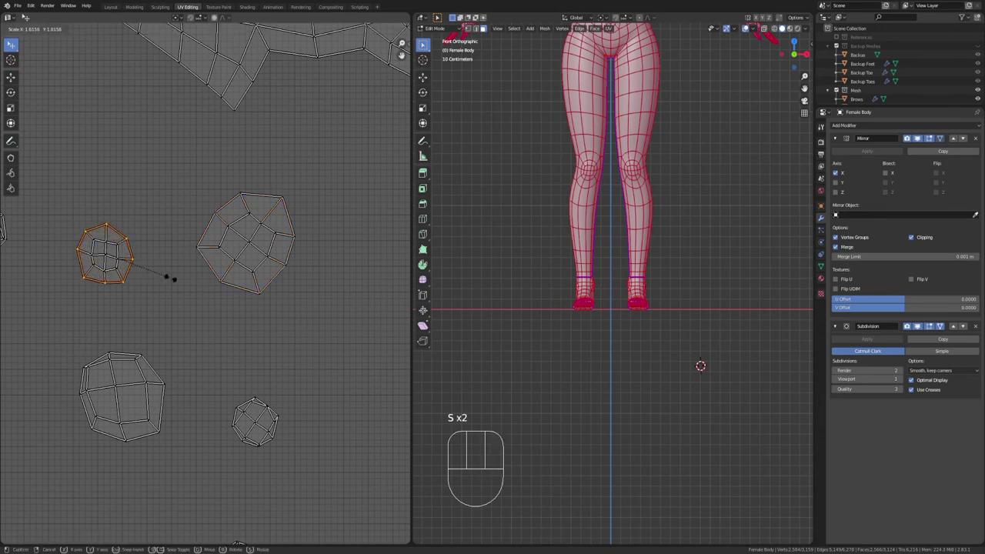
{"action": "left_click", "coordinate": [169, 277]}
{"action": "right_click", "coordinate": [162, 383], "text": "alt"}
{"action": "key", "text": "s"}
{"action": "left_click", "coordinate": [193, 390]}
{"action": "right_click", "coordinate": [257, 399], "text": "alt"}
{"action": "key", "text": "s"}
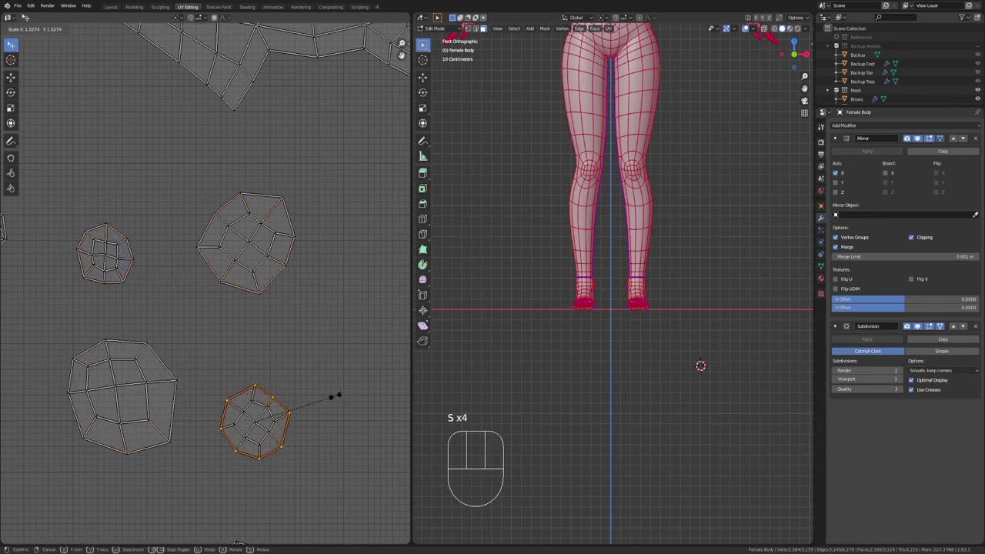
{"action": "left_click", "coordinate": [334, 396]}
Scale up the outer edge loops of the middle-left and lower-left nail islands
{"action": "key", "text": "s"}
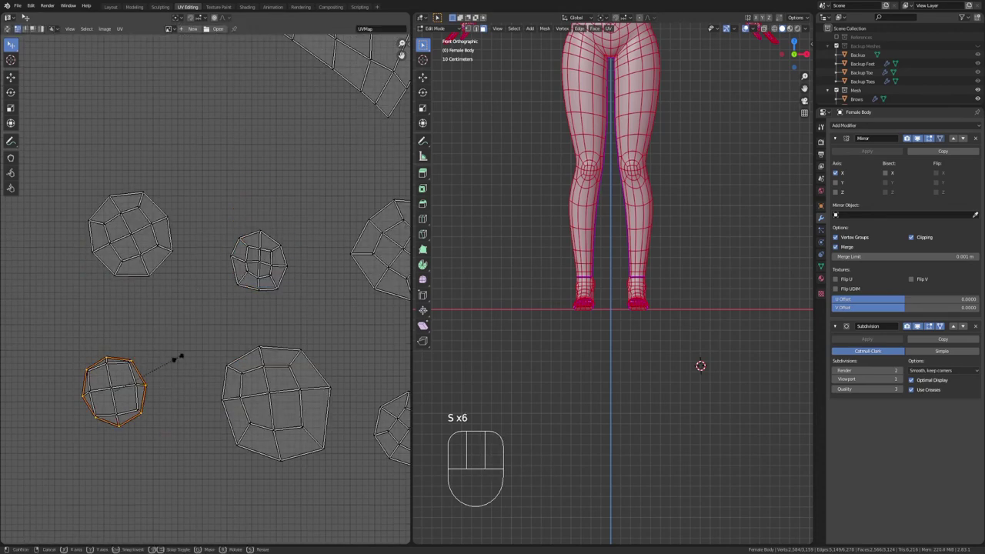
{"action": "left_click", "coordinate": [184, 390]}
{"action": "middle_click_drag", "start_coordinate": [184, 390], "coordinate": [200, 189]}
{"action": "right_click", "coordinate": [156, 371], "text": "alt"}
{"action": "key", "text": "s"}
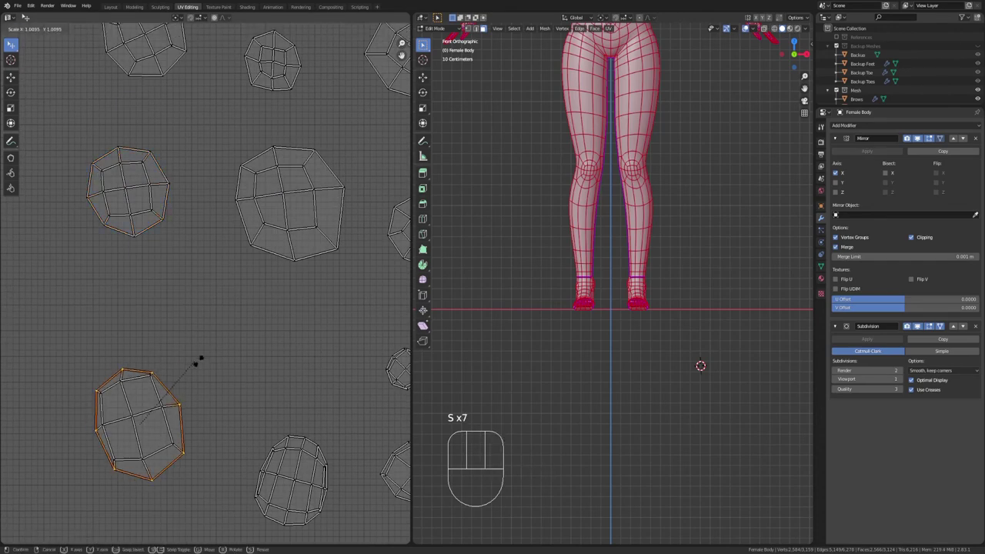
{"action": "left_click", "coordinate": [221, 357]}
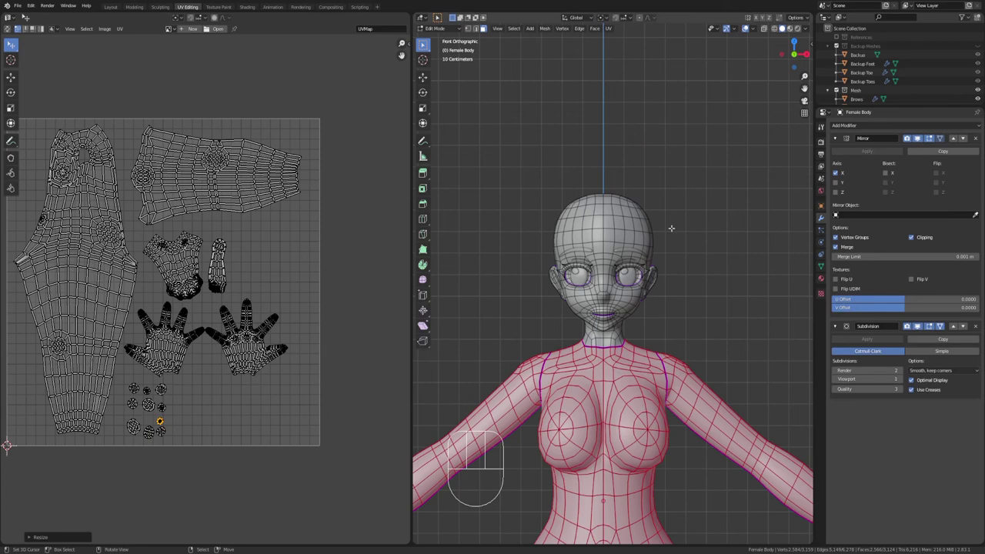
Relax the UVs of the torso-and-leg island with the Relax sculpt tool
{"action": "scroll", "coordinate": [188, 200], "scroll_direction": "down", "scroll_amount": 1}
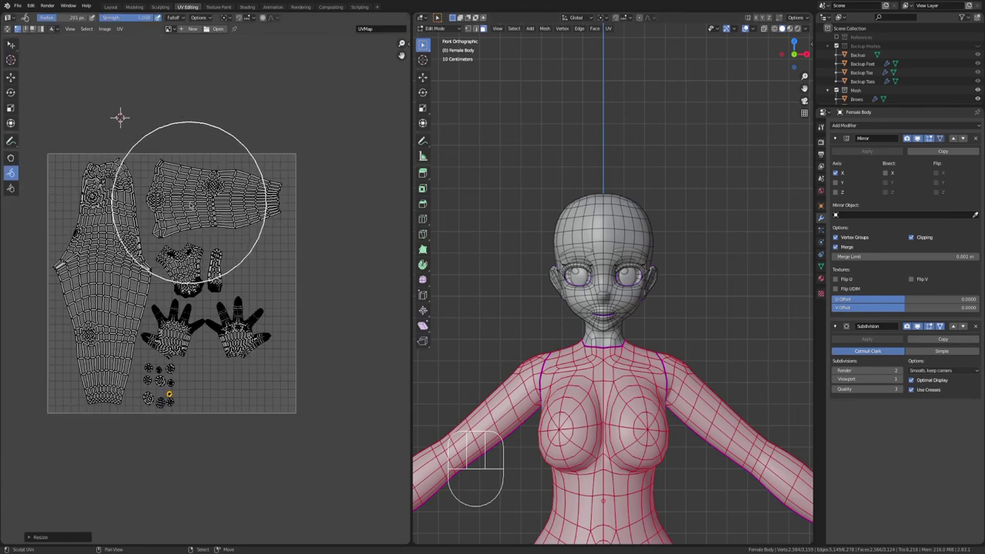
{"action": "scroll", "coordinate": [159, 203], "scroll_direction": "up", "scroll_amount": 3}
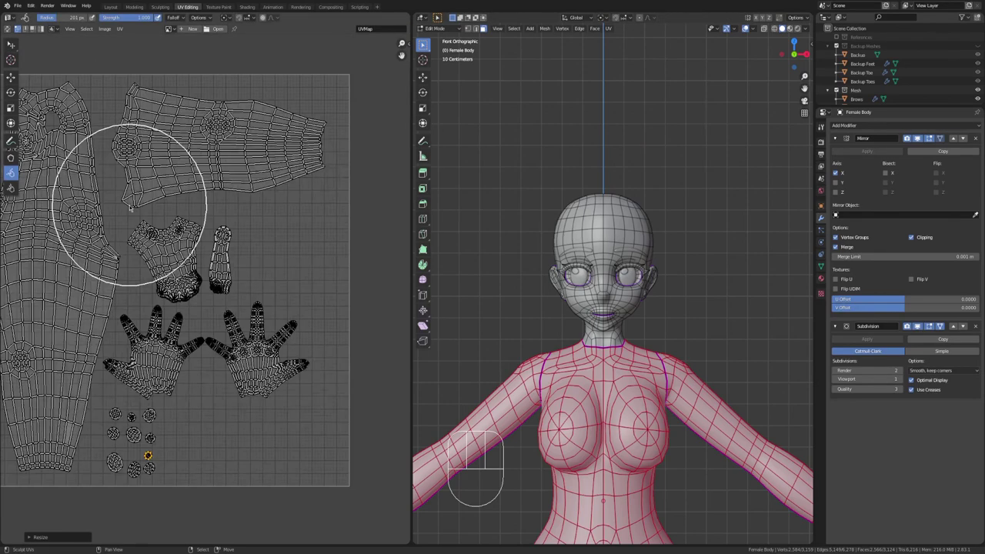
{"action": "middle_click_drag", "start_coordinate": [130, 204], "coordinate": [266, 257]}
{"action": "scroll", "coordinate": [266, 257], "scroll_direction": "up", "scroll_amount": 2}
{"action": "left_click_drag", "start_coordinate": [157, 273], "coordinate": [178, 233]}
{"action": "middle_click_drag", "start_coordinate": [94, 246], "coordinate": [168, 308], "text": "shift"}
{"action": "scroll", "coordinate": [200, 277], "scroll_direction": "up", "scroll_amount": 2}
{"action": "middle_click_drag", "start_coordinate": [222, 246], "coordinate": [236, 362], "text": "shift"}
{"action": "left_click", "coordinate": [11, 188]}
{"action": "mouse_move", "coordinate": [180, 193]}
{"action": "left_mouse_down"}
{"action": "mouse_move", "coordinate": [180, 127]}
{"action": "mouse_move", "coordinate": [207, 215]}
{"action": "left_mouse_up"}
{"action": "key", "text": "ctrl+z"}
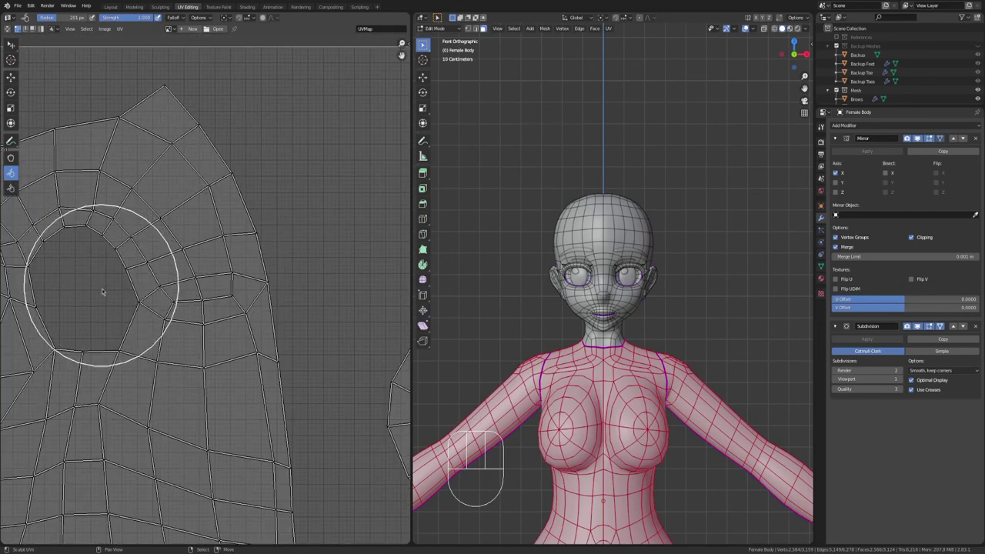
Relax the UVs around the armhole of the torso island and around the elbow in the middle of the arm island
{"action": "mouse_move", "coordinate": [102, 289]}
{"action": "left_mouse_down"}
{"action": "mouse_move", "coordinate": [70, 316]}
{"action": "mouse_move", "coordinate": [99, 265]}
{"action": "left_mouse_up"}
{"action": "scroll", "coordinate": [177, 224], "scroll_direction": "down", "scroll_amount": 5}
{"action": "mouse_move", "coordinate": [287, 257]}
{"action": "middle_mouse_down", "text": "shift"}
{"action": "mouse_move", "coordinate": [104, 222]}
{"action": "mouse_move", "coordinate": [123, 208]}
{"action": "middle_mouse_up", "text": "shift"}
{"action": "scroll", "coordinate": [200, 231], "scroll_direction": "up", "scroll_amount": 3}
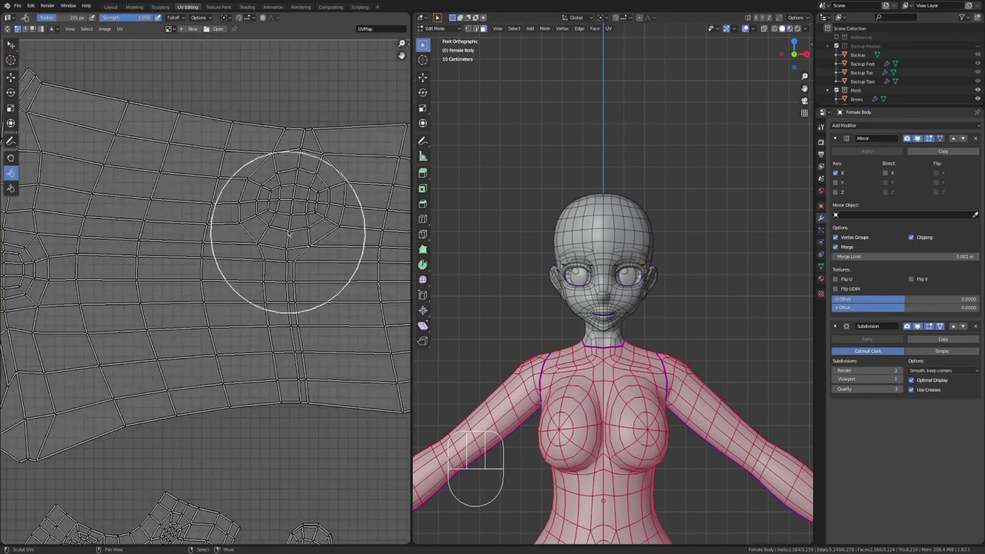
{"action": "left_click_drag", "start_coordinate": [301, 250], "coordinate": [296, 314]}
{"action": "middle_click_drag", "start_coordinate": [286, 253], "coordinate": [160, 287], "text": "shift"}
{"action": "mouse_move", "coordinate": [173, 215]}
{"action": "left_mouse_down"}
{"action": "mouse_move", "coordinate": [178, 202]}
{"action": "mouse_move", "coordinate": [201, 231]}
{"action": "left_mouse_up"}
Relax the dense UVs at the shoulder end of the arm island
{"action": "middle_click_drag", "start_coordinate": [239, 256], "coordinate": [53, 232], "text": "shift"}
{"action": "middle_click_drag", "start_coordinate": [115, 296], "coordinate": [410, 269], "text": "shift"}
{"action": "middle_click_drag", "start_coordinate": [215, 277], "coordinate": [299, 286], "text": "shift"}
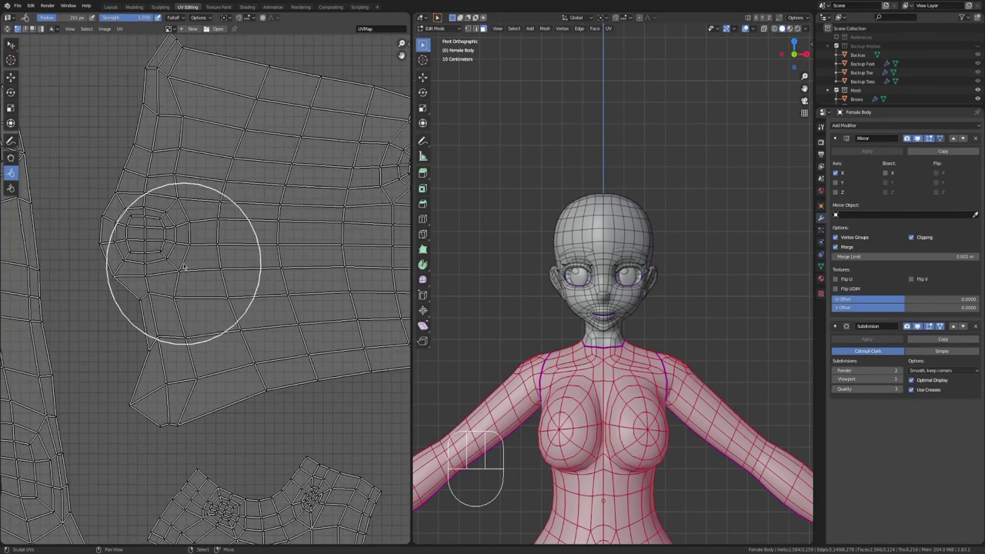
{"action": "left_click_drag", "start_coordinate": [166, 260], "coordinate": [163, 245]}
Relax the UVs around both dense ankle areas at the upper end of the foot island
{"action": "scroll", "coordinate": [178, 310], "scroll_direction": "down", "scroll_amount": 2}
{"action": "scroll", "coordinate": [198, 404], "scroll_direction": "up", "scroll_amount": 4}
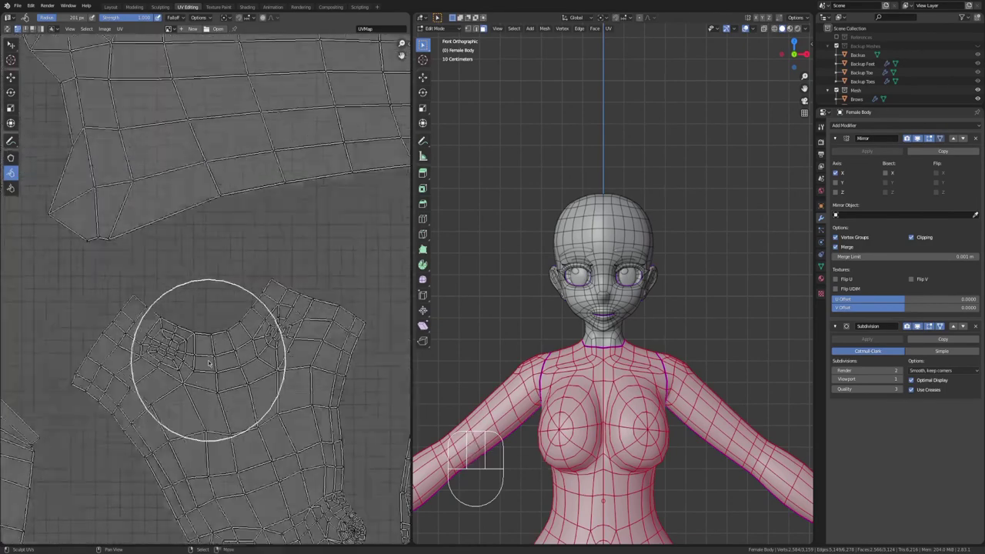
{"action": "left_click_drag", "start_coordinate": [149, 408], "coordinate": [180, 402]}
{"action": "left_click_drag", "start_coordinate": [321, 361], "coordinate": [318, 387]}
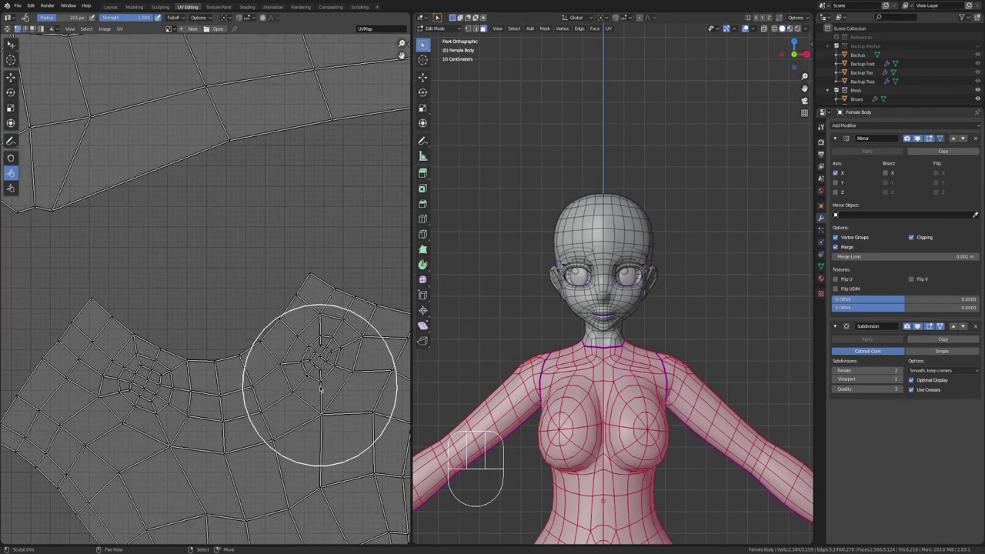
Relax the UVs around the toes along the lower edge of the foot island
{"action": "middle_click_drag", "start_coordinate": [307, 413], "coordinate": [213, 192]}
{"action": "scroll", "coordinate": [210, 201], "scroll_direction": "down", "scroll_amount": 1}
{"action": "middle_click_drag", "start_coordinate": [235, 368], "coordinate": [206, 240], "text": "shift"}
{"action": "scroll", "coordinate": [269, 263], "scroll_direction": "up", "scroll_amount": 1}
{"action": "left_click_drag", "start_coordinate": [288, 272], "coordinate": [277, 309]}
{"action": "left_click", "coordinate": [77, 331]}
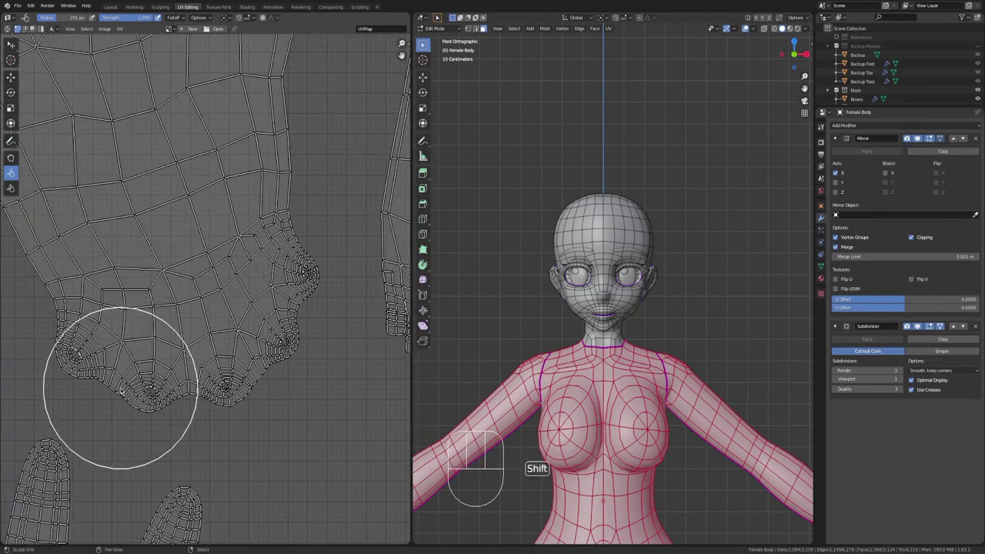
Undo a relax stroke made on a finger of the right-hand hand island and relax the UVs at a fingertip instead
{"action": "scroll", "coordinate": [121, 387], "scroll_direction": "down", "scroll_amount": 2}
{"action": "mouse_move", "coordinate": [254, 516]}
{"action": "middle_mouse_down", "text": "shift"}
{"action": "mouse_move", "coordinate": [195, 268]}
{"action": "mouse_move", "coordinate": [160, 311]}
{"action": "middle_mouse_up", "text": "shift"}
{"action": "left_click_drag", "start_coordinate": [236, 220], "coordinate": [231, 246]}
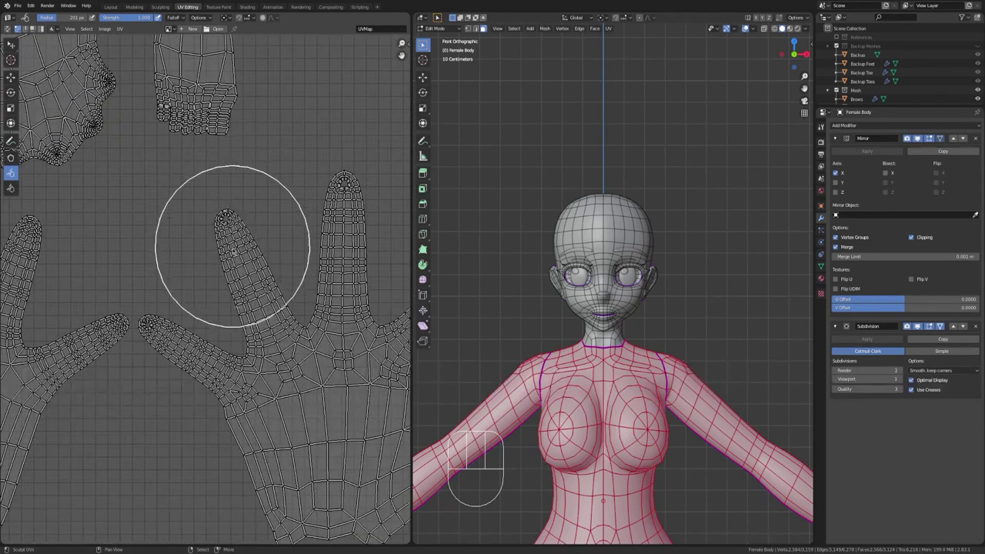
{"action": "key", "text": "ctrl+z"}
{"action": "scroll", "coordinate": [213, 286], "scroll_direction": "up", "scroll_amount": 3}
{"action": "scroll", "coordinate": [237, 176], "scroll_direction": "up", "scroll_amount": 4}
{"action": "mouse_move", "coordinate": [362, 162]}
{"action": "middle_mouse_down", "text": "shift"}
{"action": "mouse_move", "coordinate": [235, 184]}
{"action": "mouse_move", "coordinate": [227, 229]}
{"action": "middle_mouse_up", "text": "shift"}
{"action": "left_click_drag", "start_coordinate": [227, 228], "coordinate": [220, 205]}
{"action": "scroll", "coordinate": [226, 231], "scroll_direction": "down", "scroll_amount": 4}
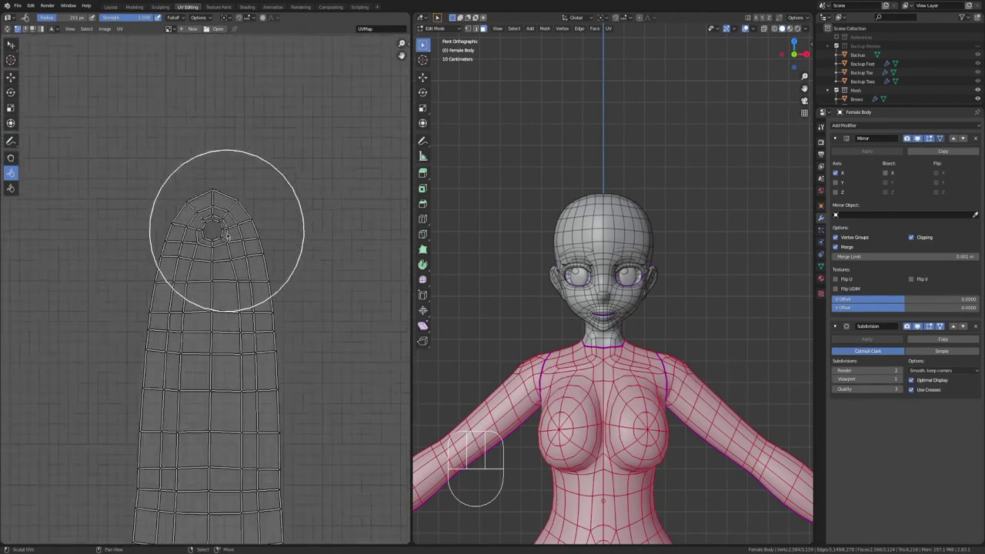
{"action": "middle_click_drag", "start_coordinate": [331, 246], "coordinate": [89, 206], "text": "shift"}
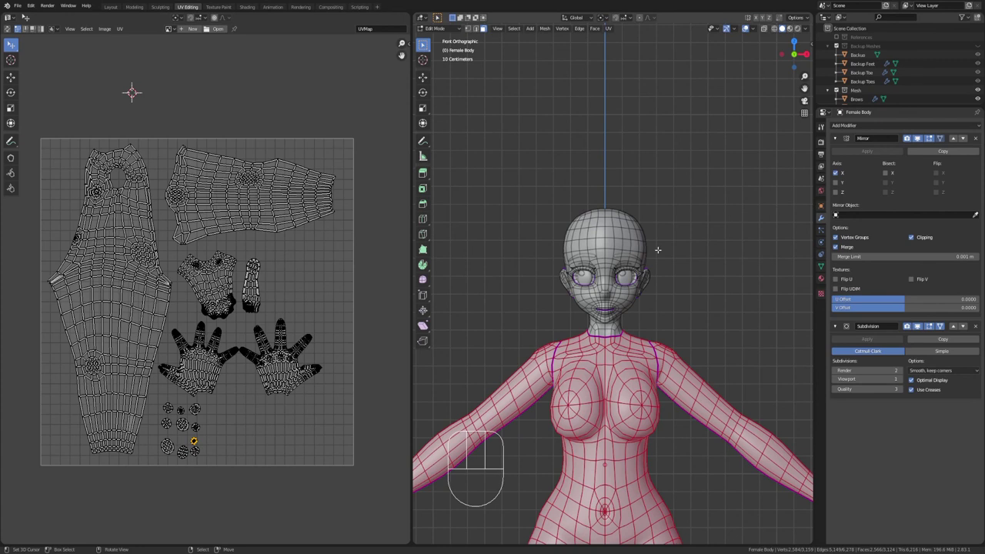